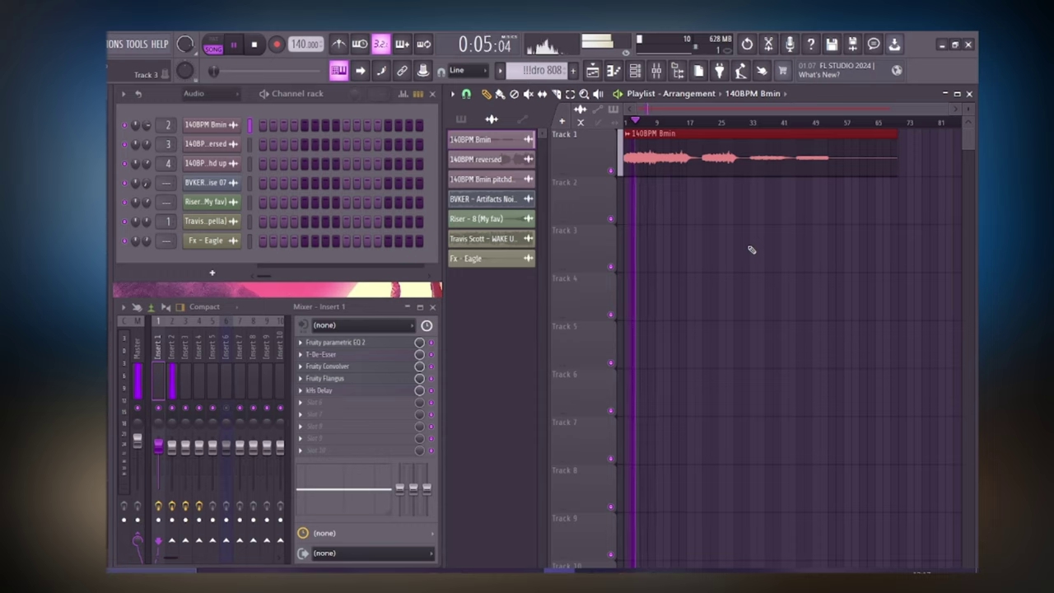
Remove the 140BPM Bmin clip from Track 1 and place the [LJS] CLIZZY CLAP pattern at the track's start.
key("space")
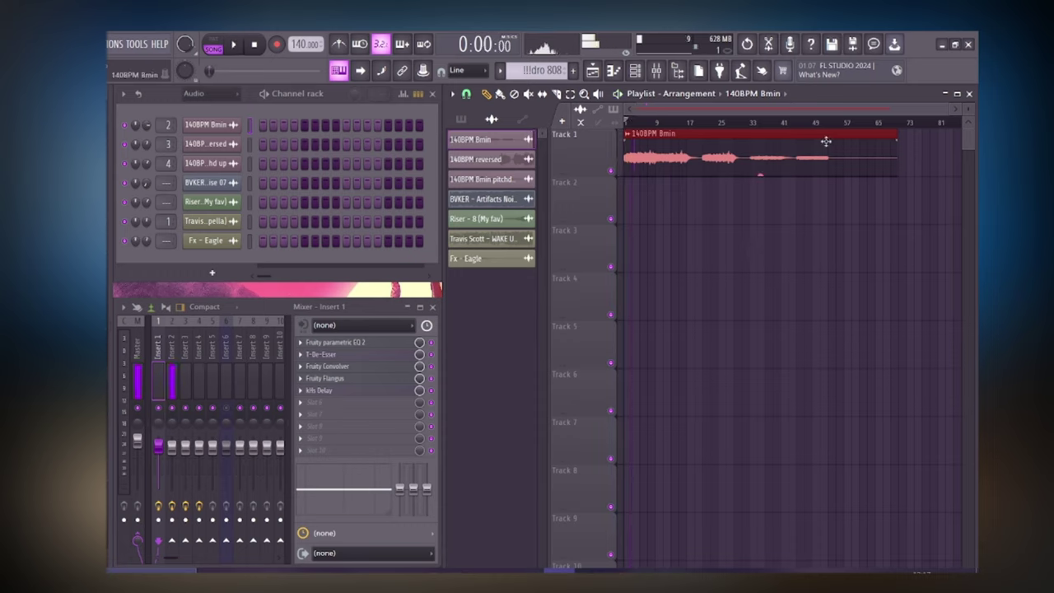
right_click(755, 148)
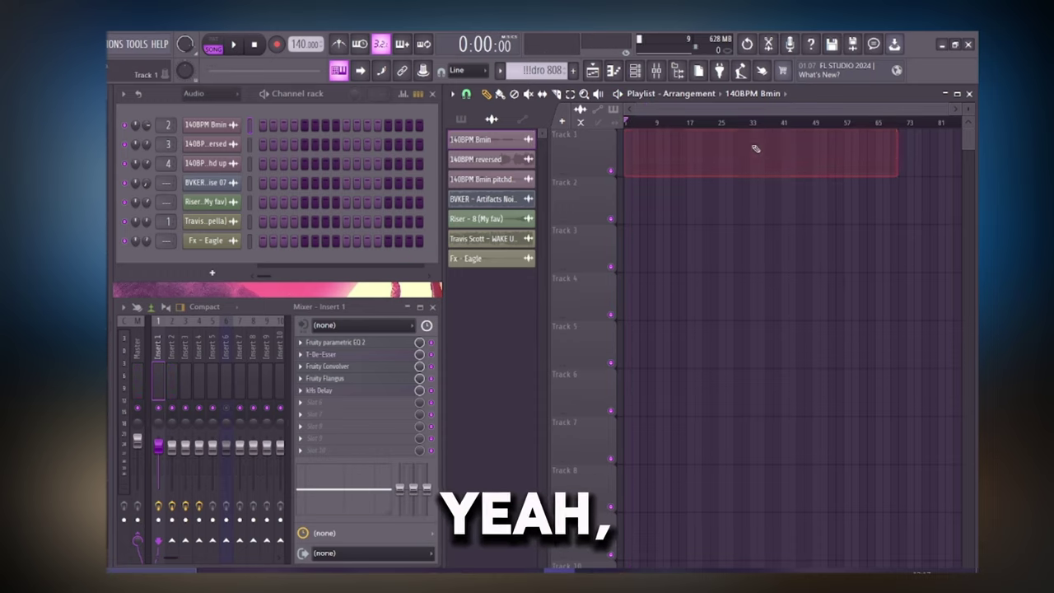
left_click(463, 119)
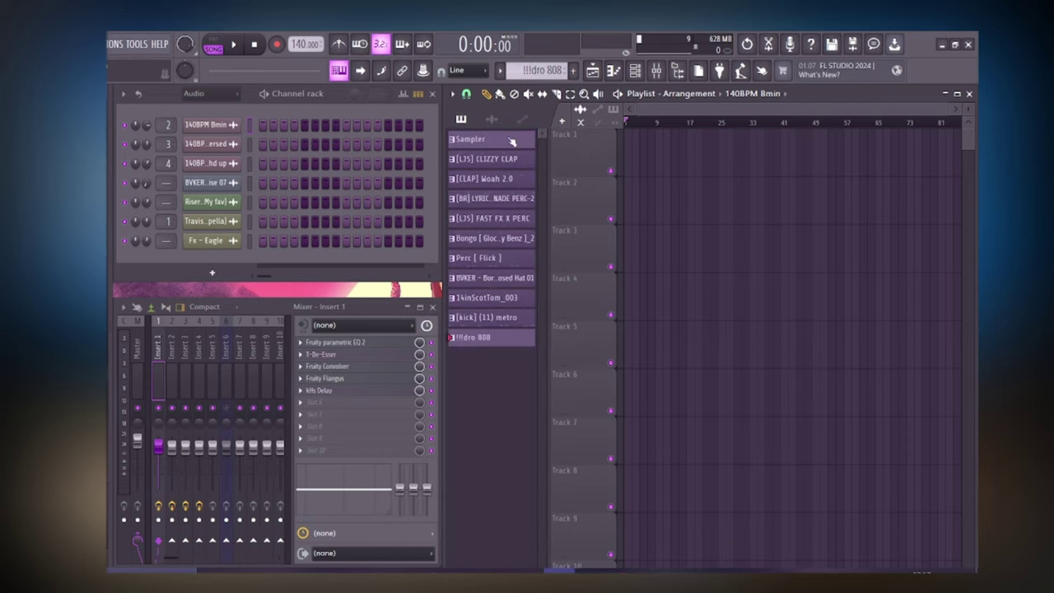
left_click(497, 121)
left_click(463, 120)
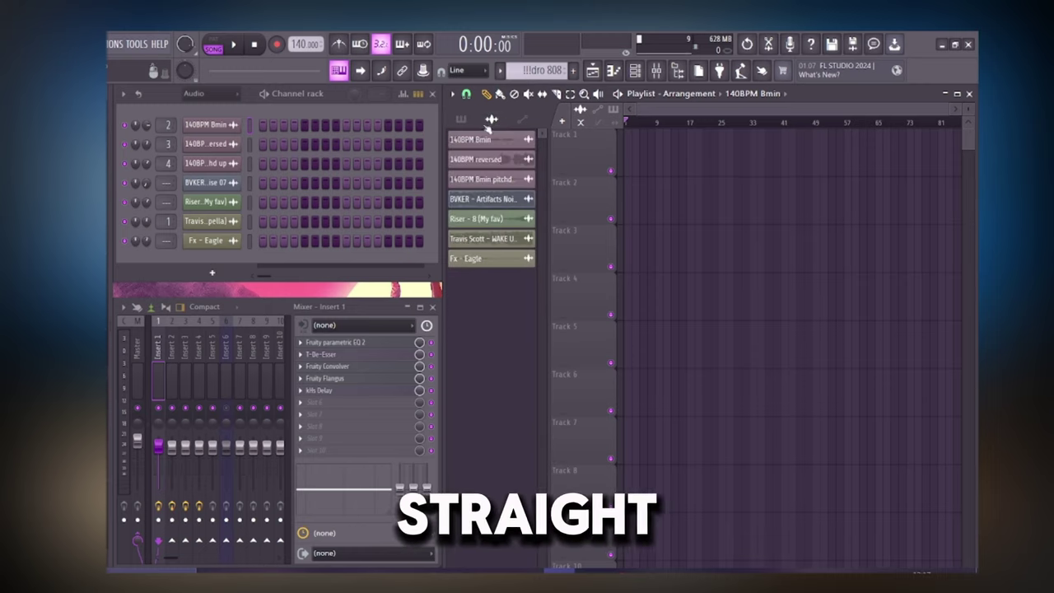
left_click_drag(483, 164, 669, 154)
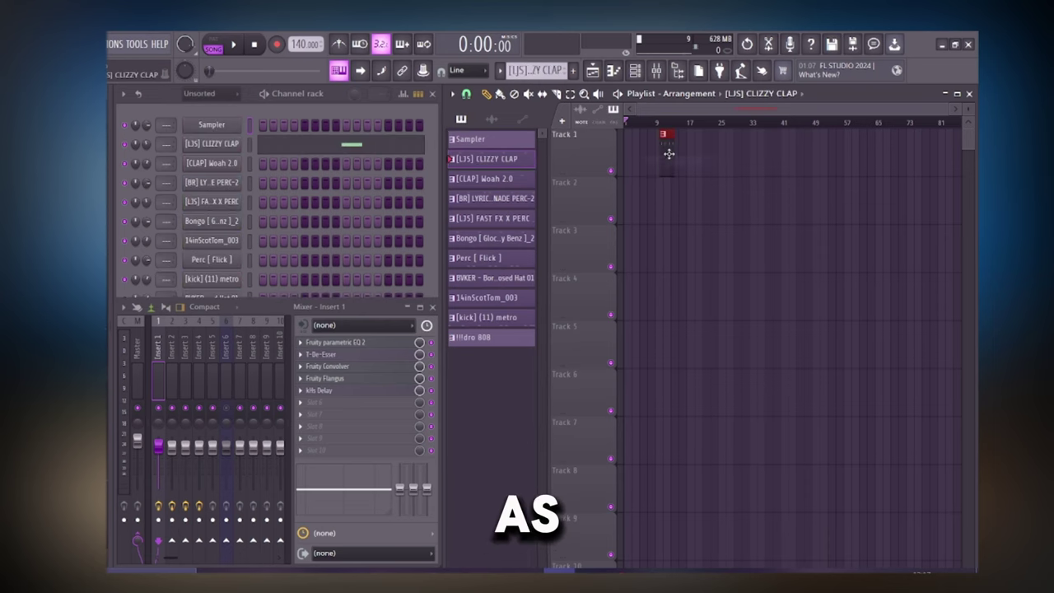
scroll(633, 125, "up", 6)
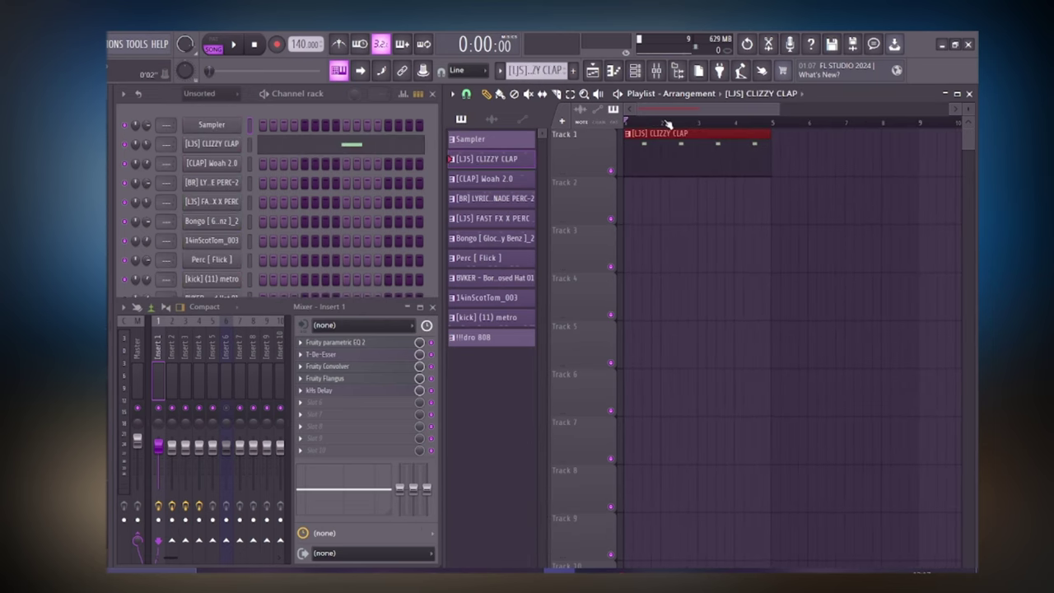
Examine the [LJS] CLIZZY CLAP notes in the piano roll while playing the pattern alone, and close the editor.
double_click(651, 143)
key("l")
key("space")
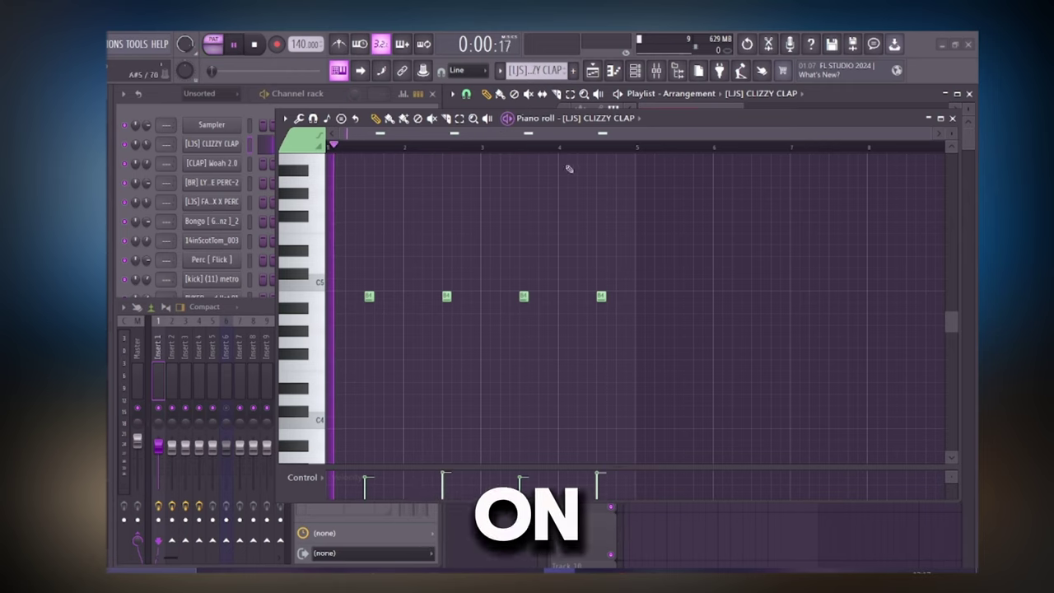
scroll(569, 169, "down", 3)
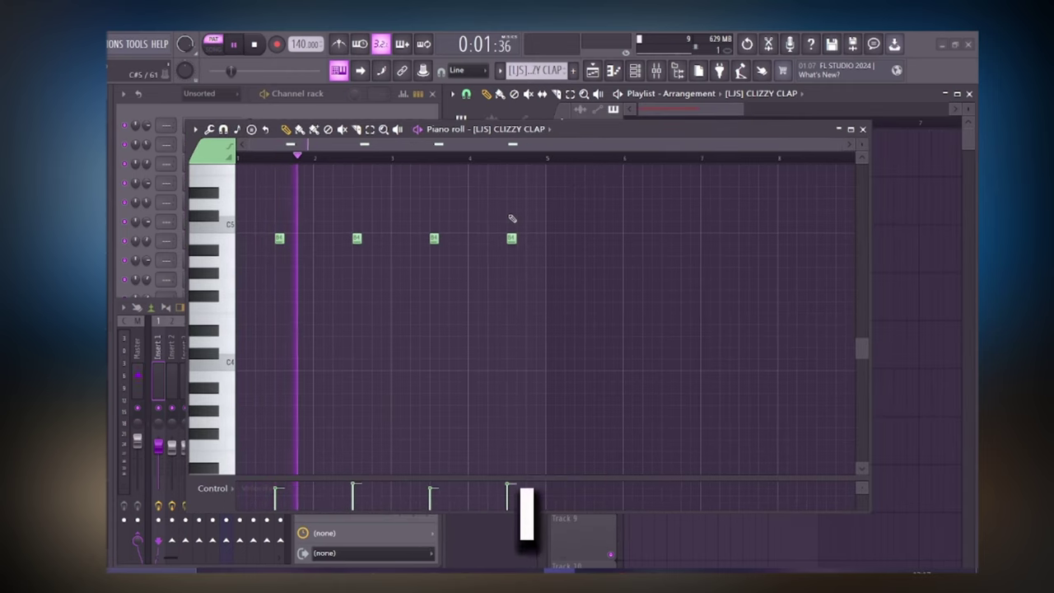
scroll(560, 217, "up", 1)
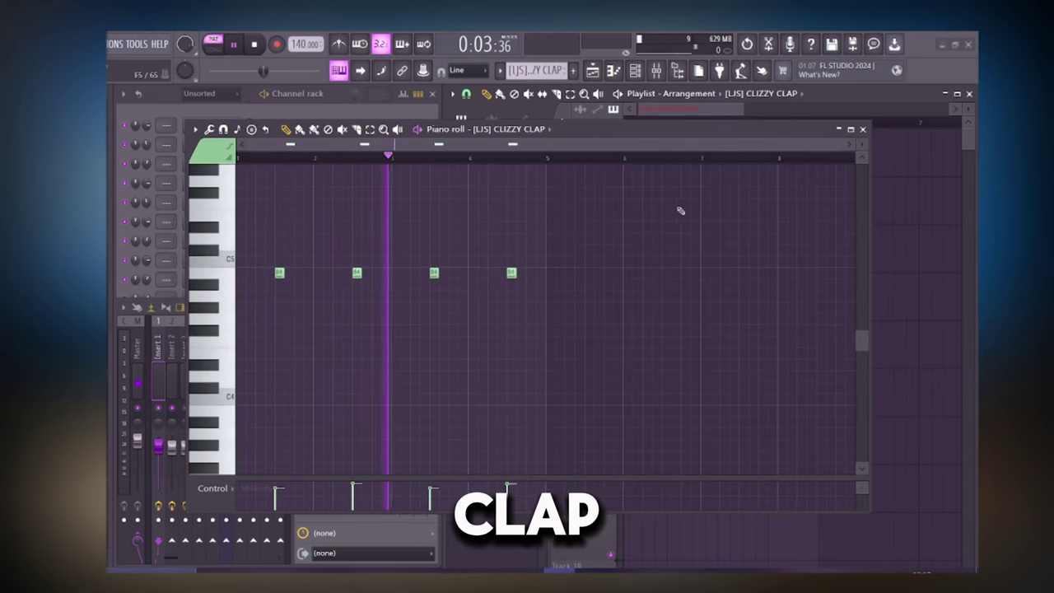
key("space")
left_click(856, 129)
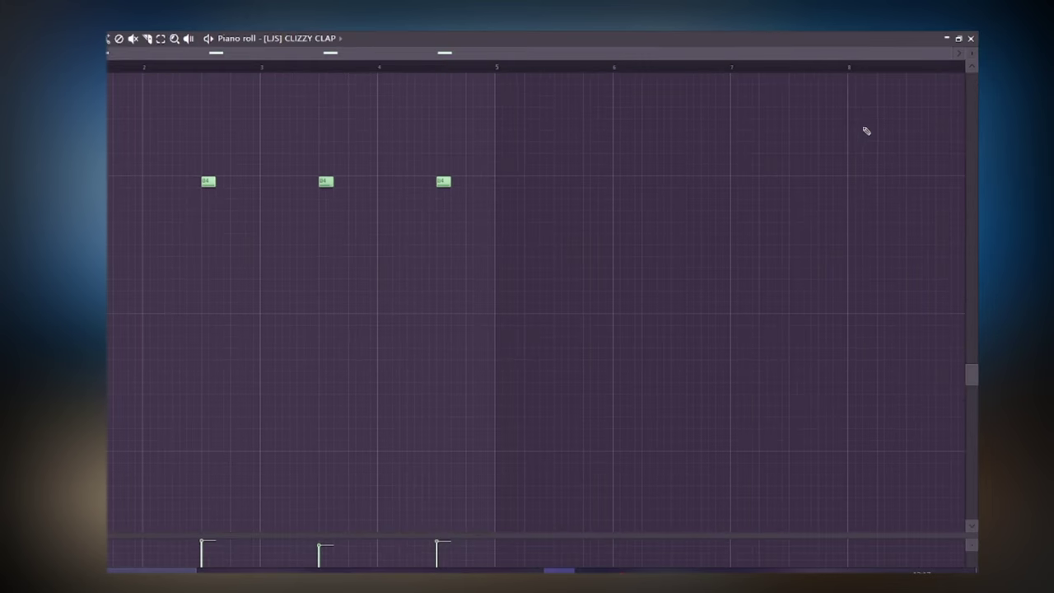
left_click(972, 41)
Place the [CLAP] Woah 2.0 pattern at the start of Track 2 and show its notes in a piano roll below the clips.
left_click_drag(487, 178, 638, 204)
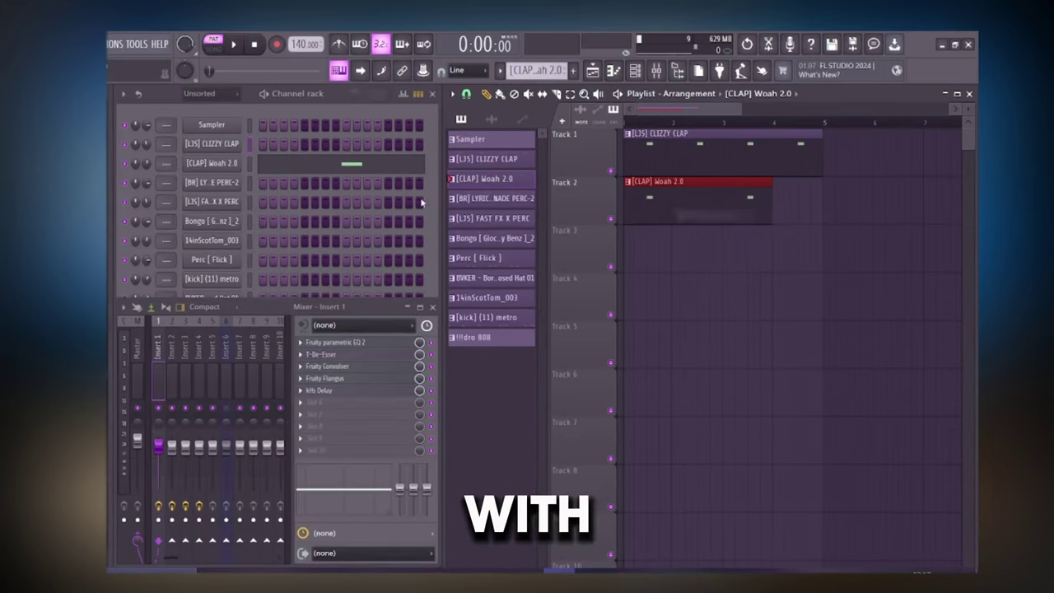
double_click(674, 187)
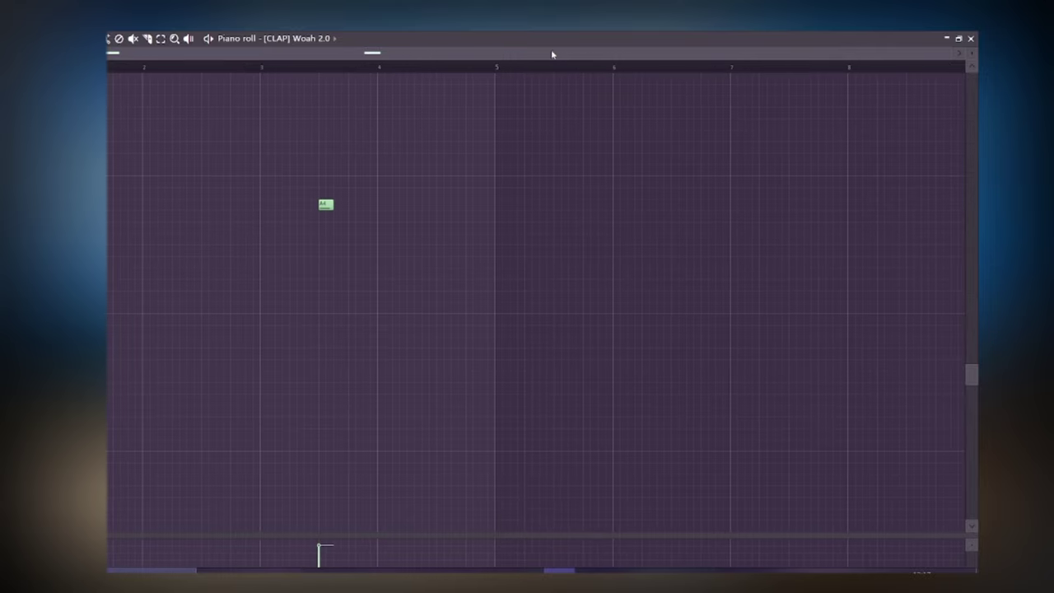
left_click(958, 37)
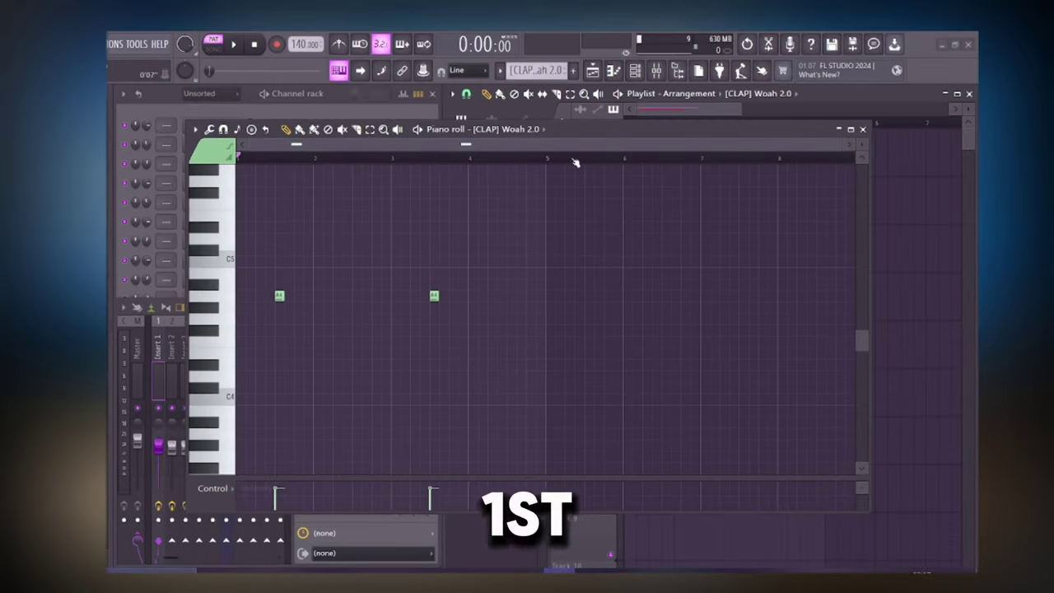
left_click_drag(568, 128, 683, 248)
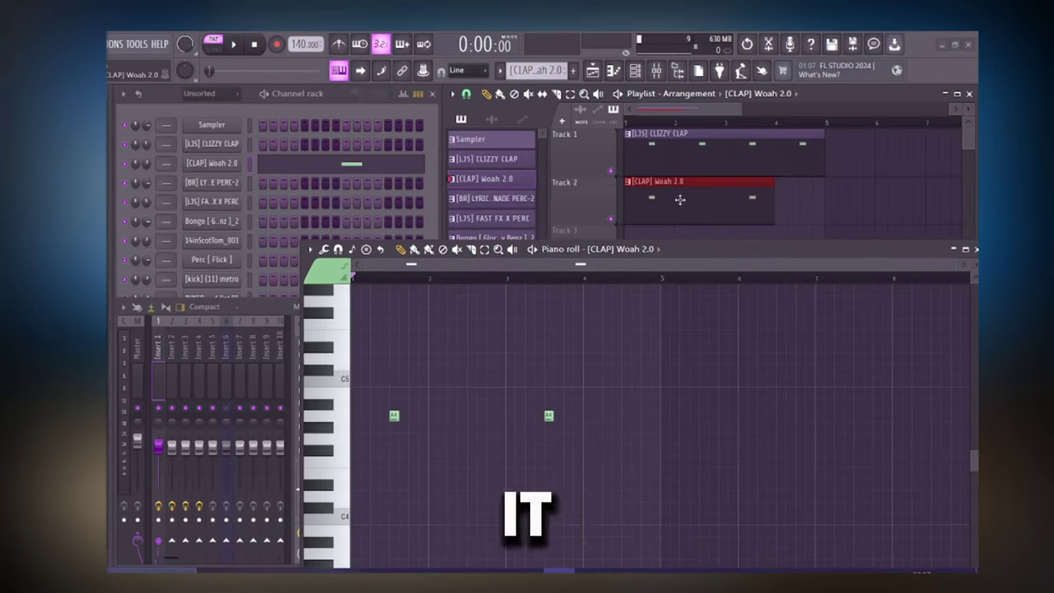
Play the [CLAP] Woah 2.0 pattern on its own to hear the clap.
key("space")
scroll(668, 346, "down", 1)
key("space")
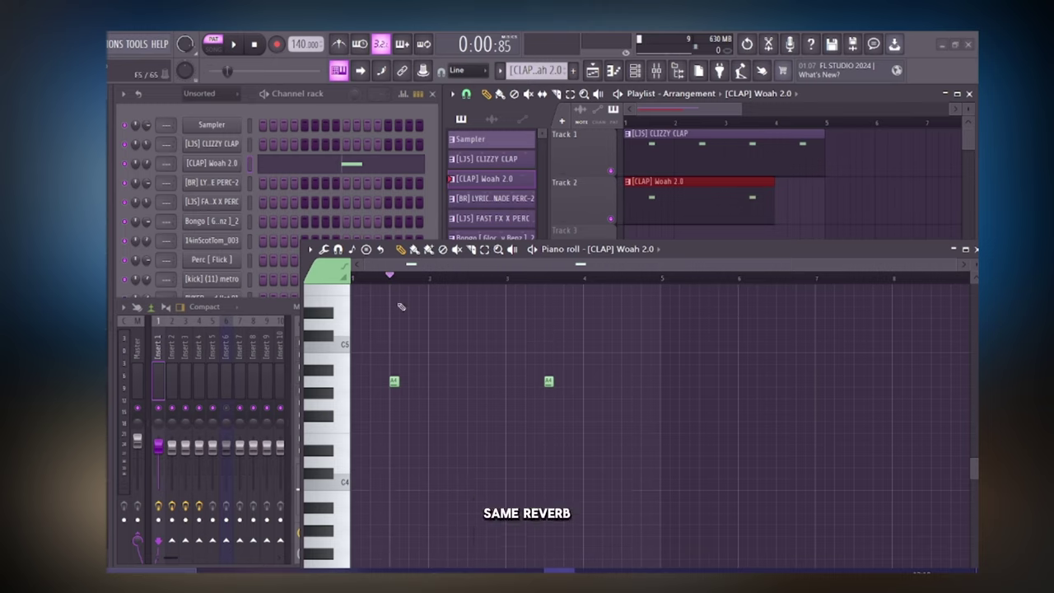
key("space")
key("space")
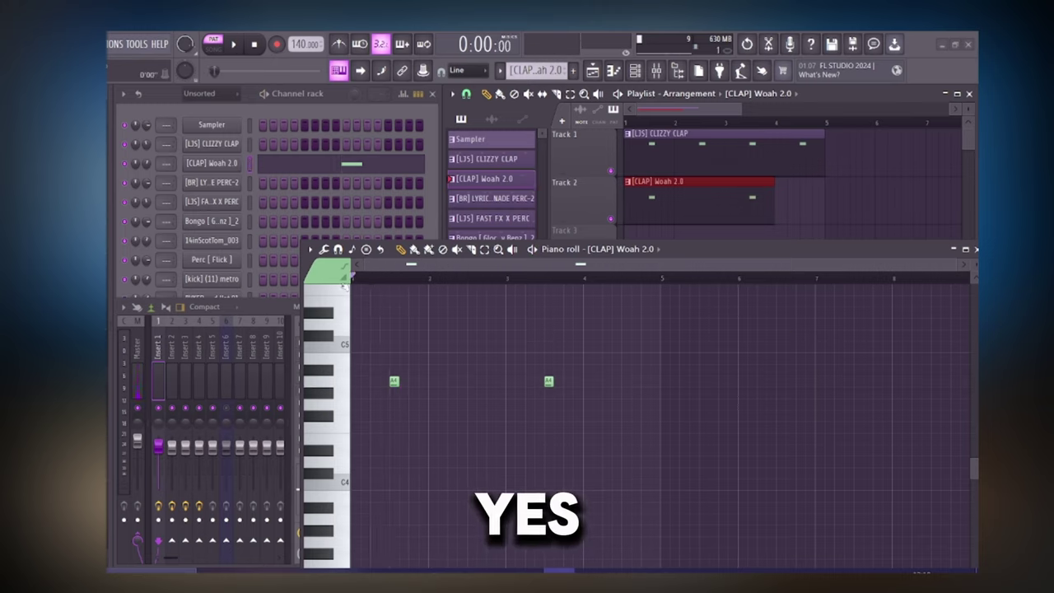
Play the arrangement in song mode to hear both clap patterns together.
key("l")
key("space")
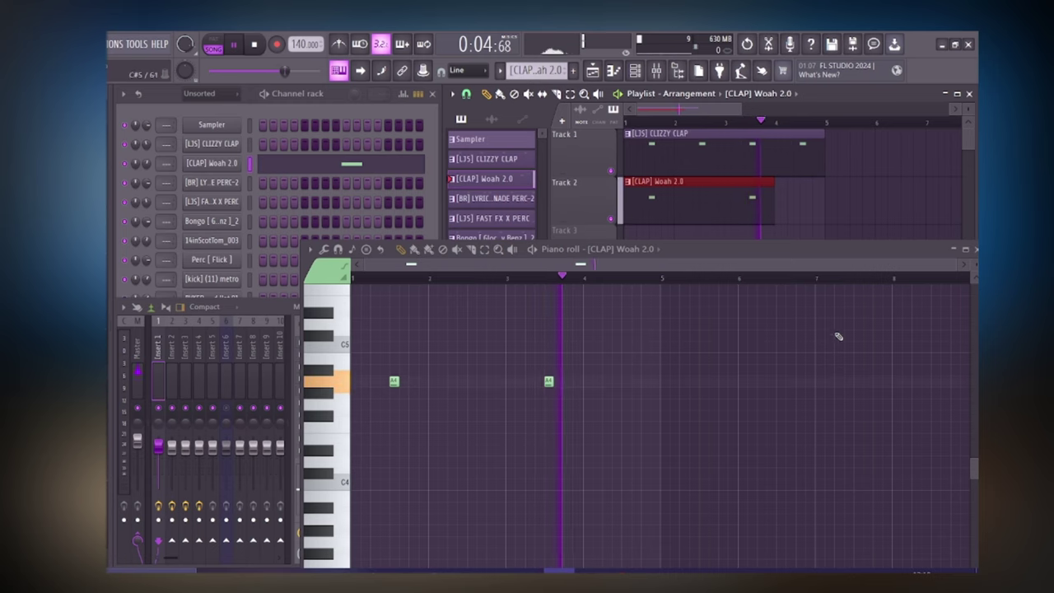
key("space")
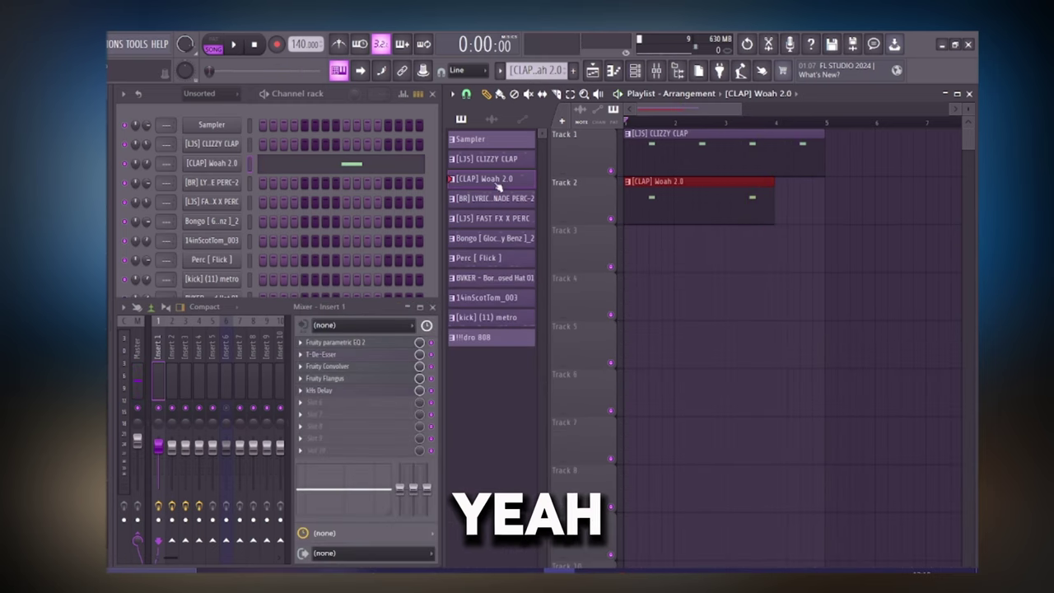
Place the [BR] LYRICAL LEMONADE PERC-2 pattern at the start of Track 3 and play it with the claps.
left_click(525, 199)
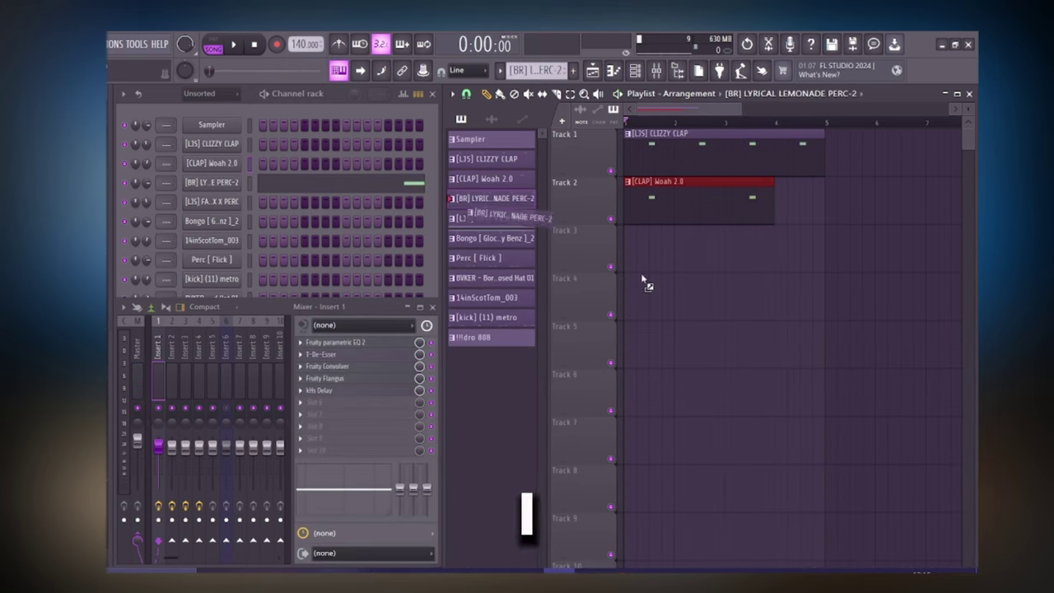
left_click_drag(645, 282, 740, 239)
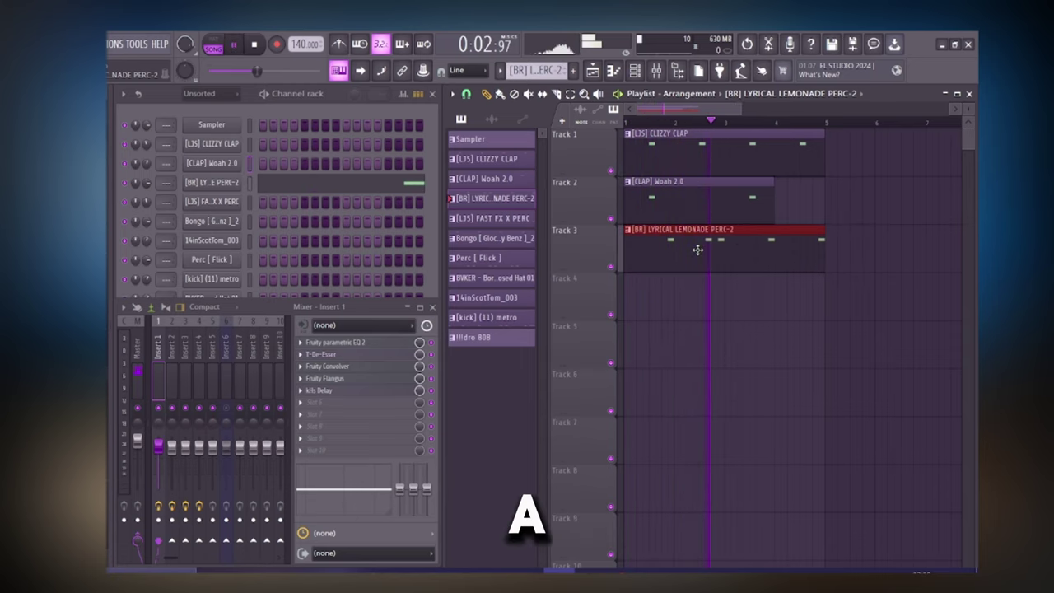
key("space")
Examine the LYRICAL LEMONADE PERC-2 notes in the piano roll during song playback, and close the editor.
double_click(697, 249)
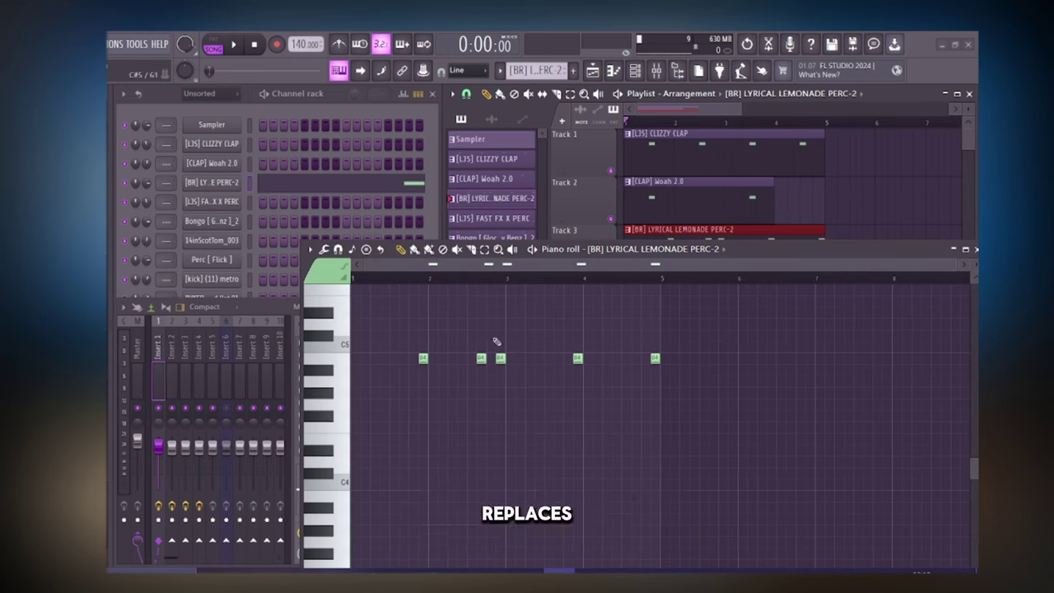
key("space")
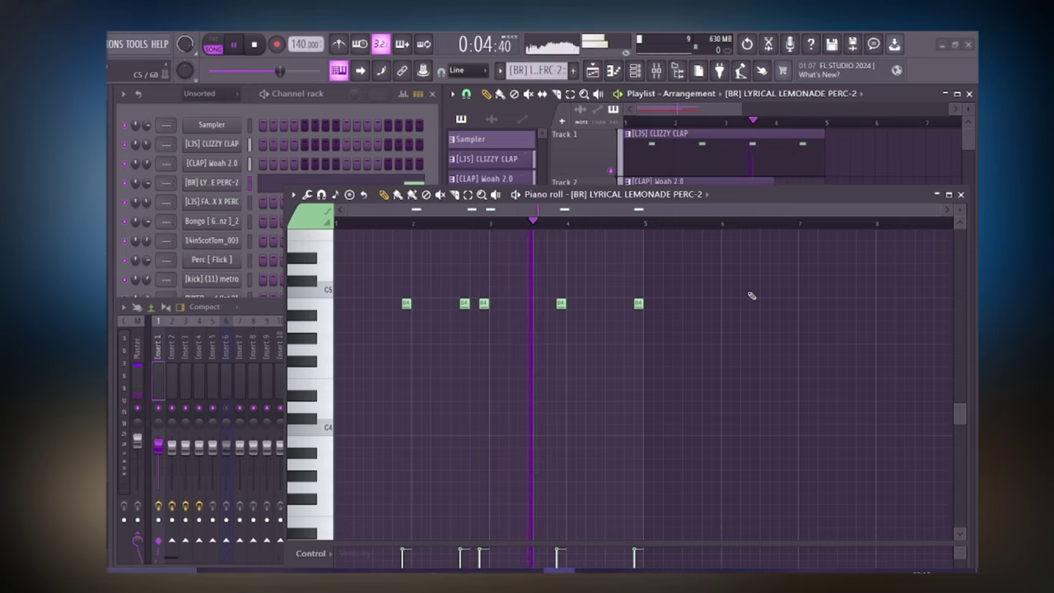
left_click(961, 195)
Place the [LJS] FAST FX X PERC pattern at the start of Track 4 and show its notes in the piano roll.
left_click_drag(505, 227, 641, 289)
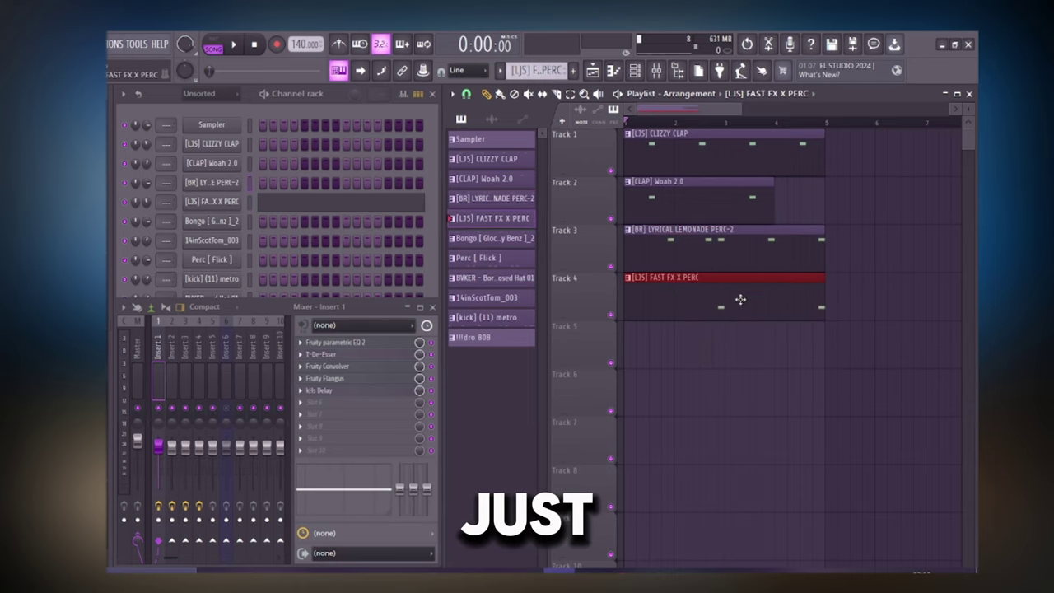
double_click(740, 299)
left_click_drag(539, 209, 388, 211)
scroll(491, 281, "down", 2)
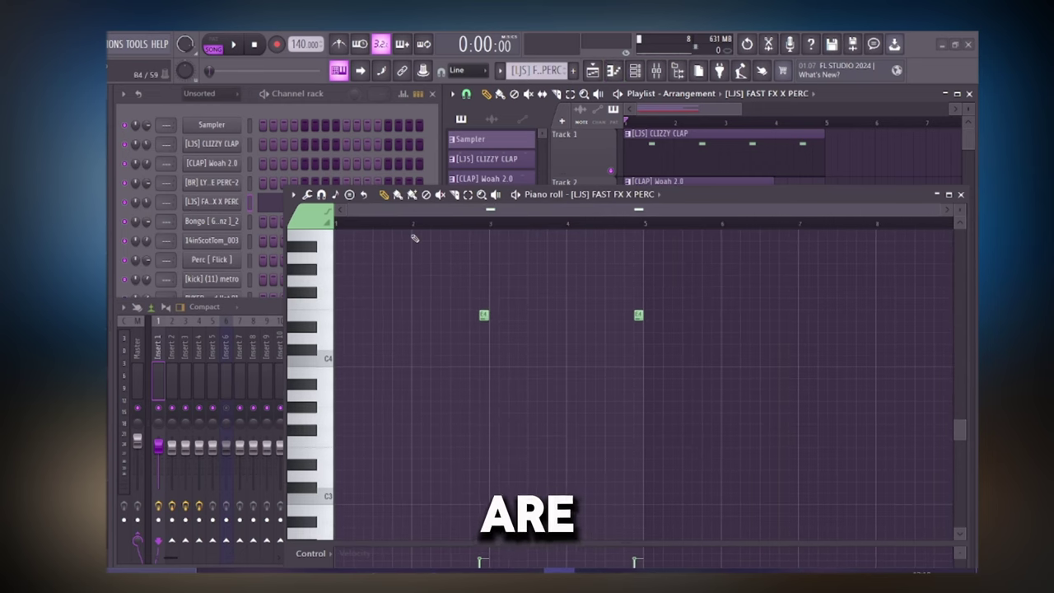
Play the song from just before the first FAST FX X PERC note to hear it, and close the piano roll.
key("space")
left_click(459, 225)
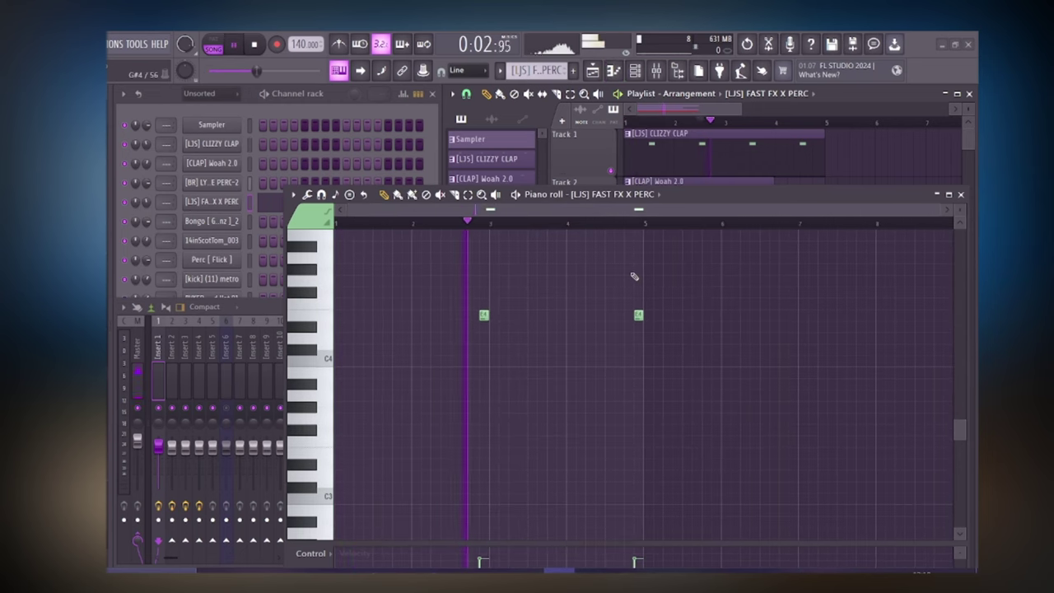
key("space")
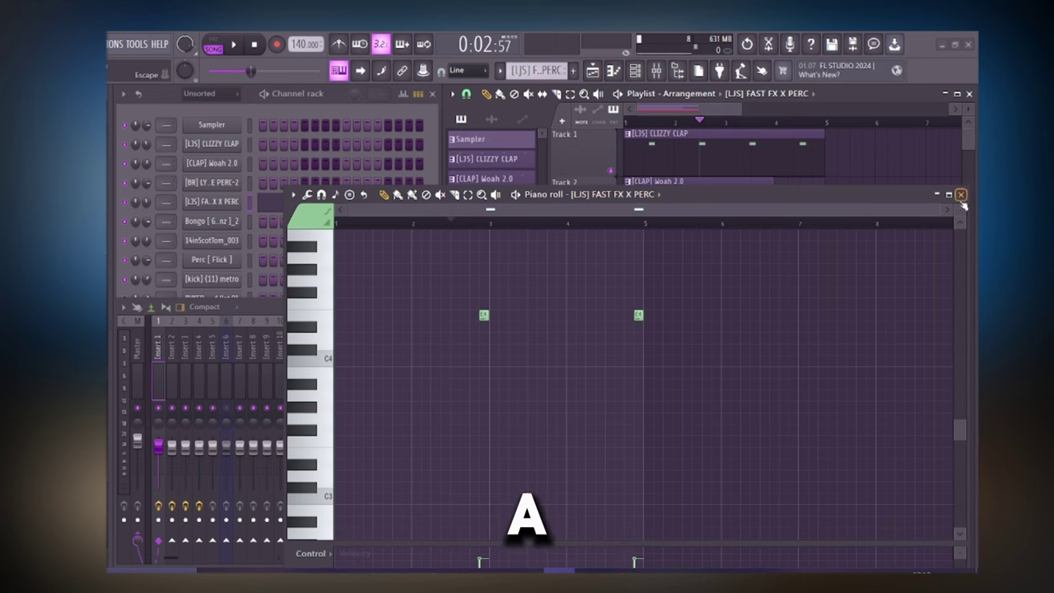
left_click(959, 196)
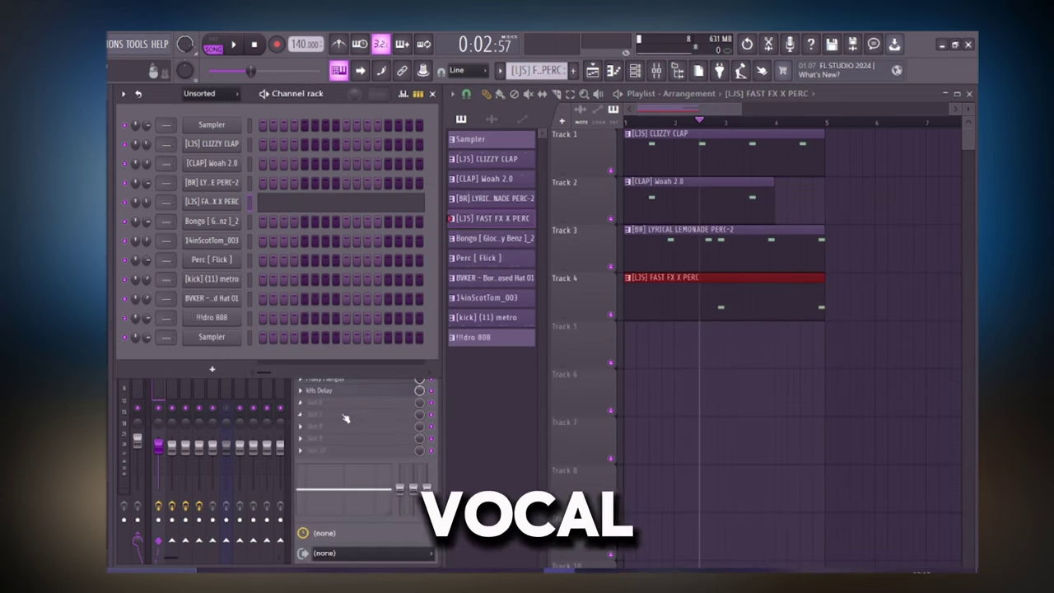
left_click_drag(363, 298, 363, 250)
scroll(372, 199, "down", 3)
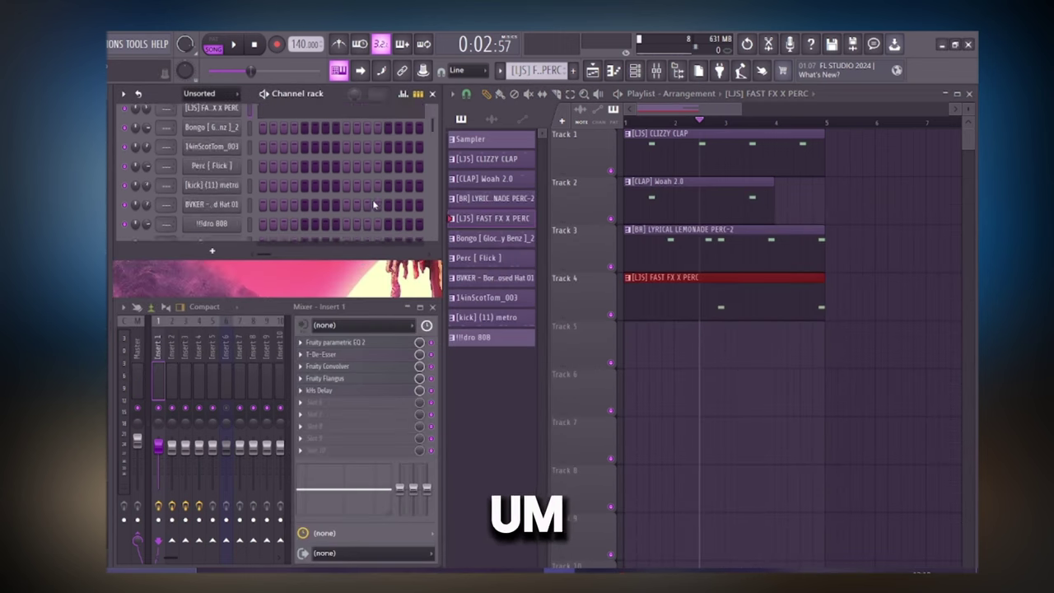
scroll(372, 199, "up", 3)
Place the Bongo [ Glock In My Benz ]_2 pattern at the start of Track 5 and briefly play the arrangement.
left_click(475, 236)
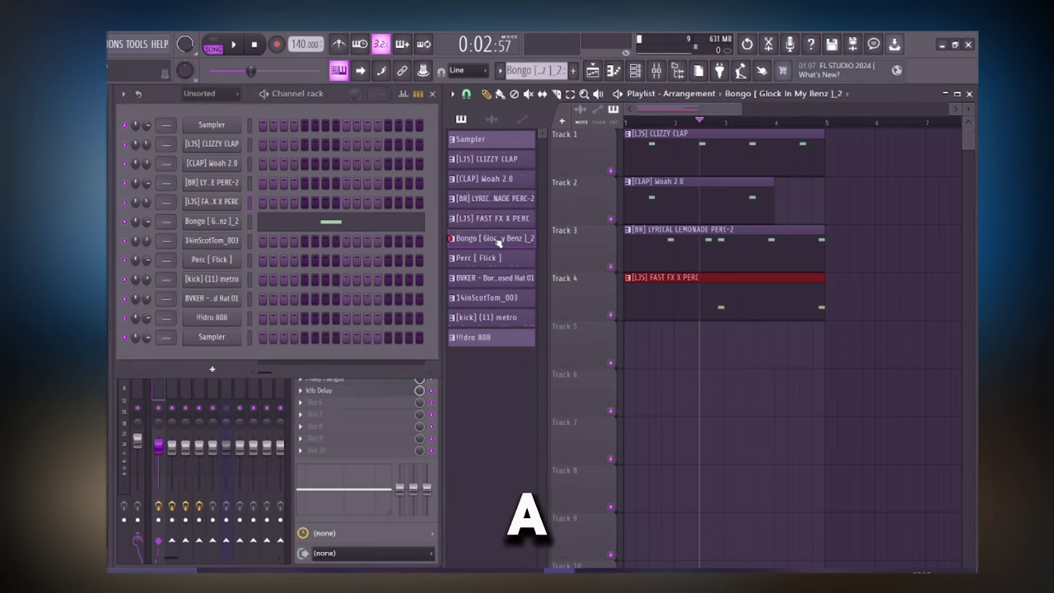
left_click_drag(498, 240, 638, 334)
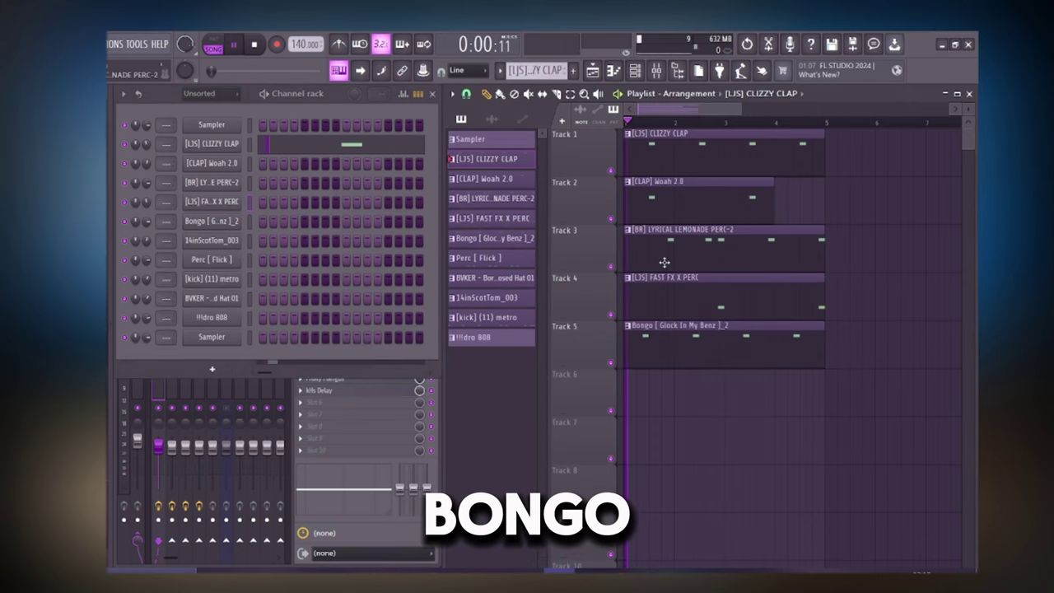
key("space")
Examine the bongo pattern's notes in the piano roll during song playback, and close the editor.
double_click(685, 339)
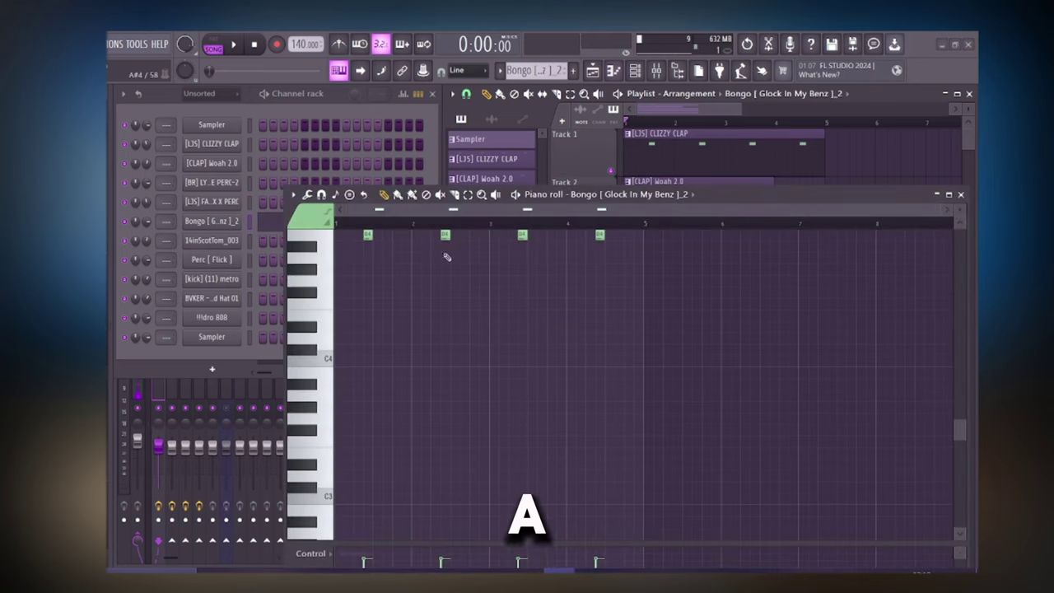
scroll(510, 329, "up", 6)
key("space")
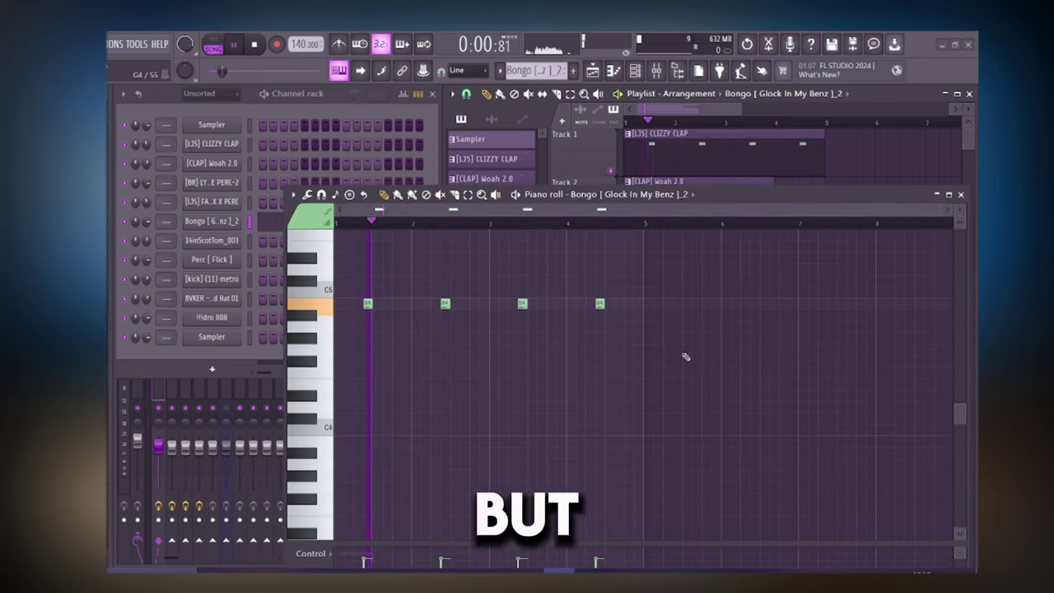
scroll(688, 358, "up", 2)
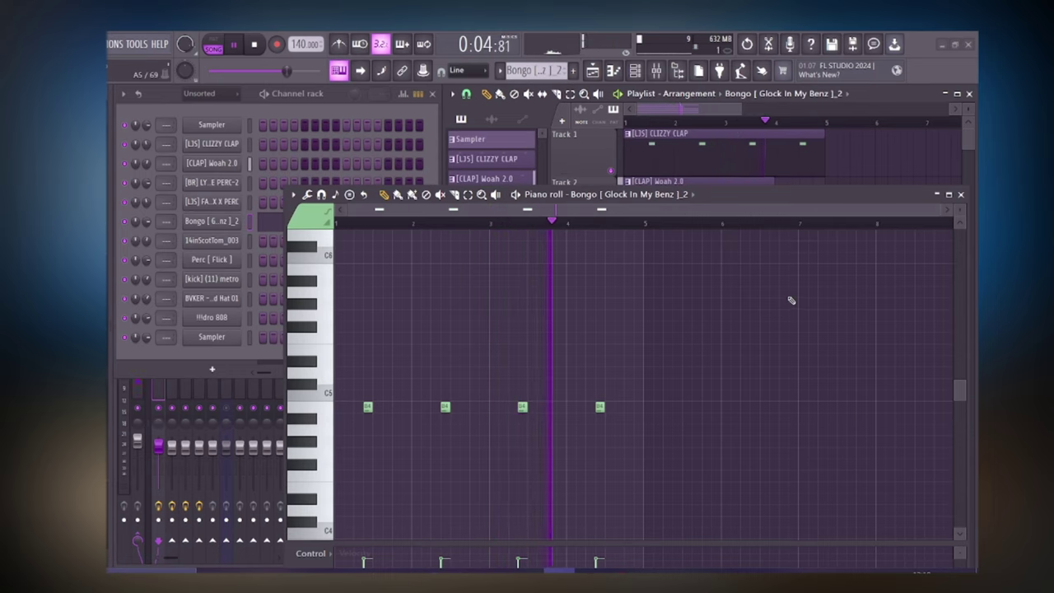
left_click(961, 195)
key("space")
Place the Perc [ Flick ] pattern at the start of Track 6 and audition its notes in the piano roll.
left_click_drag(503, 263, 650, 391)
double_click(711, 386)
key("space")
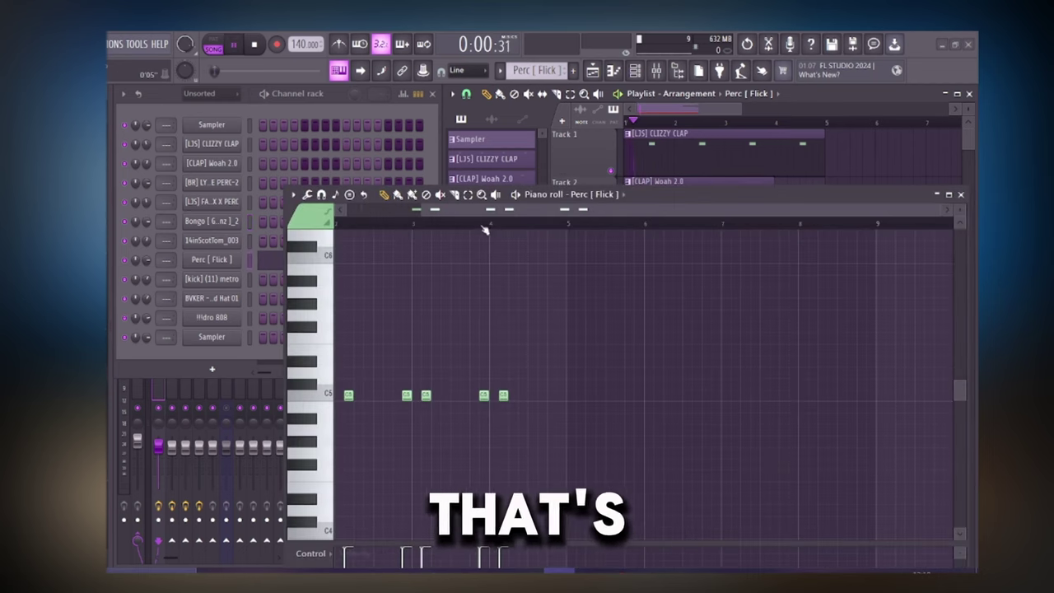
key("space")
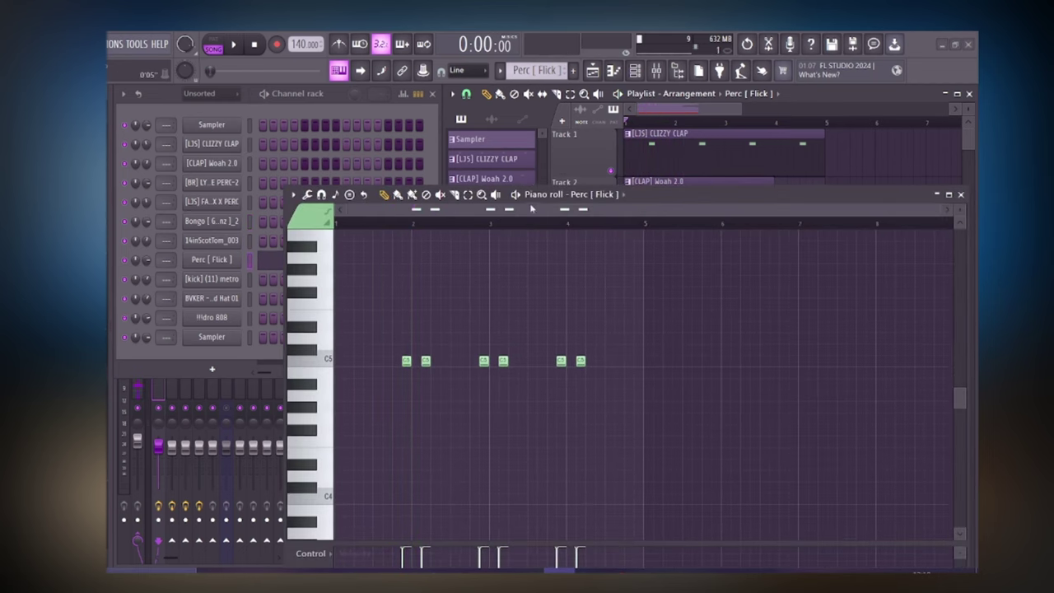
Play the song from bar 2 with the Perc [ Flick ] notes in view, and close the piano roll.
left_click(413, 224)
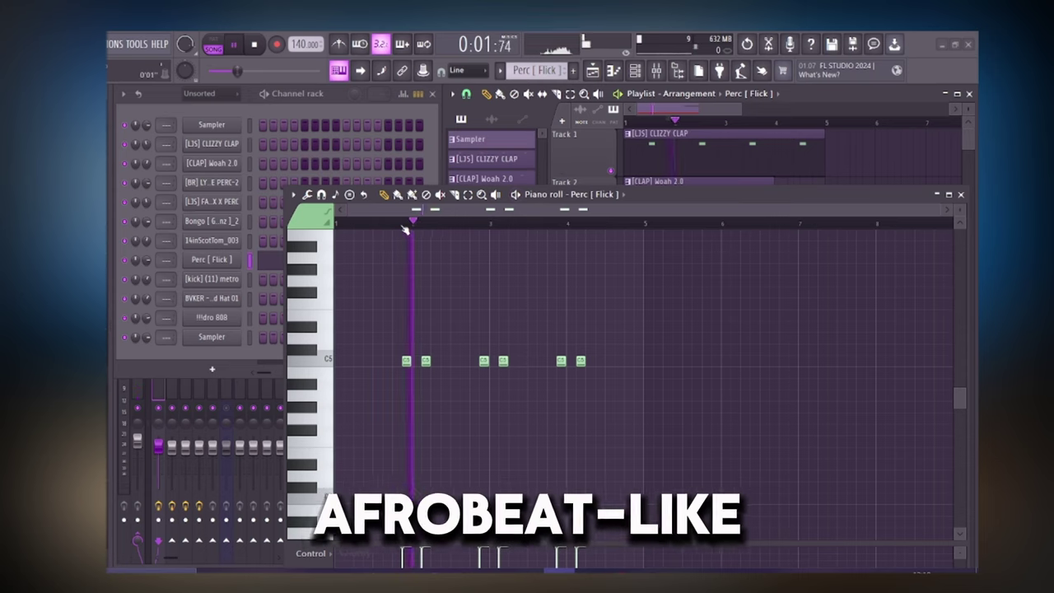
left_click(959, 195)
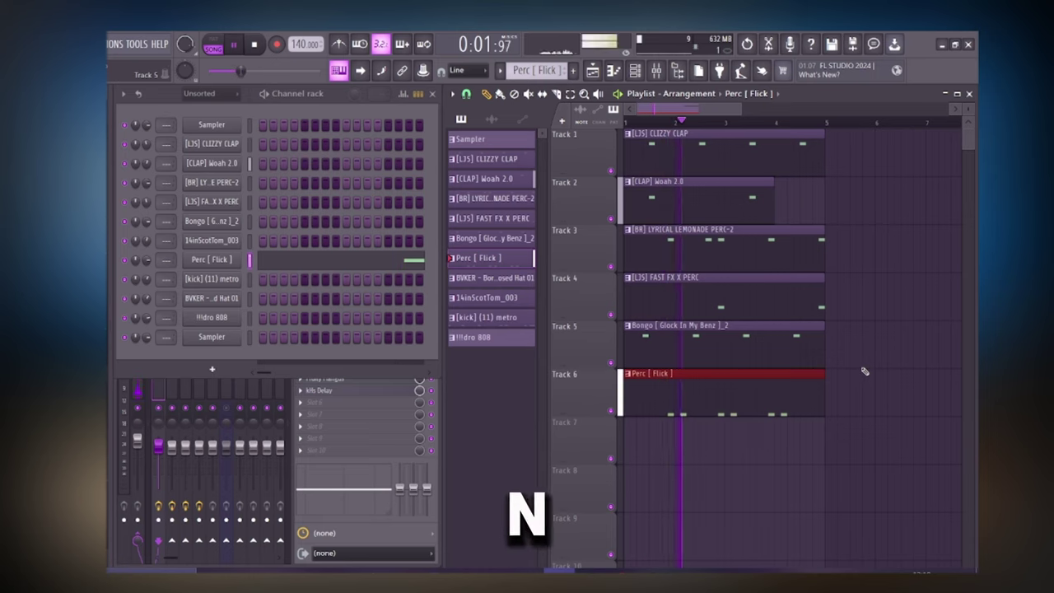
scroll(581, 328, "down", 1)
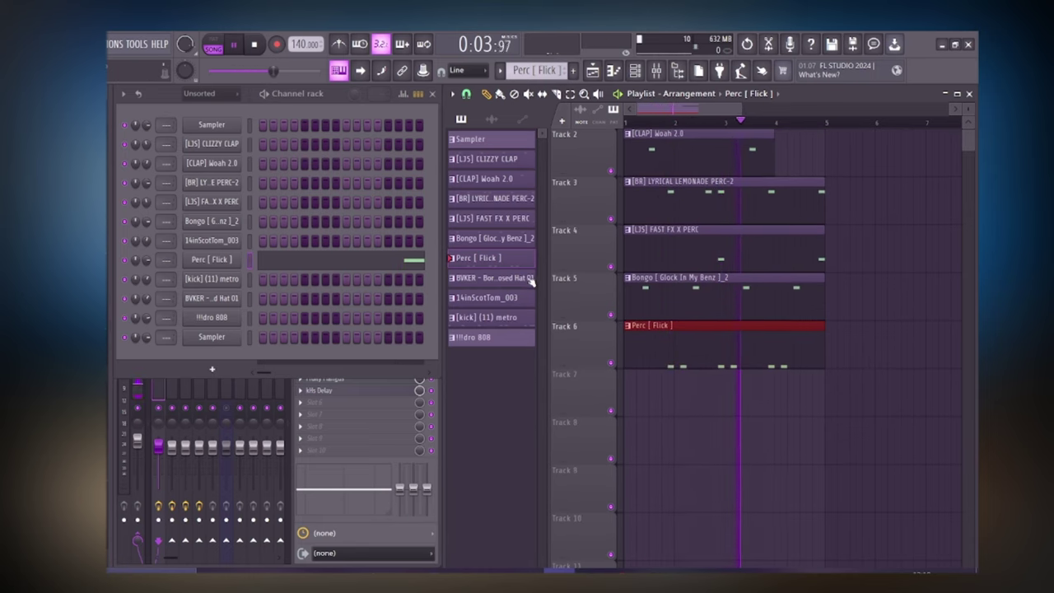
Move the BVKER - Born Closed Hat 01 pattern to the end of the pattern list and place 14inScotTom_003 at the start of Track 7.
left_click_drag(494, 278, 504, 354)
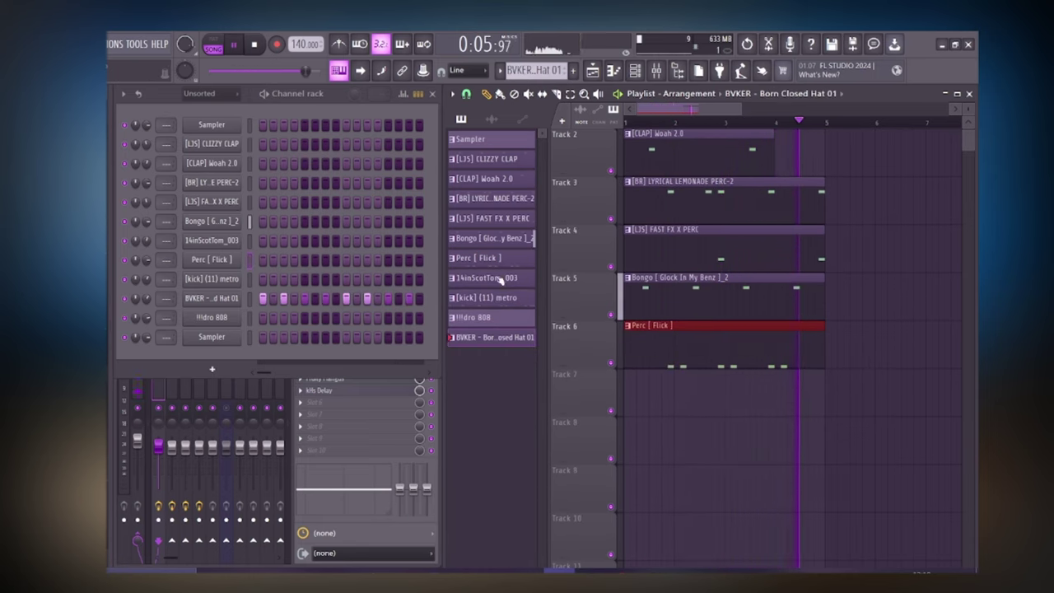
key("space")
left_click(492, 241)
left_click_drag(487, 277, 720, 392)
key("space")
key("space")
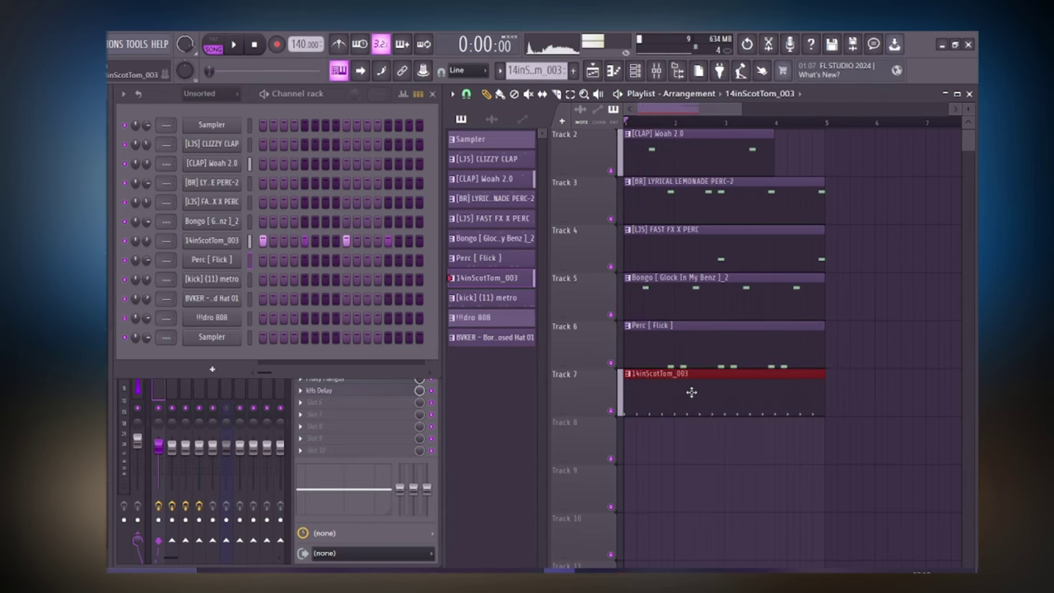
Examine the 14inScotTom_003 pattern's notes in the piano roll, and close the editor.
double_click(689, 387)
left_click_drag(473, 214, 394, 212)
left_click_drag(664, 196, 668, 160)
scroll(682, 272, "down", 1)
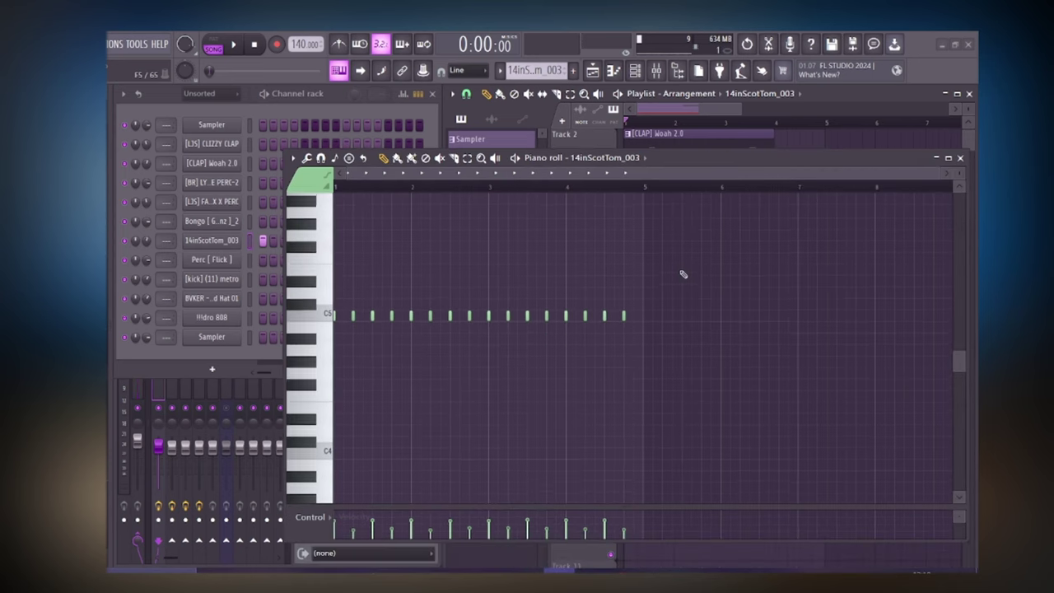
left_click(960, 158)
Replace the tom clip on Track 7 with the BVKER - Born Closed Hat 01 pattern and play it with its notes open.
right_click(671, 388)
left_click_drag(504, 342, 725, 383)
double_click(725, 384)
key("space")
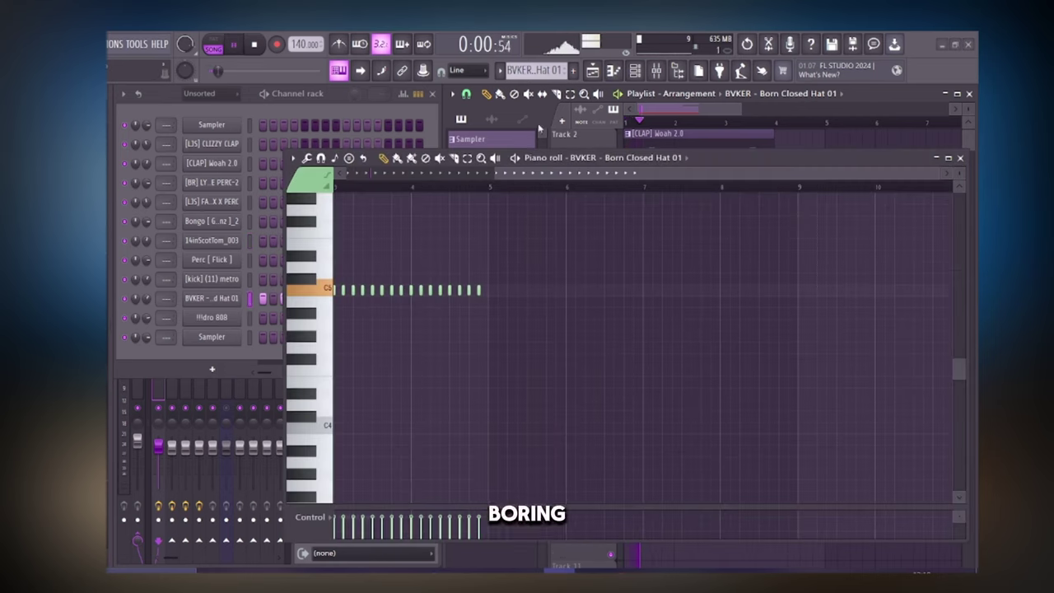
Examine the closed hat's notes from bar 1 during playback, close the piano roll and stop the song.
left_click_drag(537, 172, 194, 193)
scroll(369, 174, "up", 1)
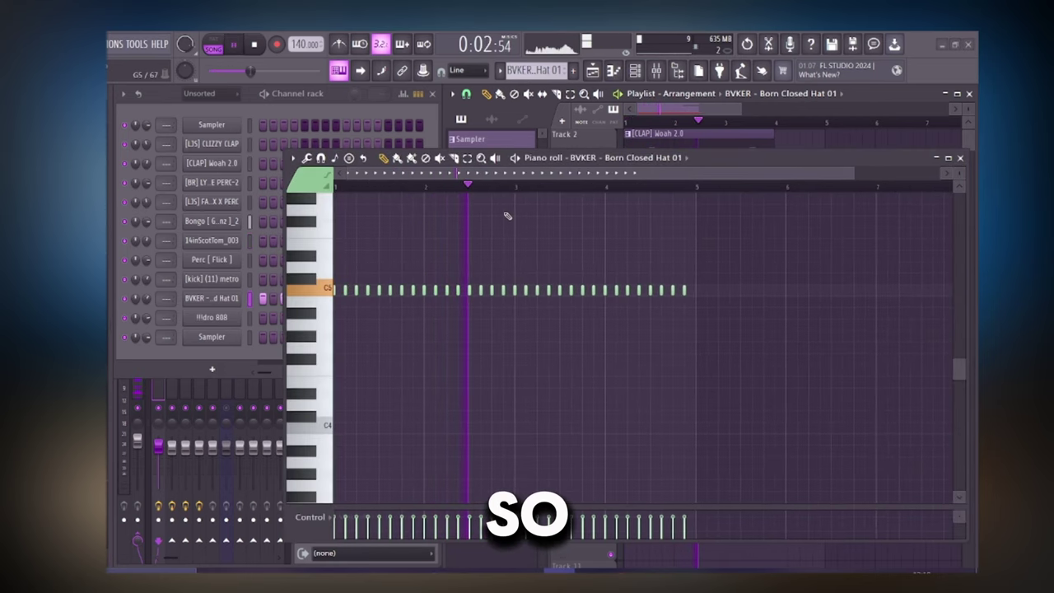
scroll(373, 199, "up", 2)
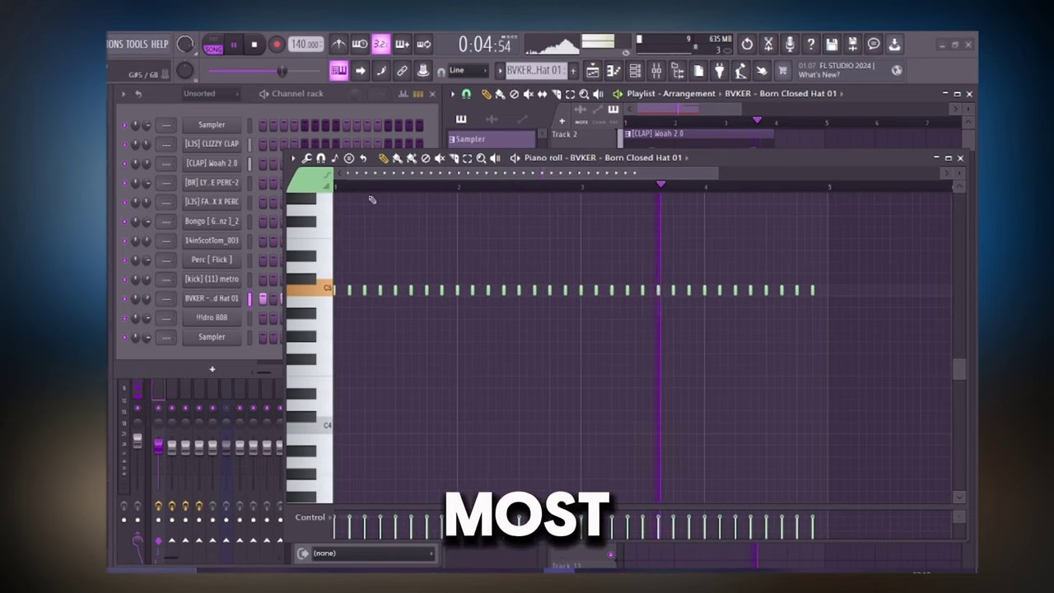
left_click(960, 158)
key("space")
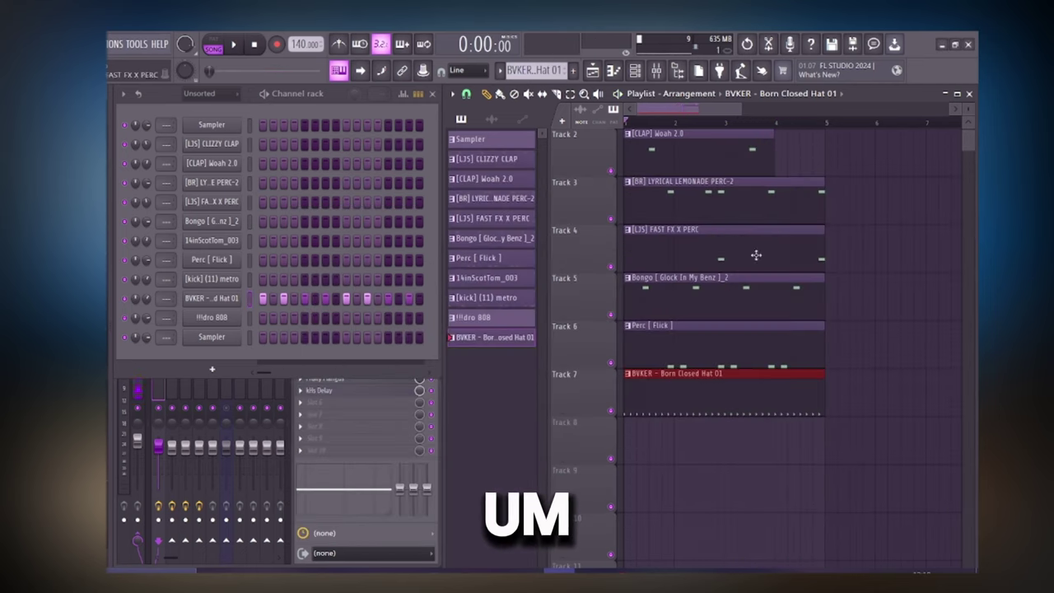
Try filling the BVKER closed hat channel every 4 steps, and restore its fill to every 2 steps.
double_click(491, 280)
left_click(960, 157)
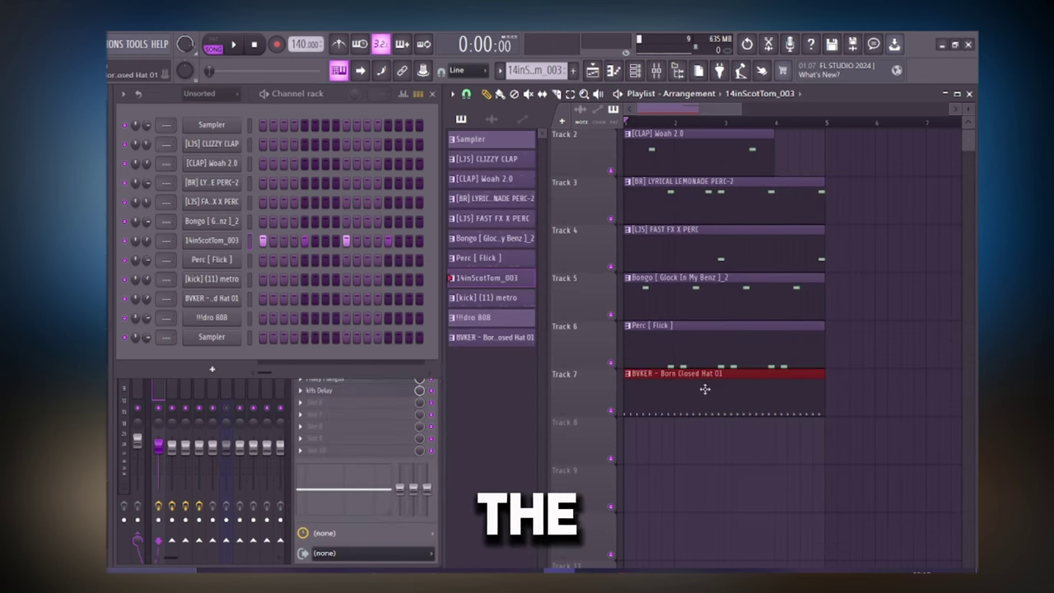
left_click(663, 377)
right_click(237, 298)
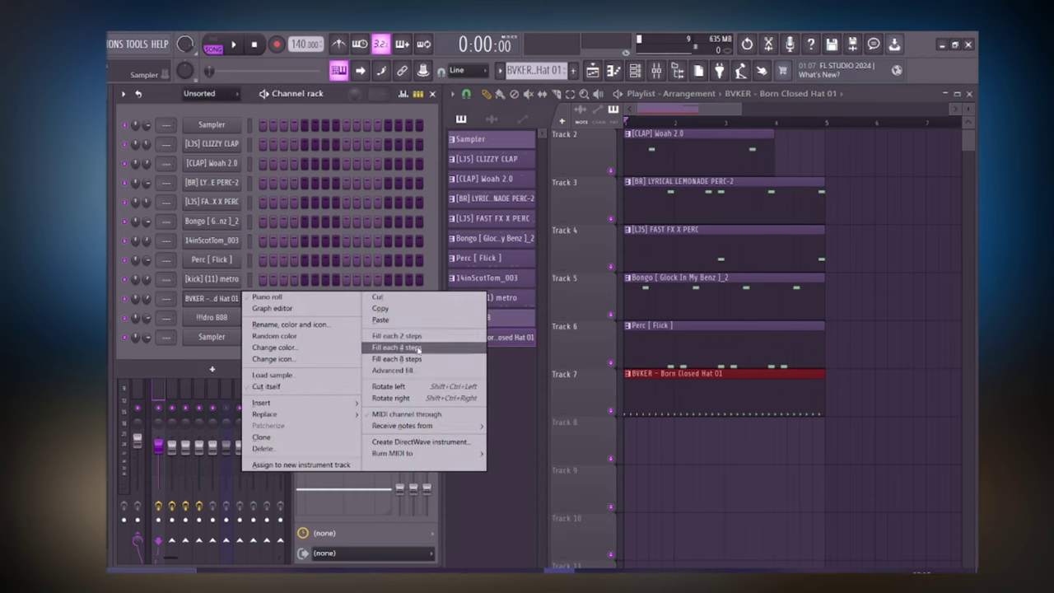
left_click(398, 347)
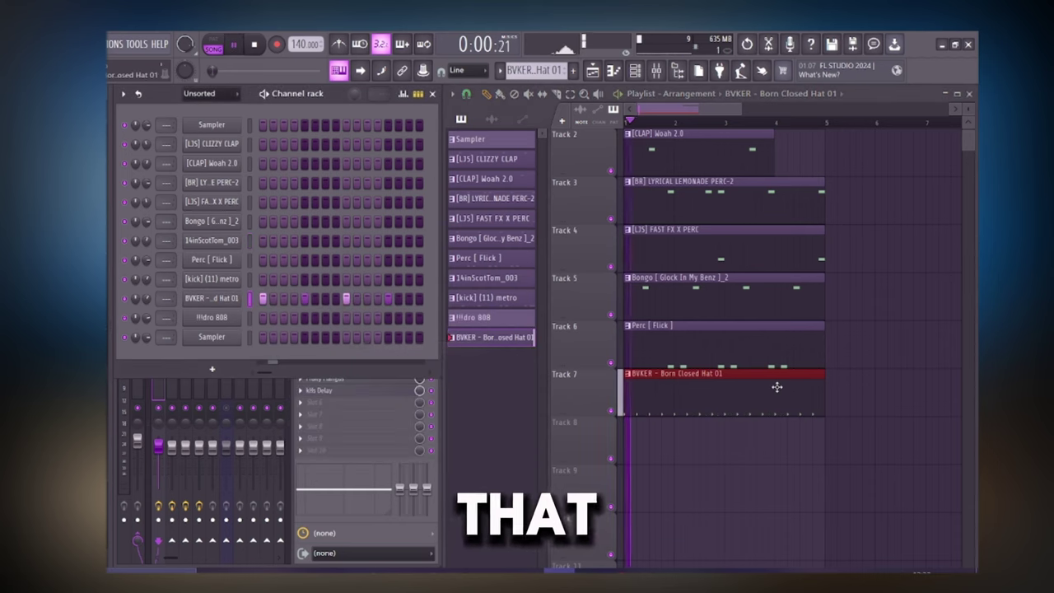
right_click(228, 300)
left_click(396, 336)
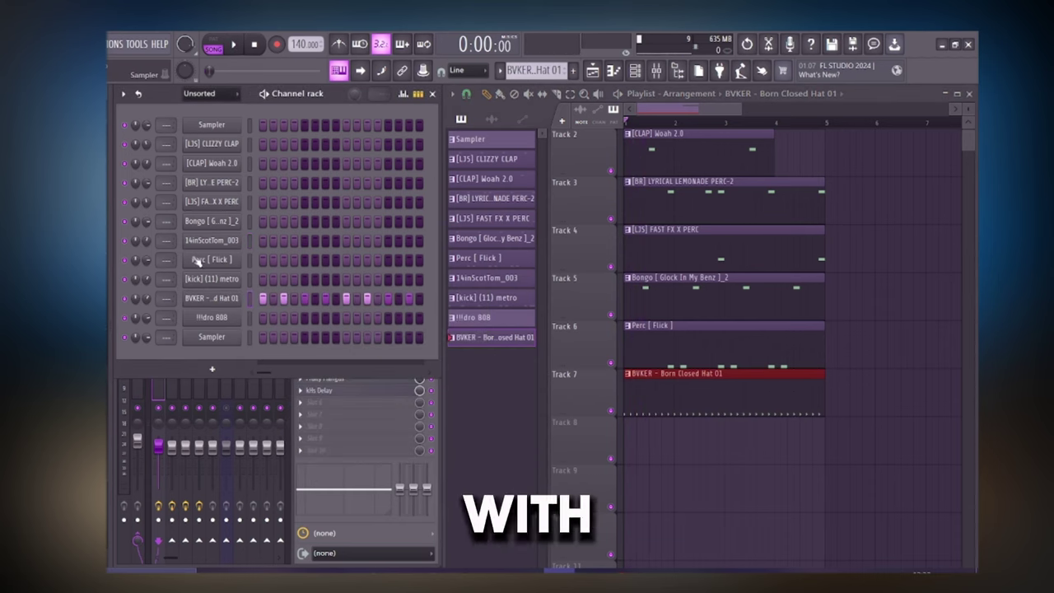
Replace the hat clip on Track 7 with 14inScotTom_003 from bar 1, and open its notes with an enlarged velocity lane.
left_click(473, 280)
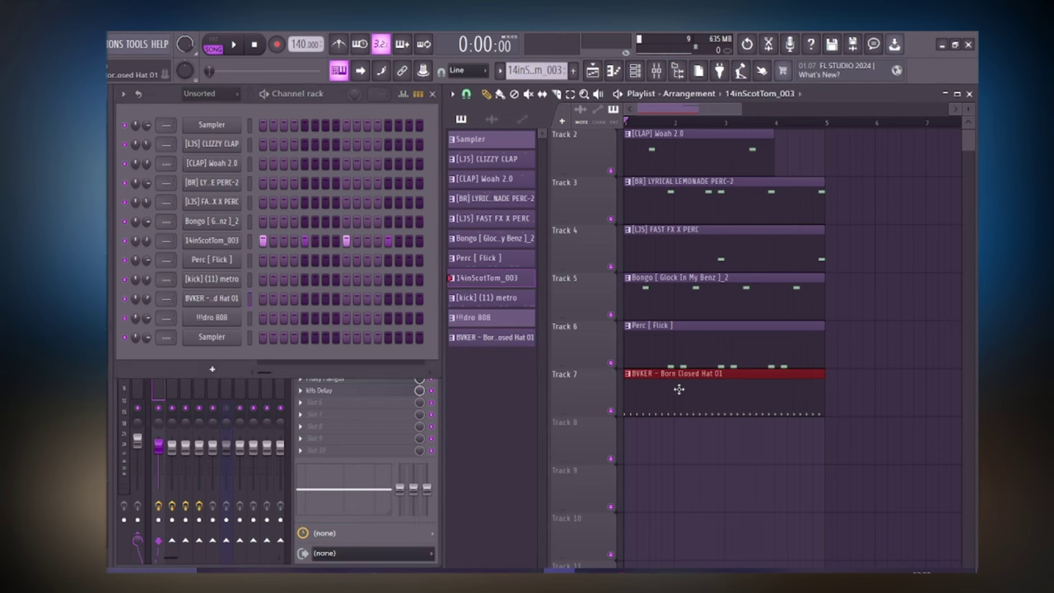
left_click_drag(494, 278, 694, 398)
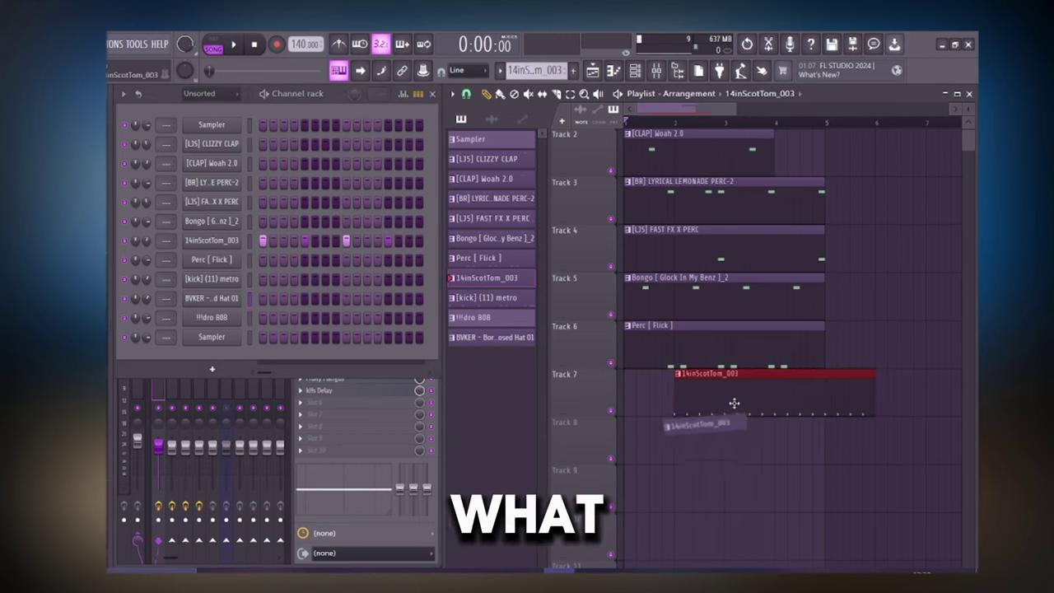
key("space")
double_click(696, 401)
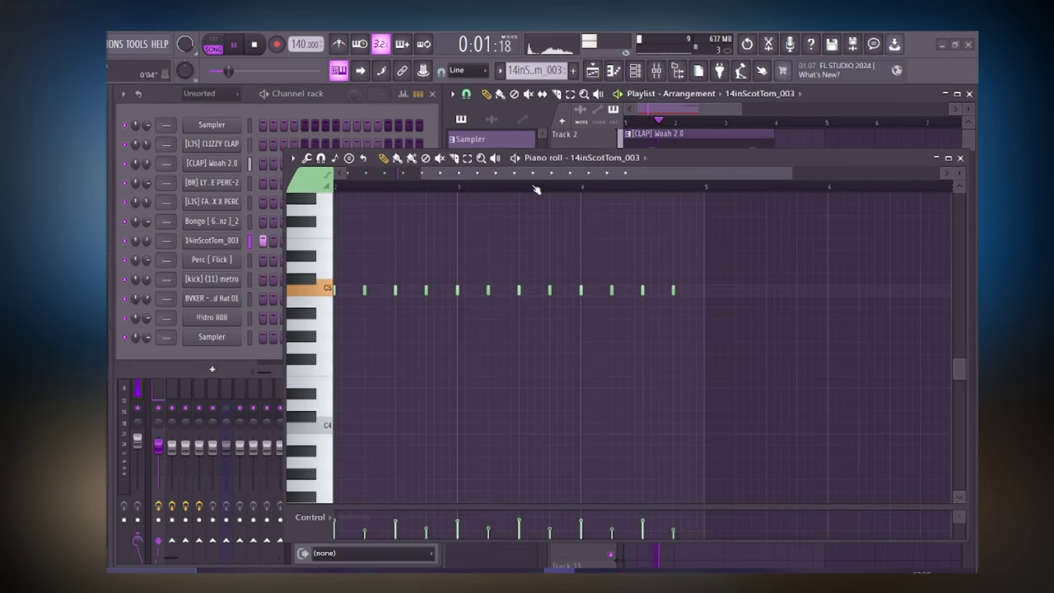
key("space")
left_click_drag(483, 504, 483, 345)
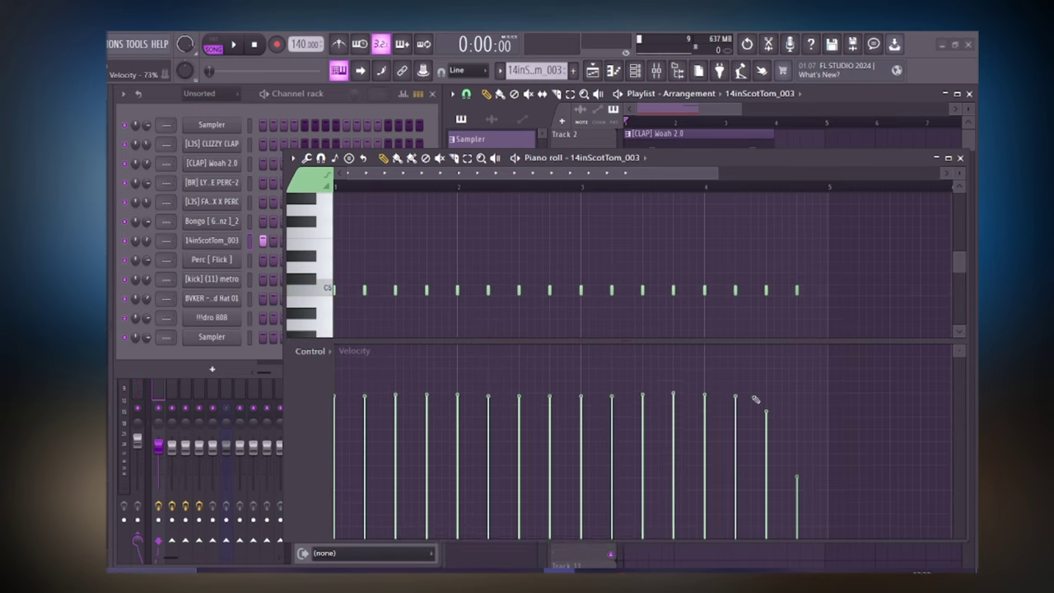
Level the 14inScotTom_003 notes to an even velocity of about 75%, play the song briefly, and close the piano roll.
left_click_drag(756, 399, 803, 398)
key("space")
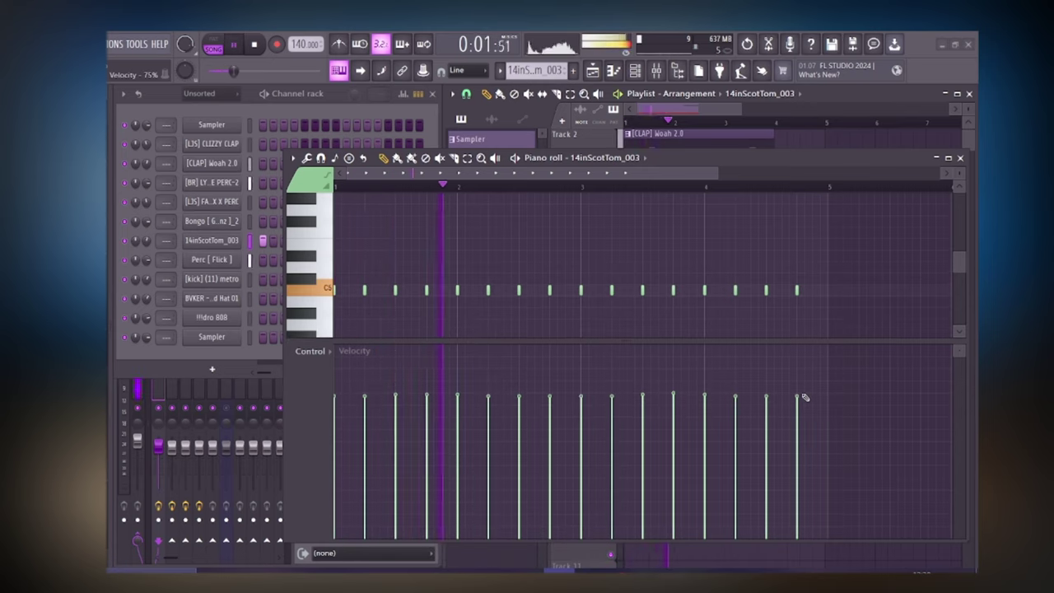
key("space")
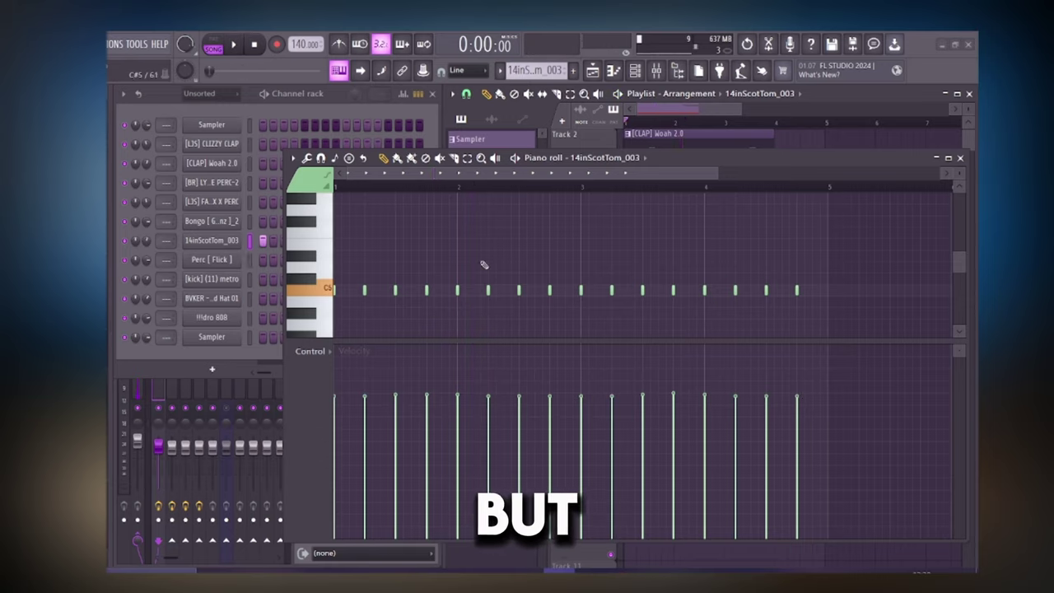
left_click_drag(729, 157, 684, 156)
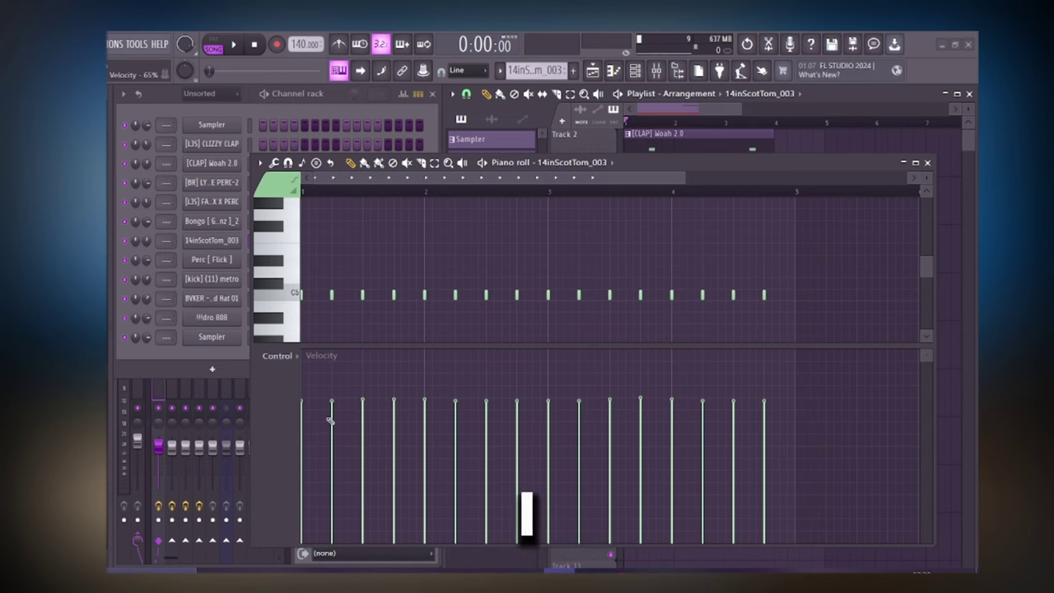
left_click(926, 162)
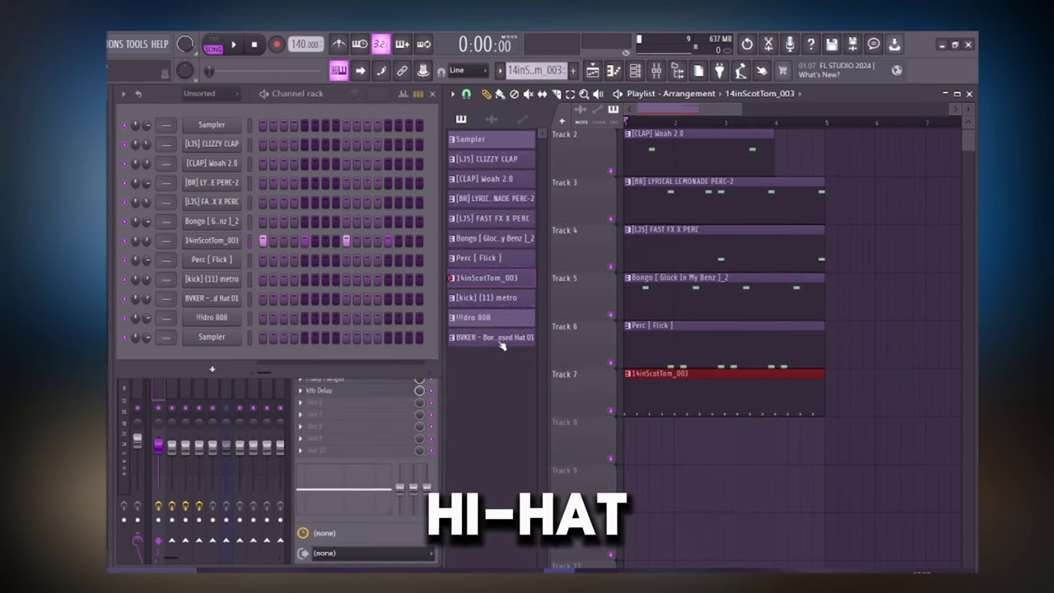
Place the BVKER - Born Closed Hat 01 pattern at the start of Track 8 and briefly play the layered hats.
left_click_drag(502, 345, 650, 424)
key("space")
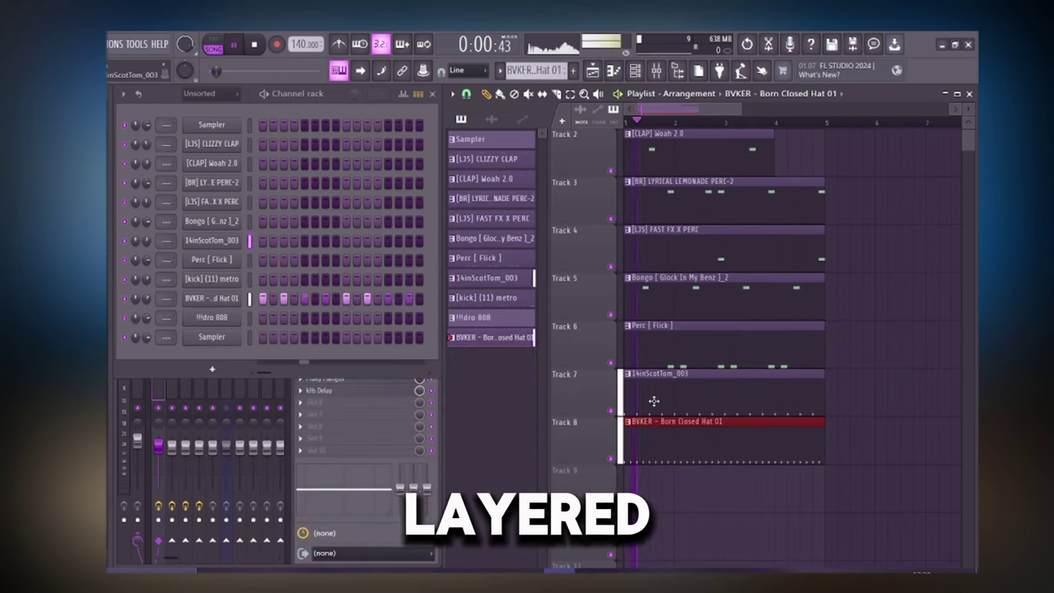
key("space")
Alternate the velocities of the first seven 14inScotTom_003 notes between about 62% and 38%, and start playback.
double_click(653, 401)
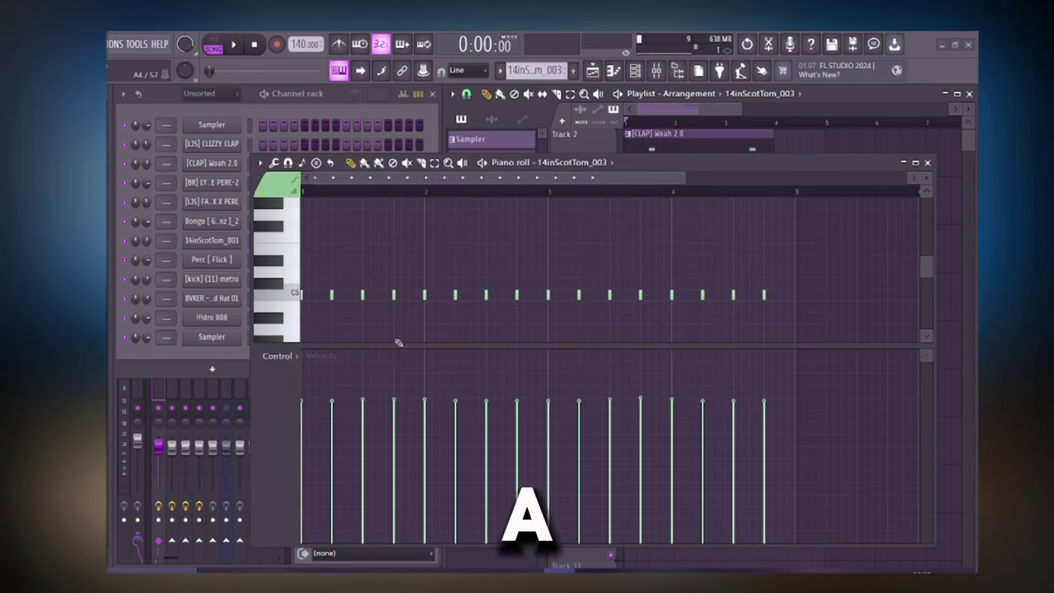
scroll(340, 390, "down", 1)
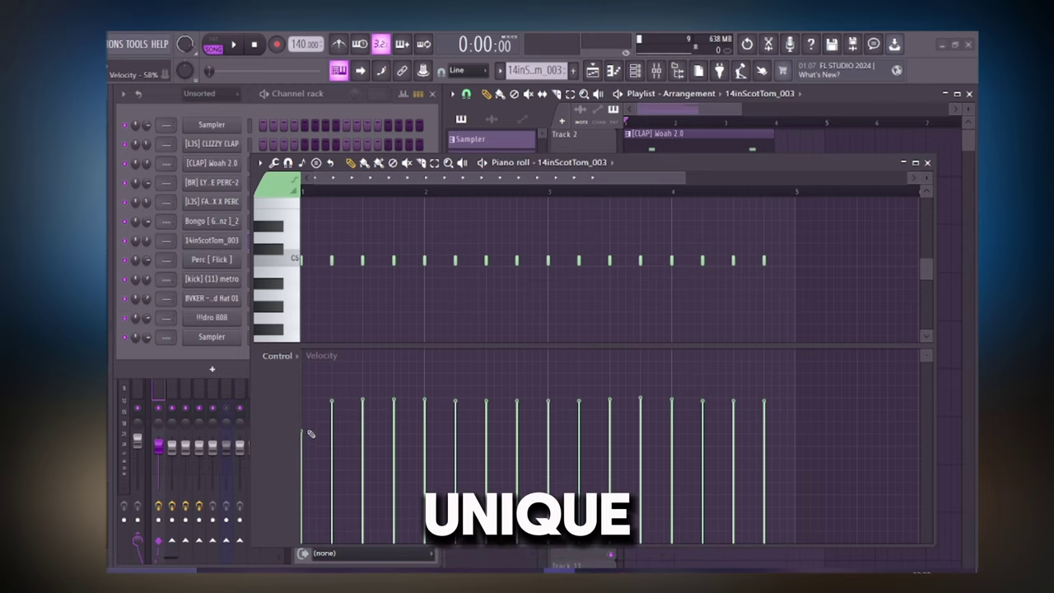
mouse_move(310, 434)
left_mouse_down()
mouse_move(340, 461)
mouse_move(370, 427)
left_mouse_up()
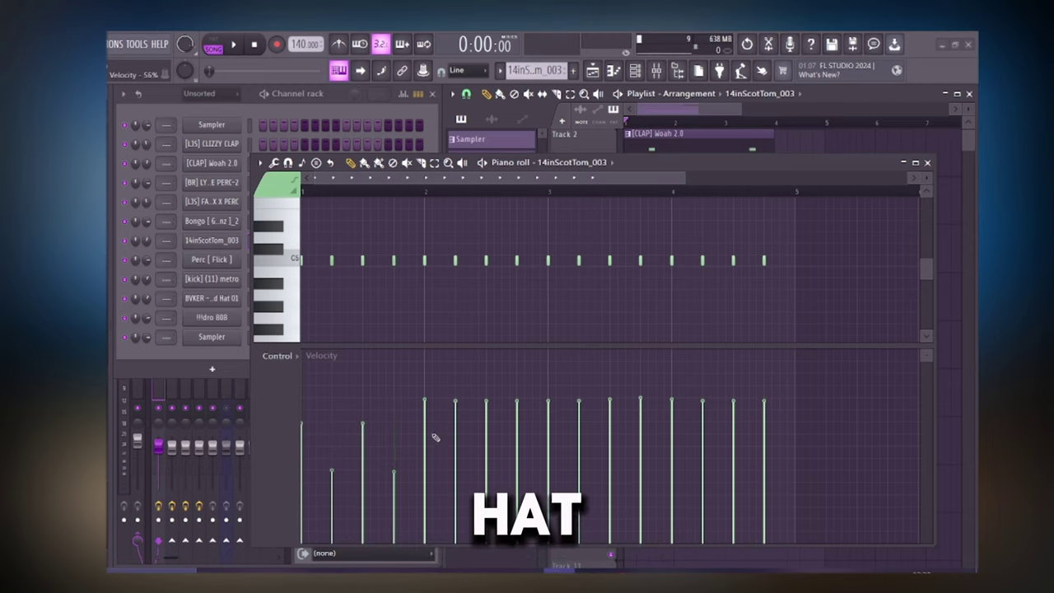
left_click_drag(435, 437, 427, 426)
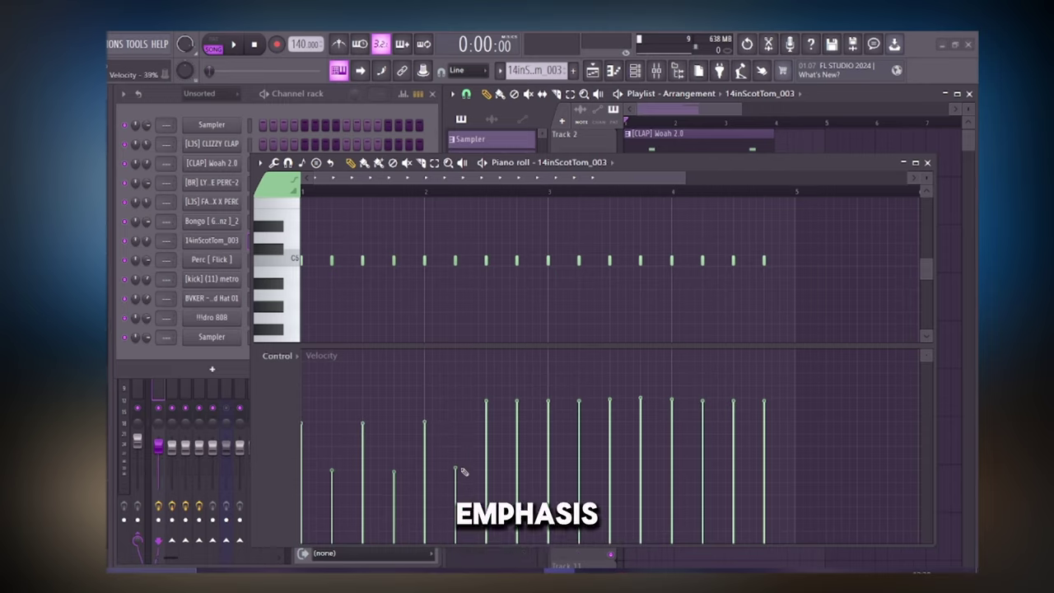
key("space")
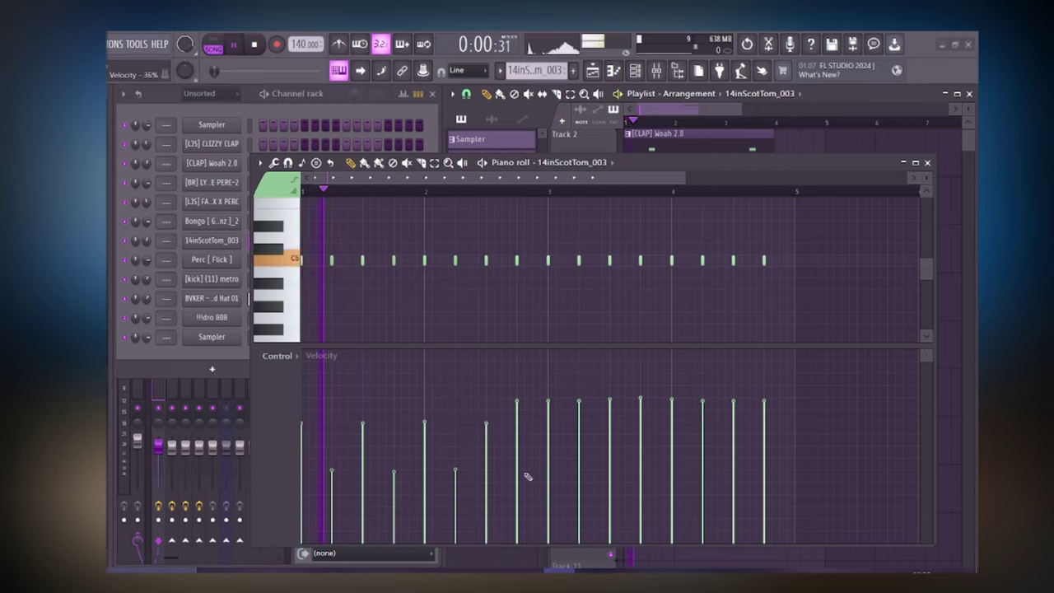
Continue alternating the remaining tom notes' velocities between about 38% and 63% through bar 4, and close the piano roll.
left_click(518, 472)
left_click(549, 420)
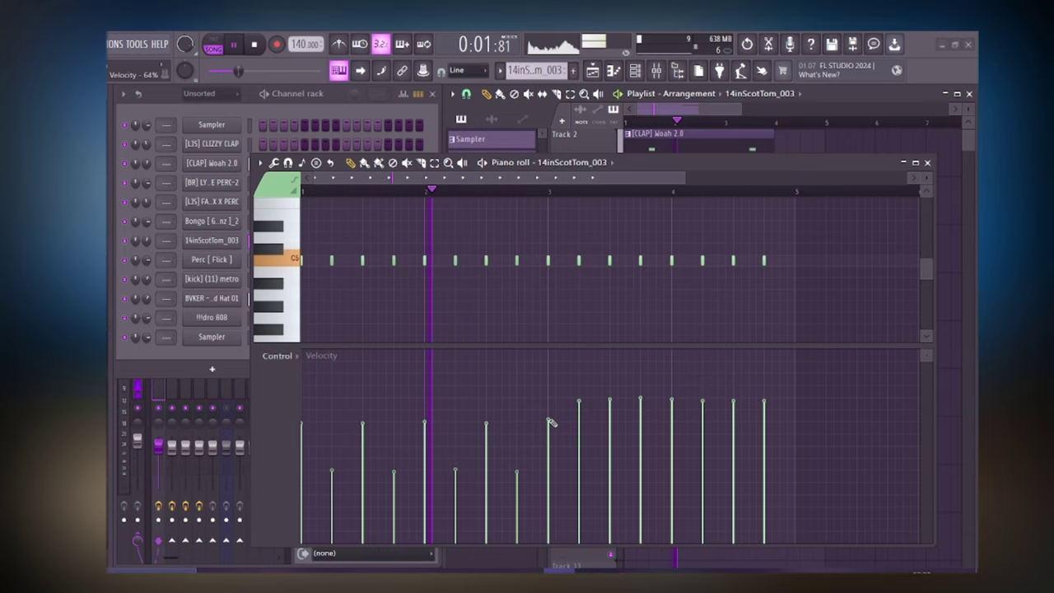
left_click(579, 471)
left_click(610, 426)
key("space")
left_click(641, 485)
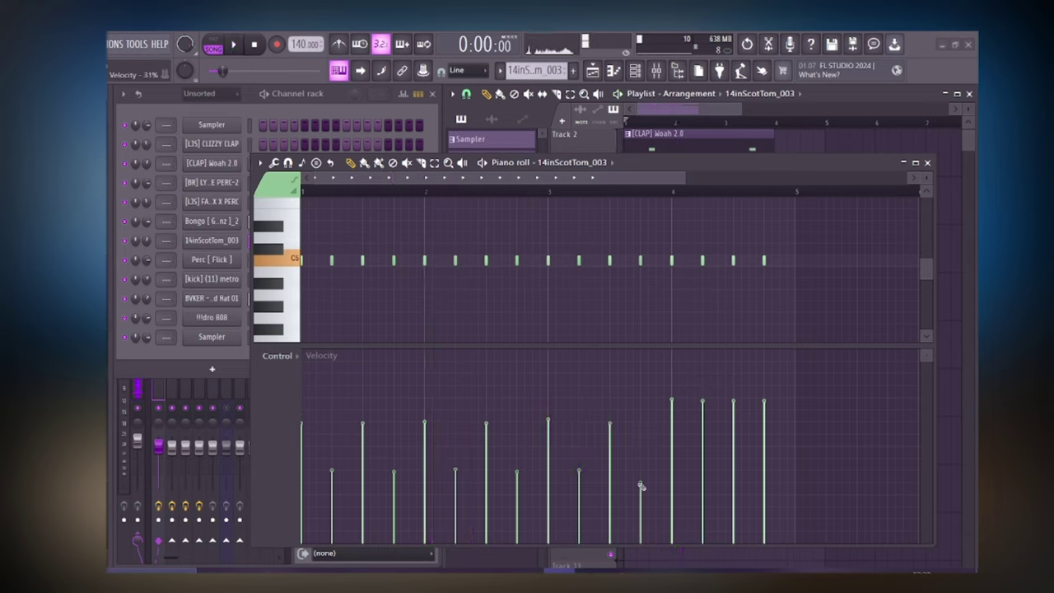
left_click(671, 421)
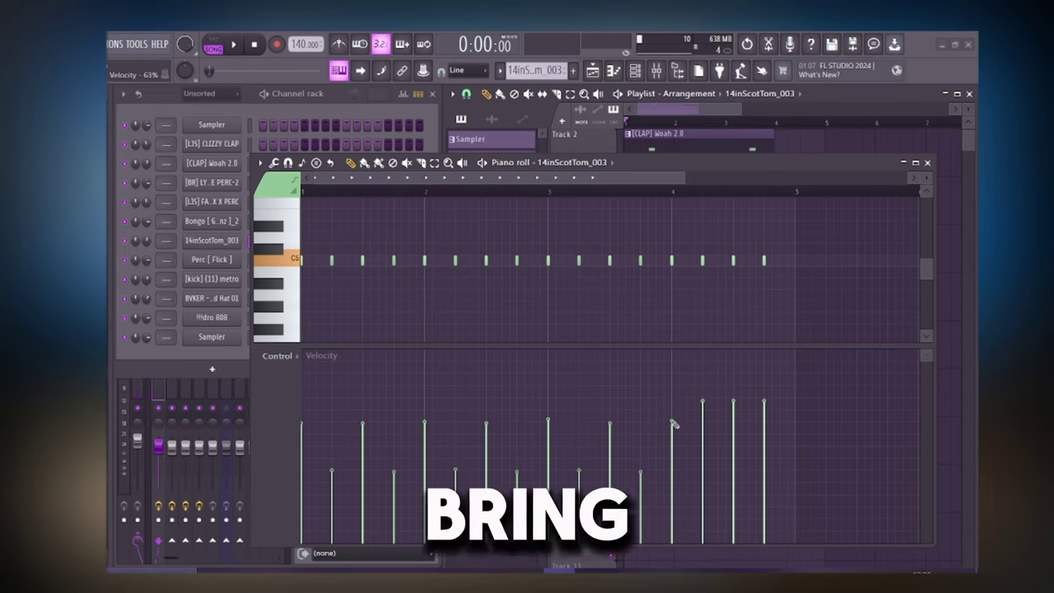
left_click(701, 468)
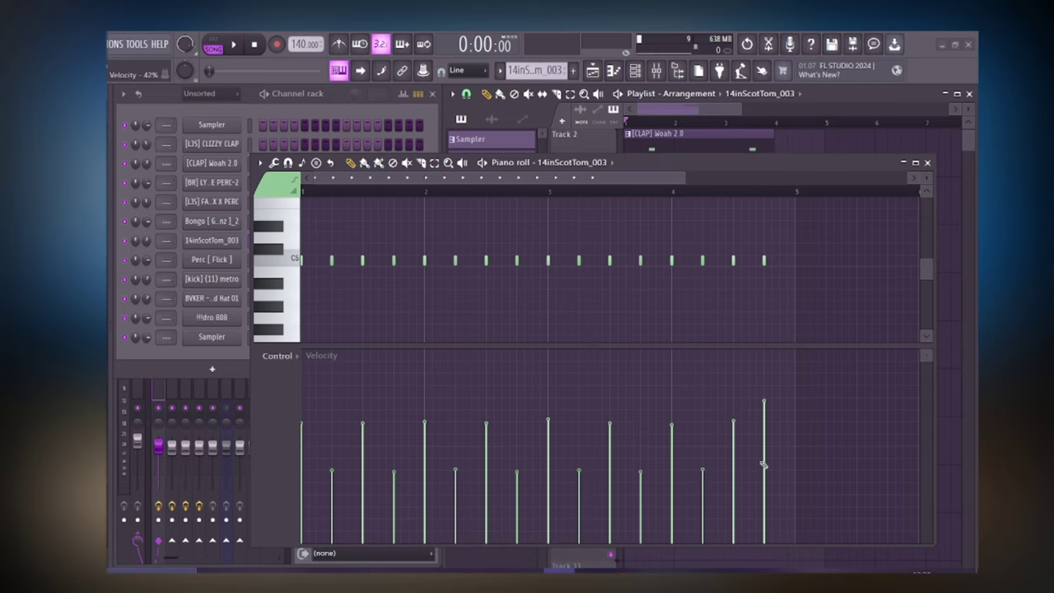
left_click(927, 163)
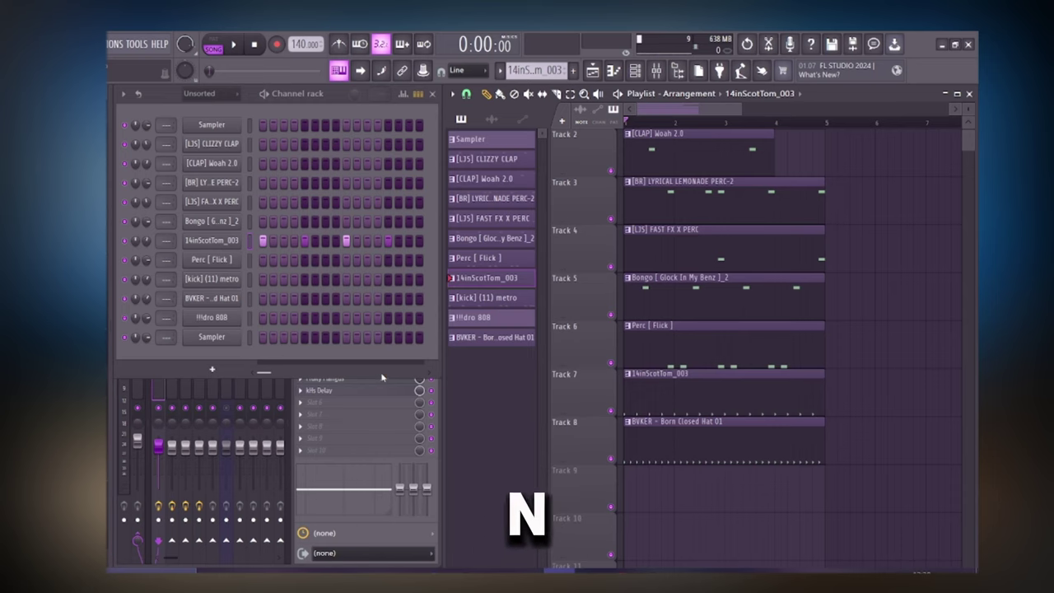
Place the [kick] (11) metro pattern on Track 9 and open its notes in the piano roll.
left_click(511, 299)
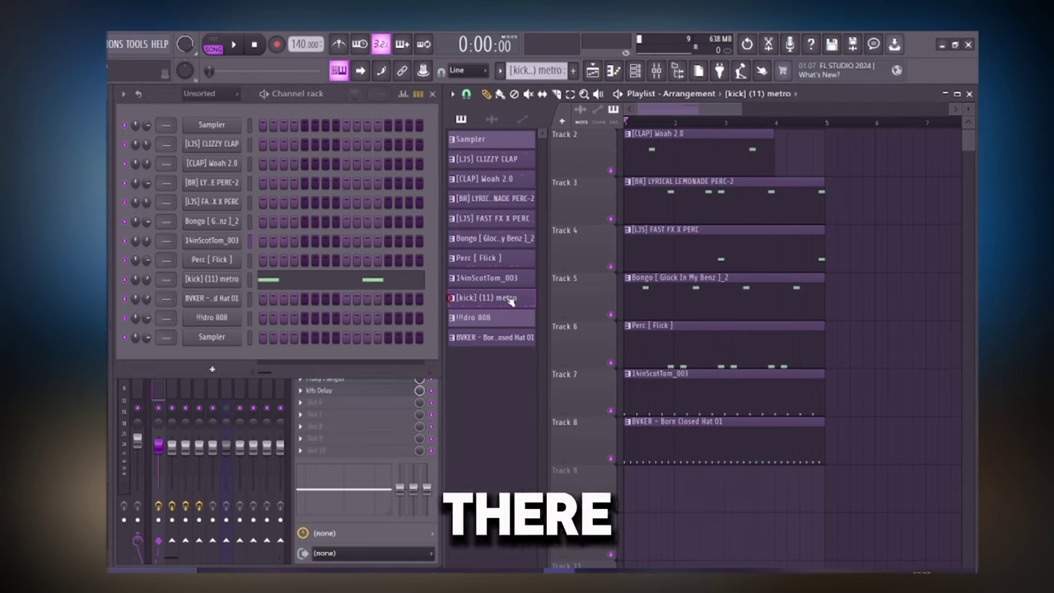
left_click_drag(511, 301, 706, 499)
double_click(705, 498)
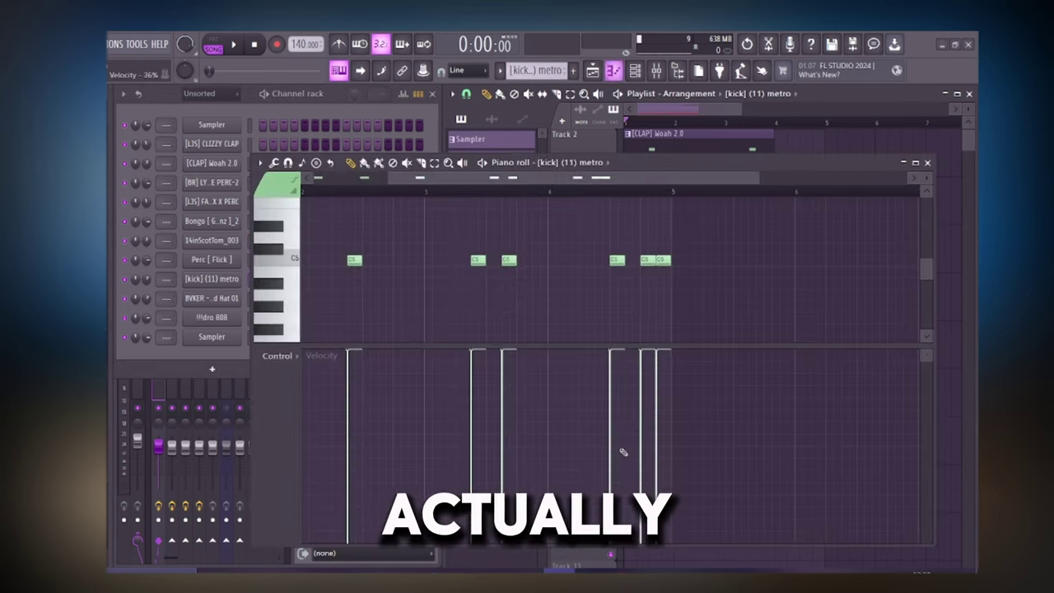
Enlarge the note area of the [kick] (11) metro piano roll and close it after checking the kick notes.
left_click_drag(534, 347, 534, 414)
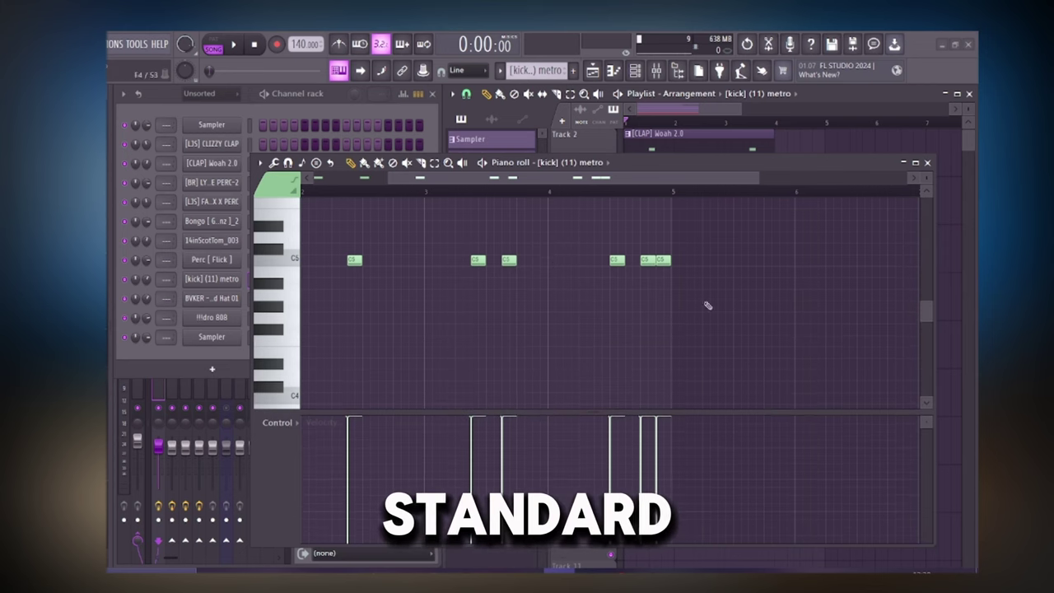
left_click(926, 163)
scroll(696, 153, "up", 1)
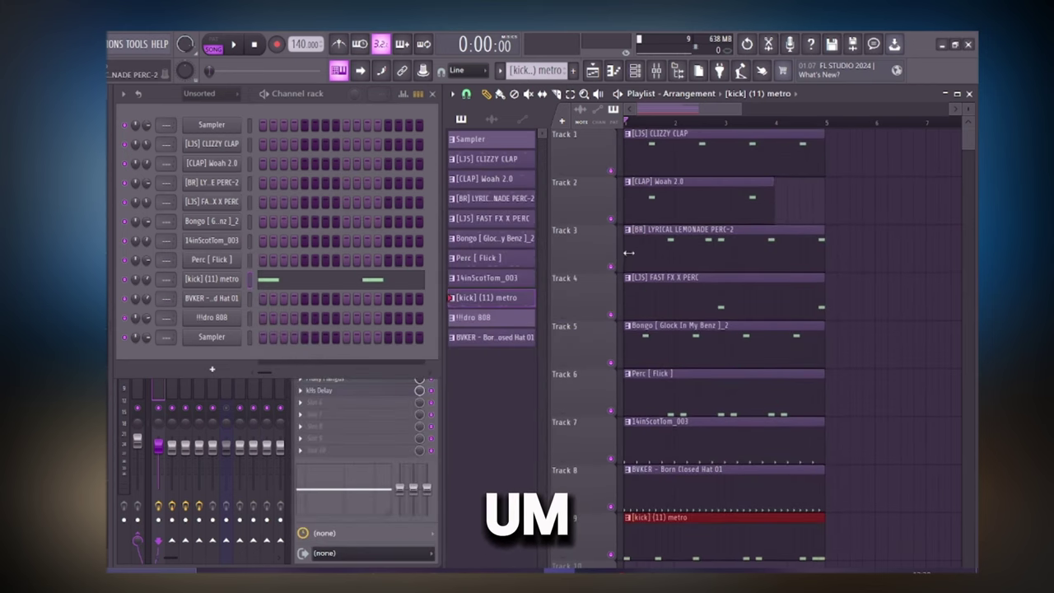
Isolate the kick by muting the other drum tracks, play its notes in the [kick] (11) metro piano roll, and close it.
left_click(610, 218, "ctrl")
scroll(644, 184, "down", 5)
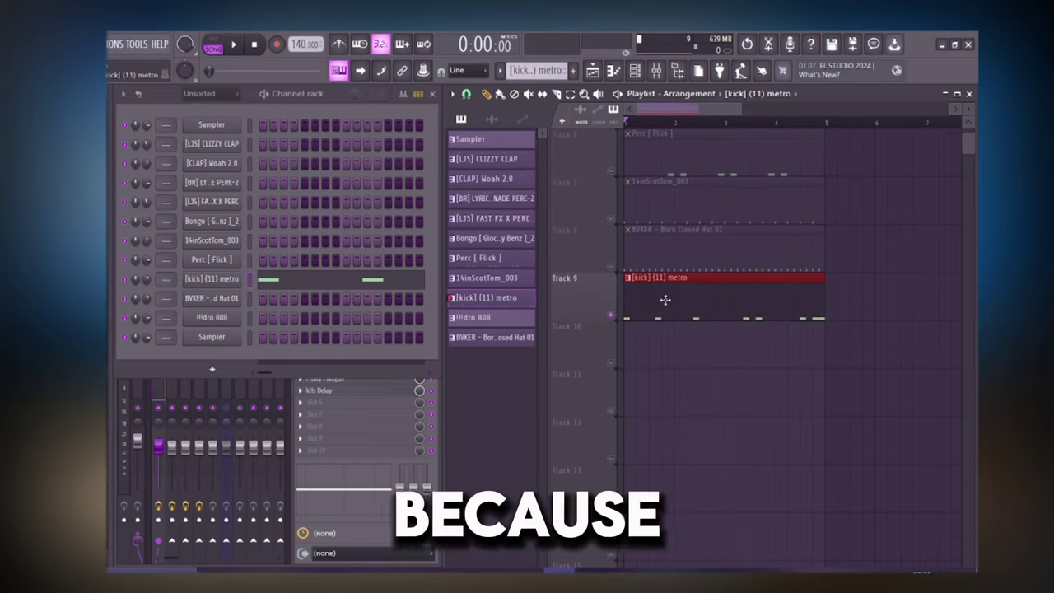
double_click(689, 280)
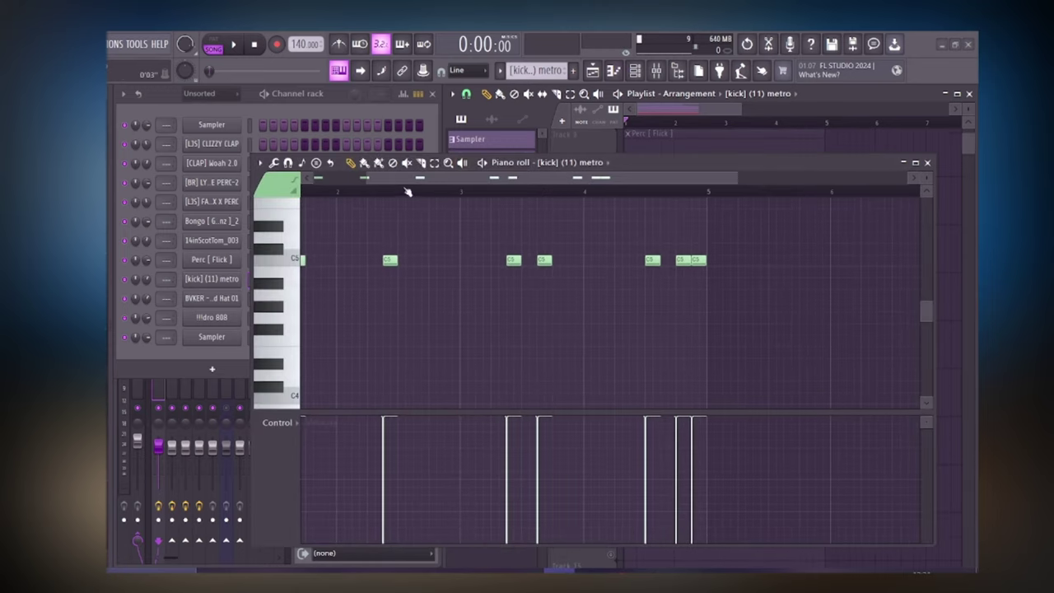
key("space")
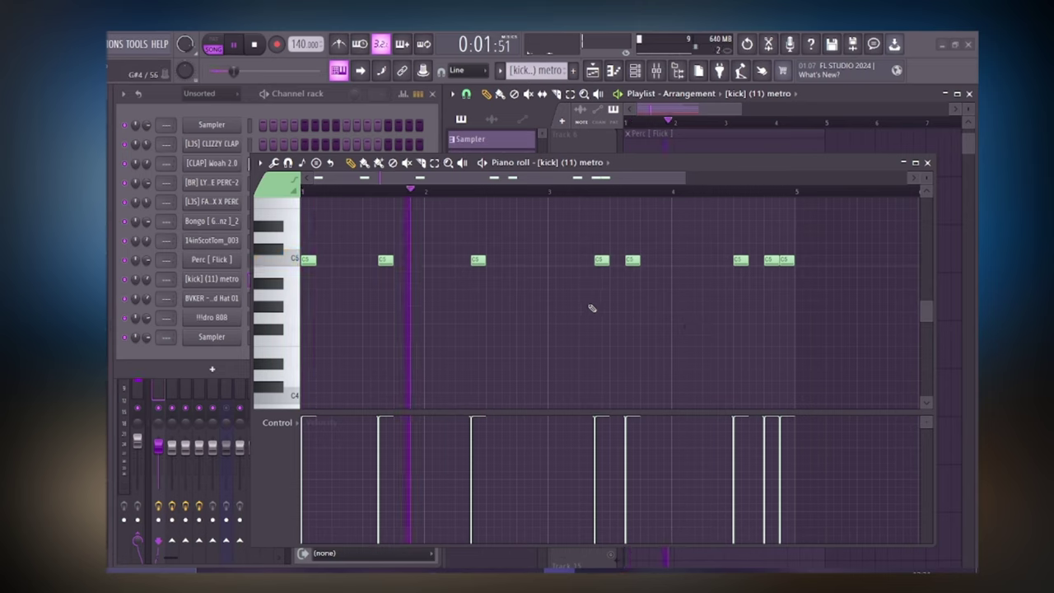
scroll(626, 305, "up", 2)
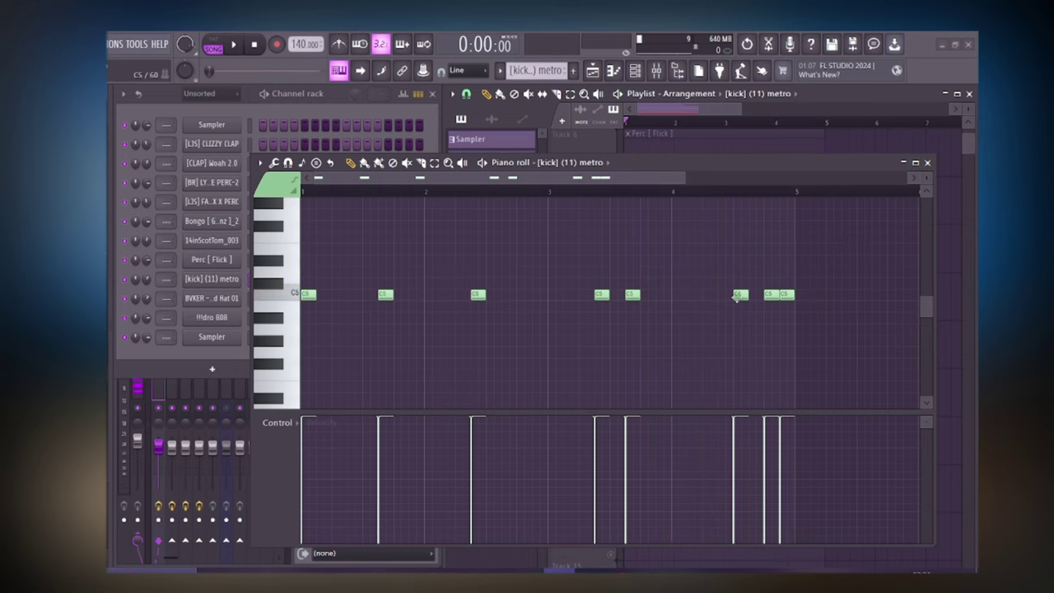
left_click(929, 162)
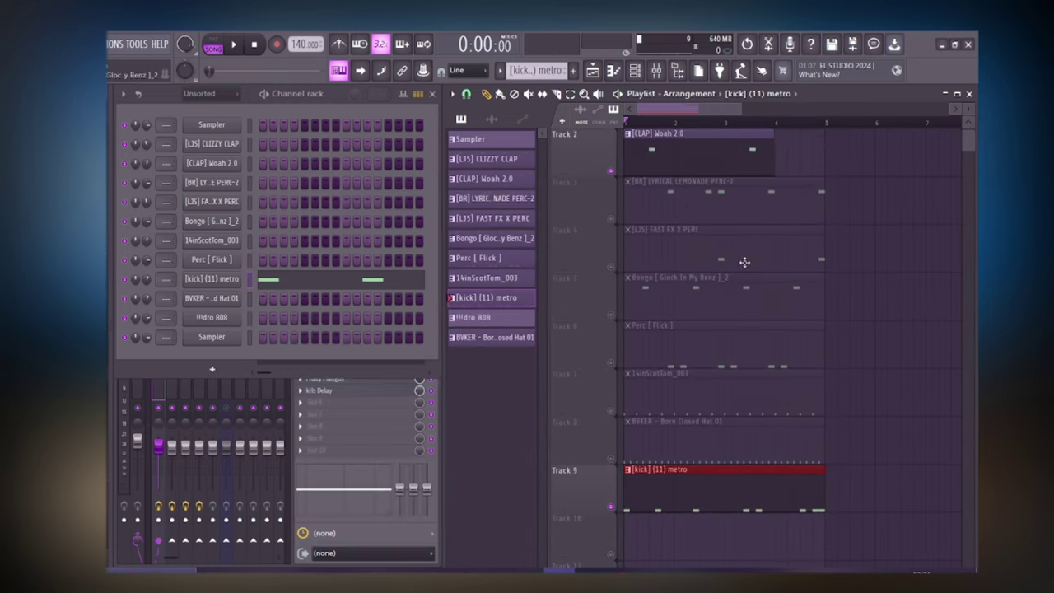
Unmute Tracks 3 to 8 so the percussion, tom and hat patterns sound with the kick again.
left_click(611, 219)
left_click(610, 266)
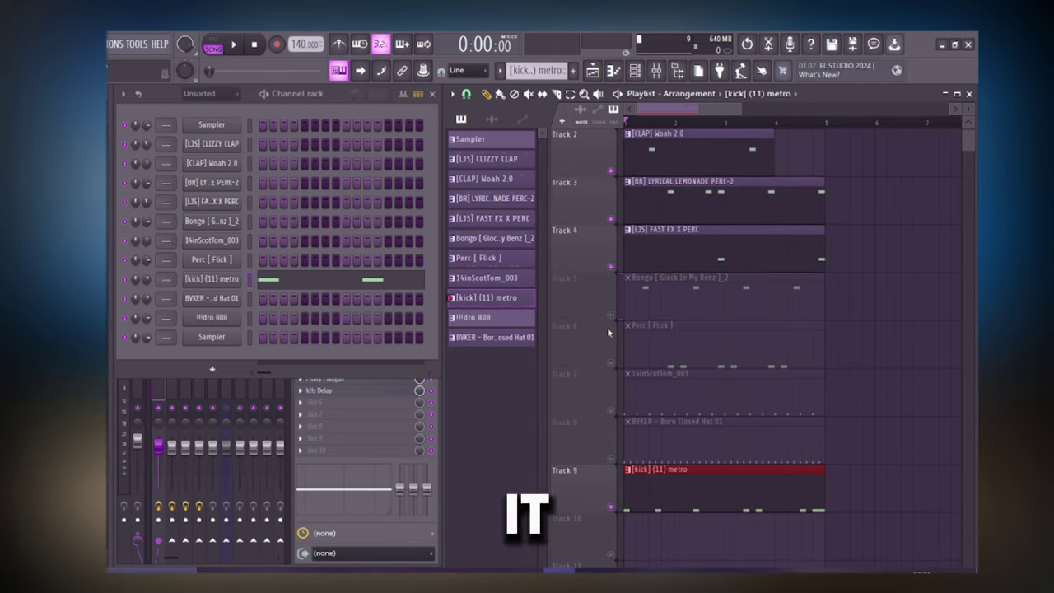
left_click(610, 314)
left_click(610, 362)
left_click(610, 410)
left_click(610, 458)
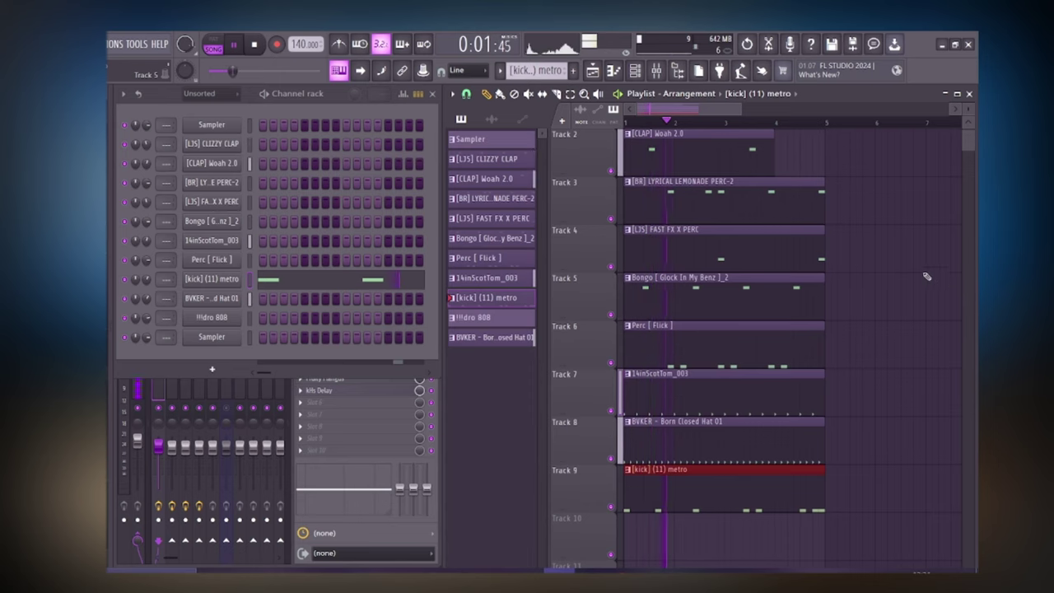
Play back the complete drum arrangement from bar 1, reviewing the patterns on all nine tracks, and stop playback.
scroll(866, 227, "up", 1)
scroll(867, 227, "down", 2)
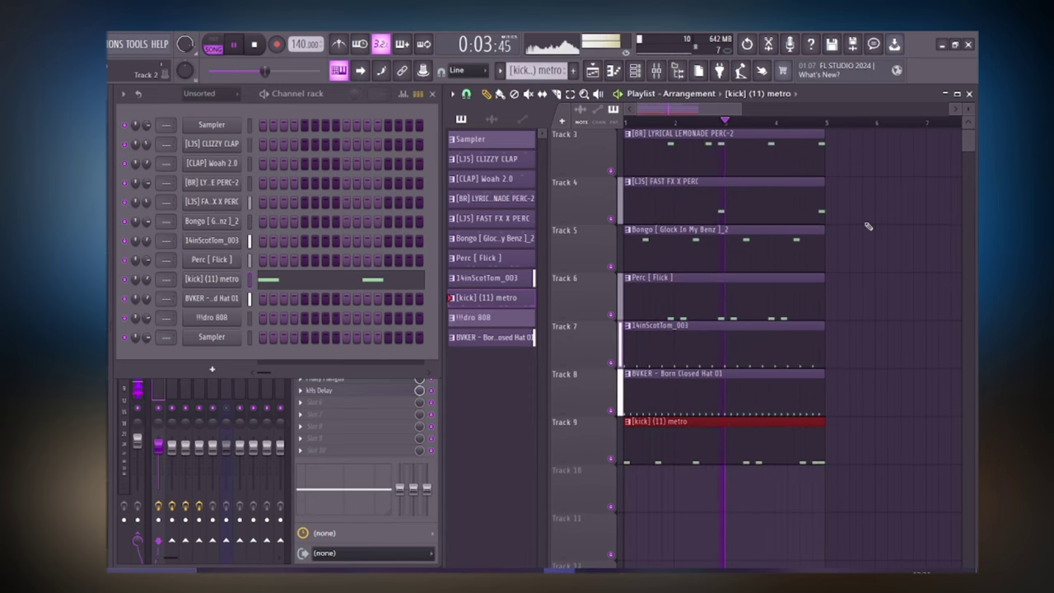
scroll(868, 226, "up", 2)
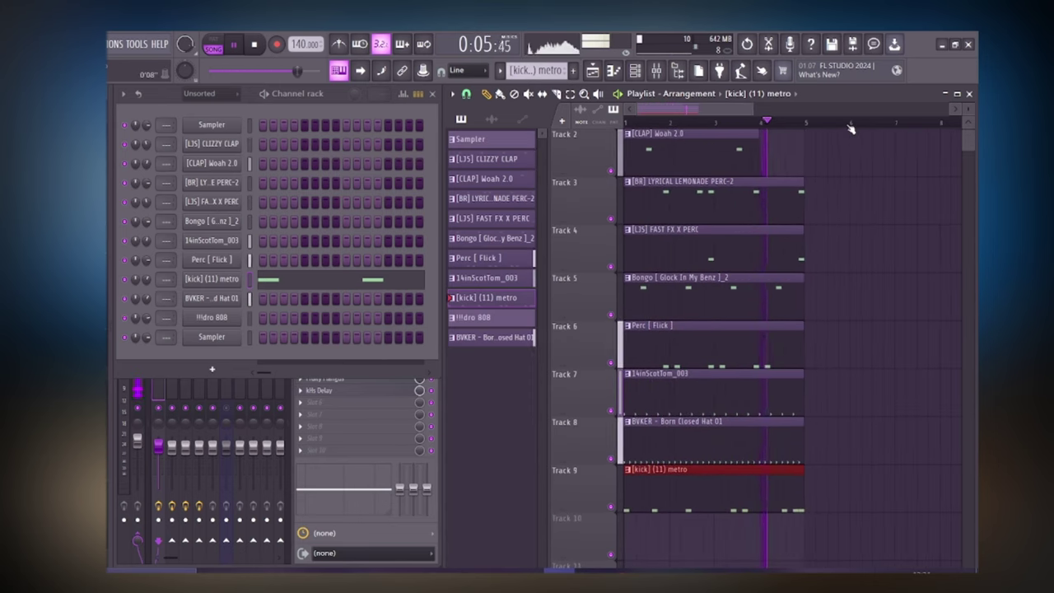
scroll(865, 222, "down", 1)
key("space")
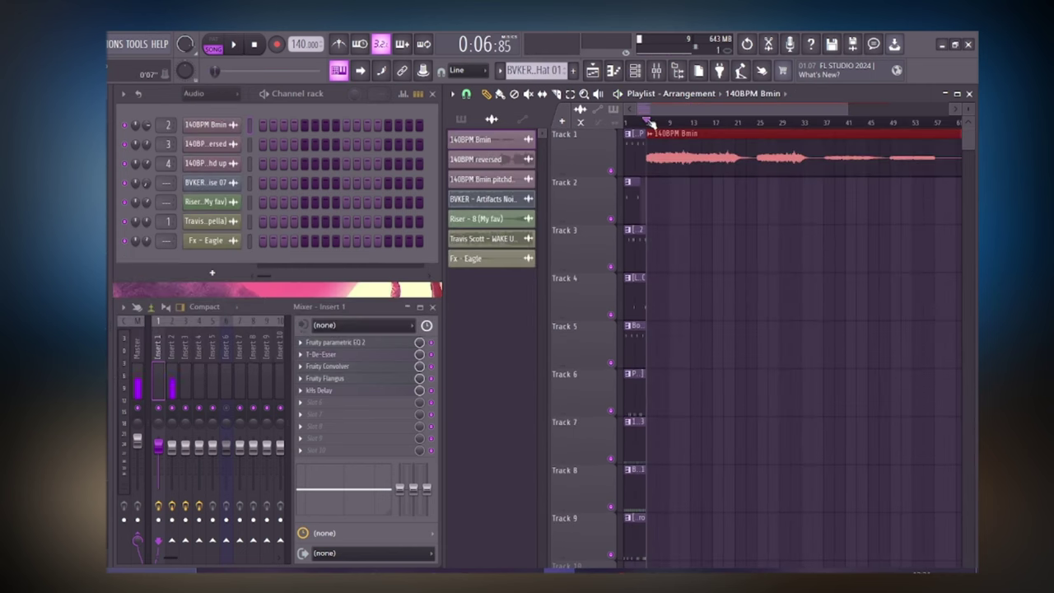
Play the arrangement around bar 5, where the 140BPM Bmin sample starts on Track 1, and check the drum tracks.
key("space")
scroll(663, 122, "down", 3)
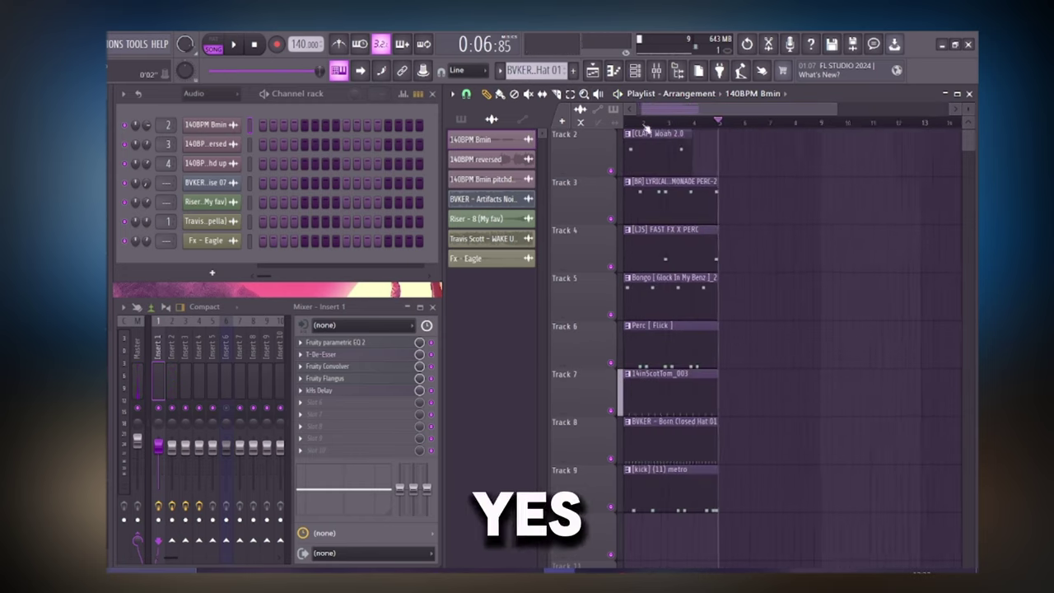
scroll(647, 132, "up", 3)
scroll(664, 146, "down", 2)
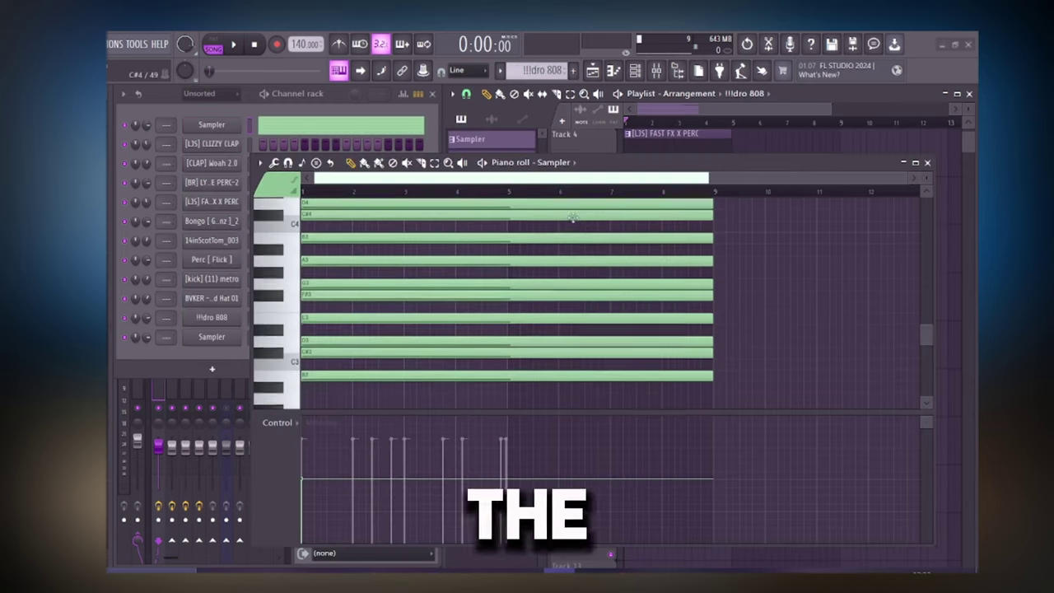
Enlarge the note area of the !!!dro 808 pattern's Sampler piano roll and examine the long scale-guide notes across all octaves.
scroll(577, 234, "up", 1)
left_click(561, 165)
left_click(565, 165)
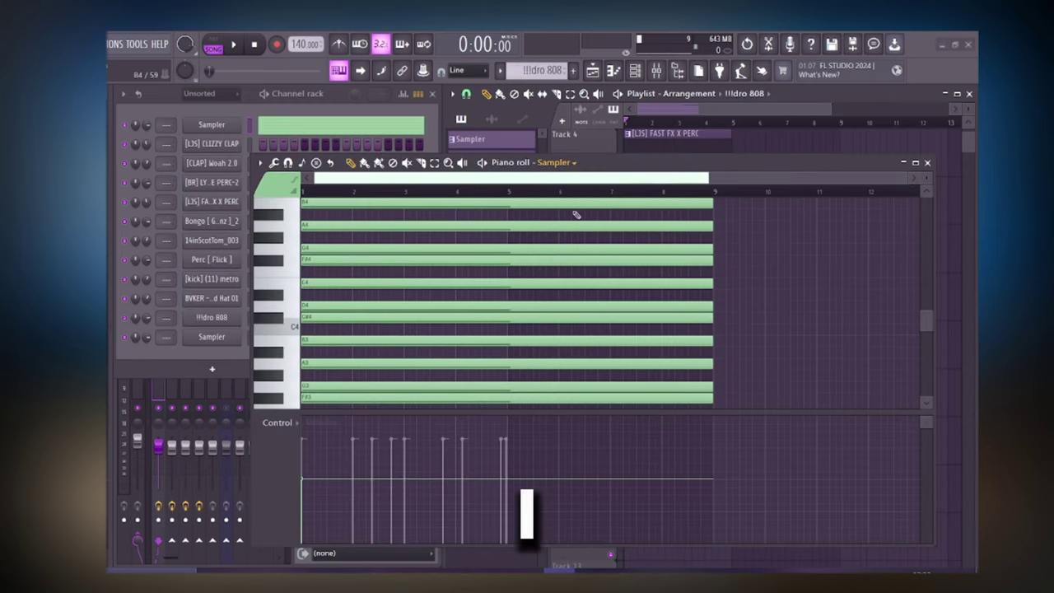
scroll(486, 247, "up", 6)
scroll(477, 250, "up", 5)
left_click_drag(537, 411, 537, 521)
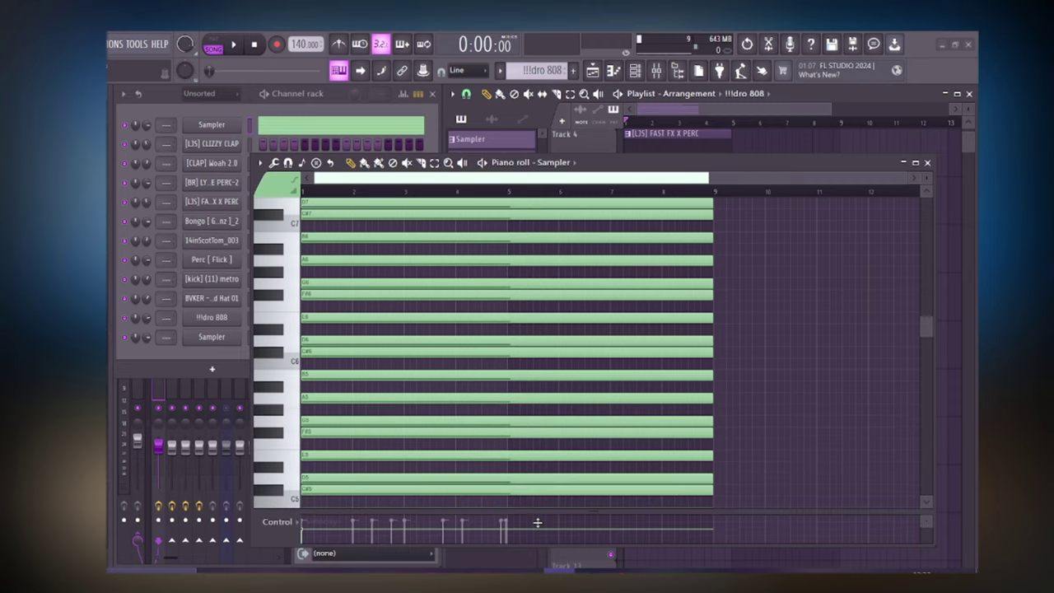
scroll(612, 363, "up", 8)
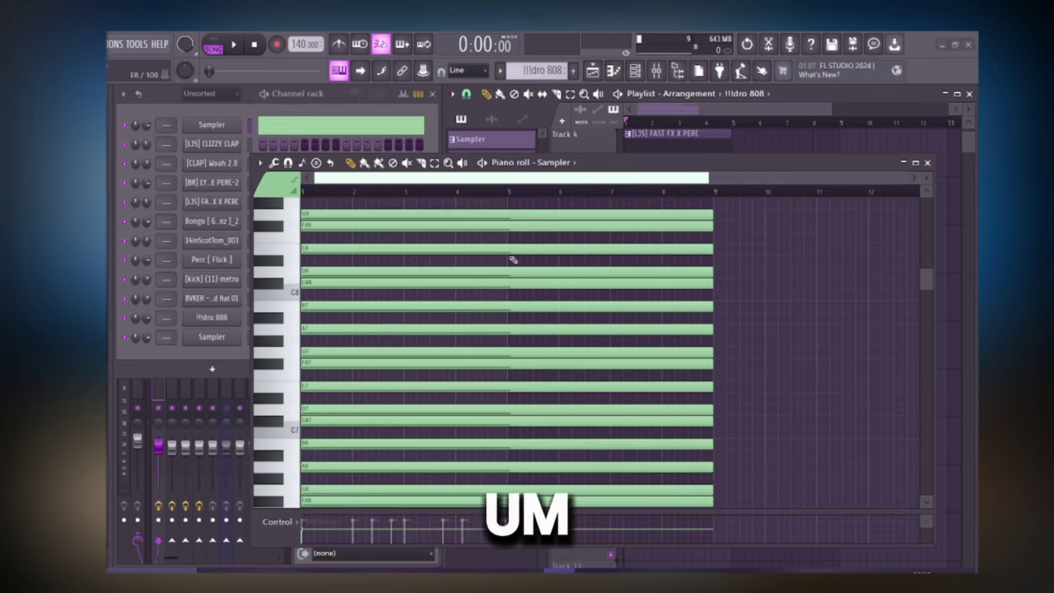
scroll(790, 284, "down", 1)
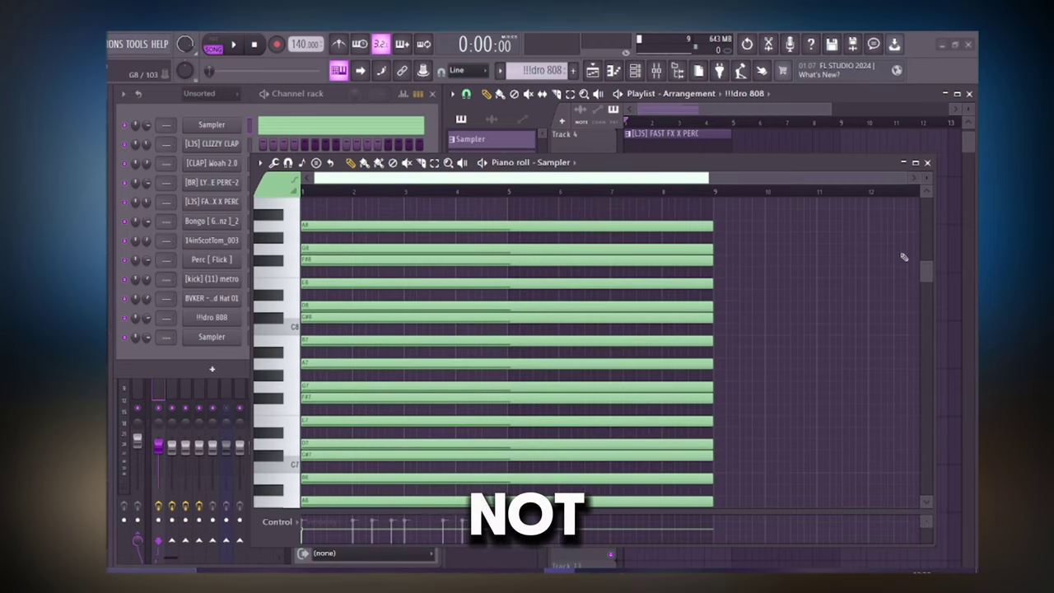
left_click_drag(924, 263, 924, 270)
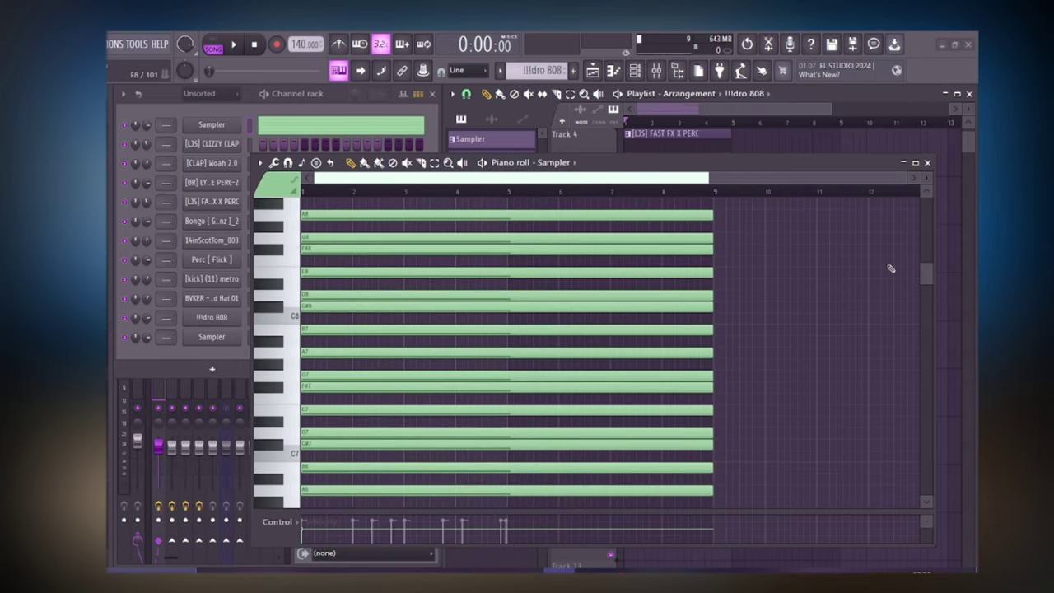
scroll(706, 305, "down", 8)
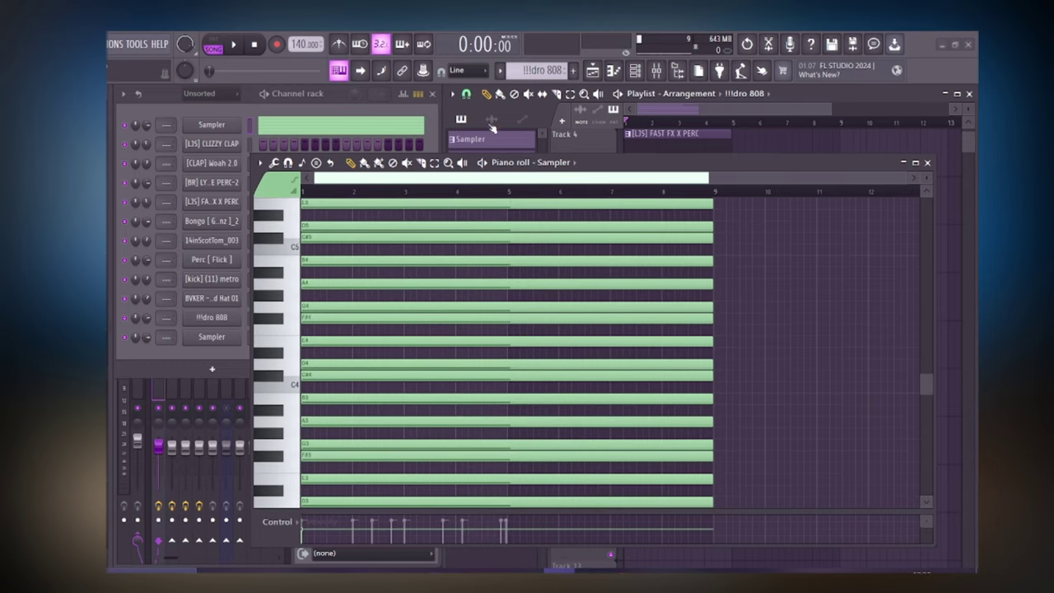
Close the Sampler piano roll, bring the pattern list back in the playlist picker and select the Sampler pattern.
left_click(492, 122)
left_click(929, 163)
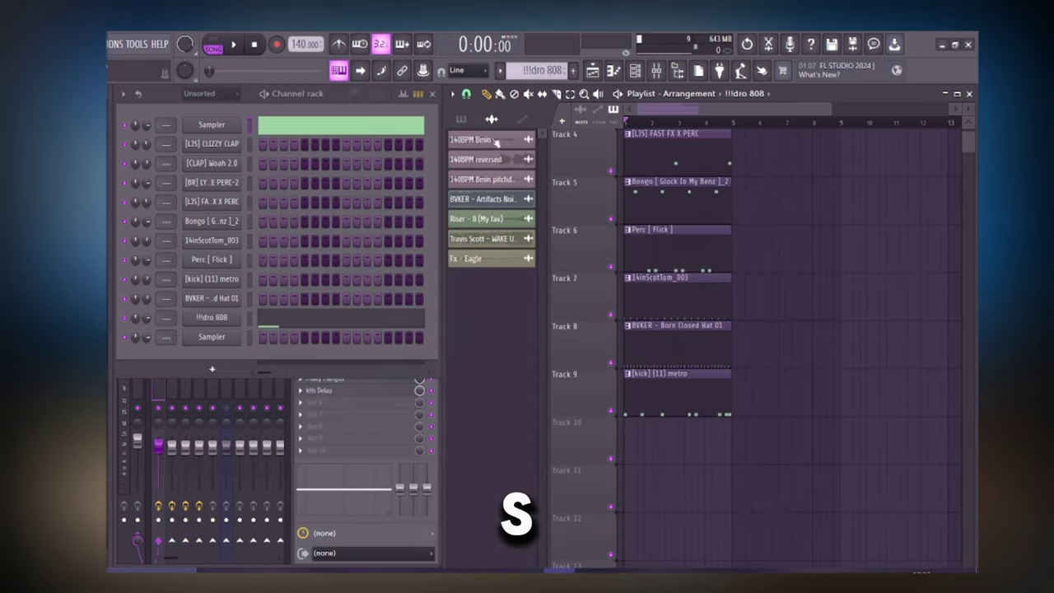
left_click(462, 121)
left_click(491, 142)
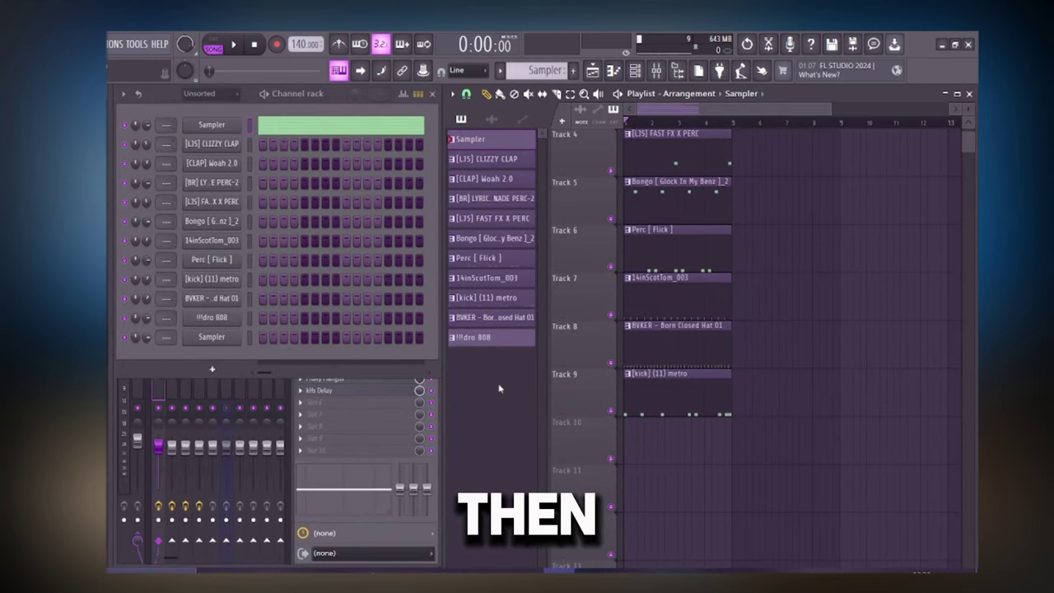
Open the !!!dro 808 pattern and switch its piano roll from the Sampler channel to the !!!dro 808 channel's notes.
double_click(502, 339)
scroll(740, 346, "down", 3)
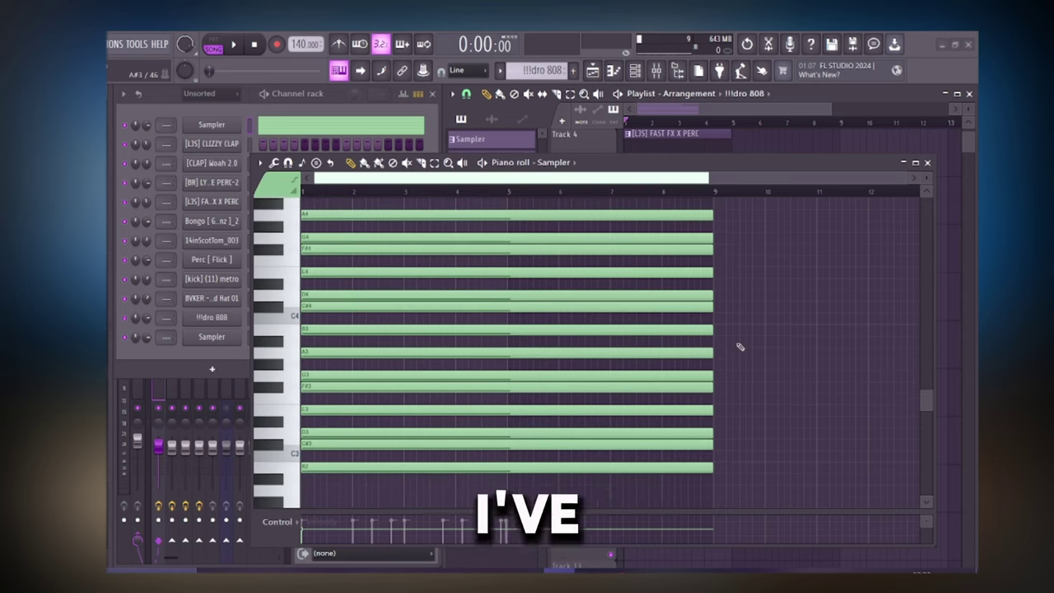
scroll(815, 333, "up", 2)
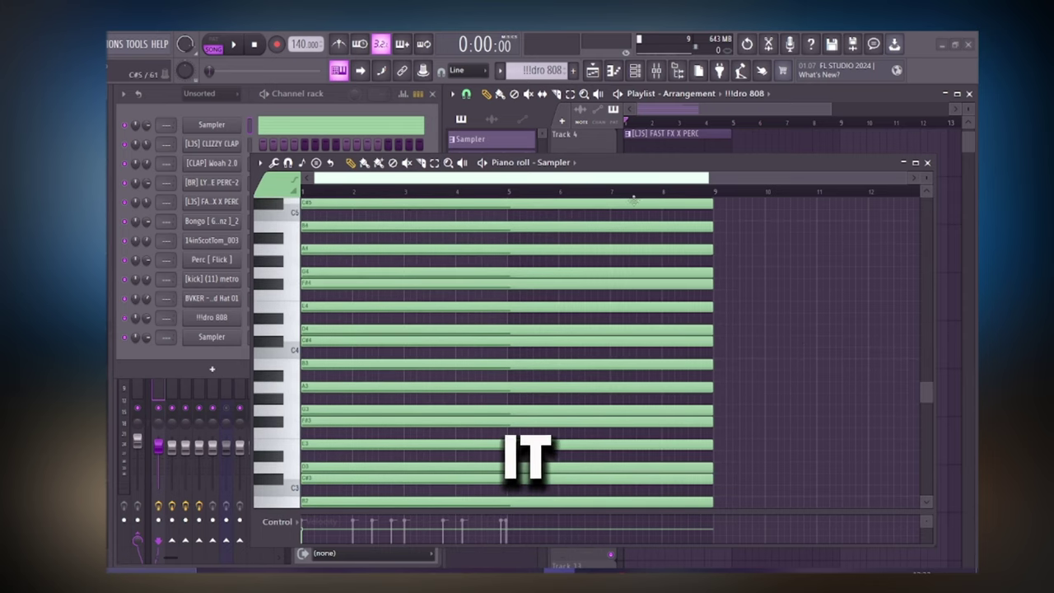
left_click(560, 164)
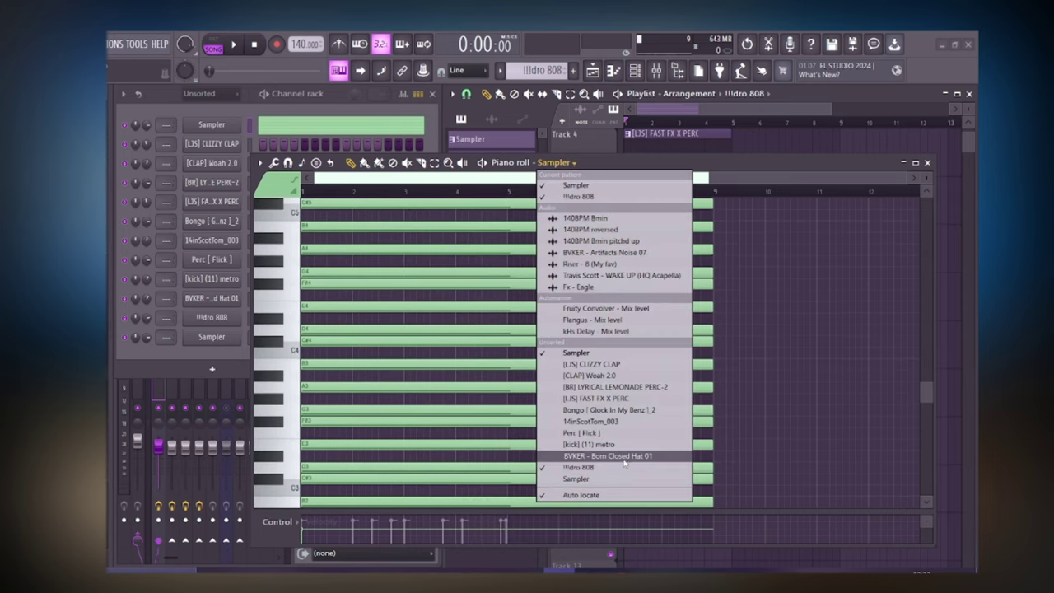
left_click(624, 471)
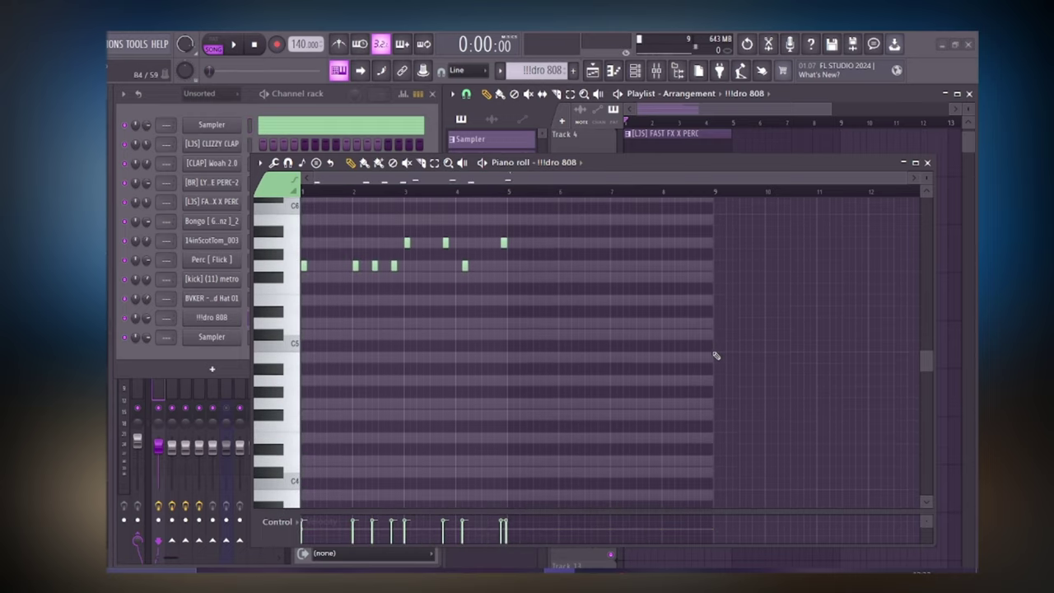
scroll(367, 193, "up", 3)
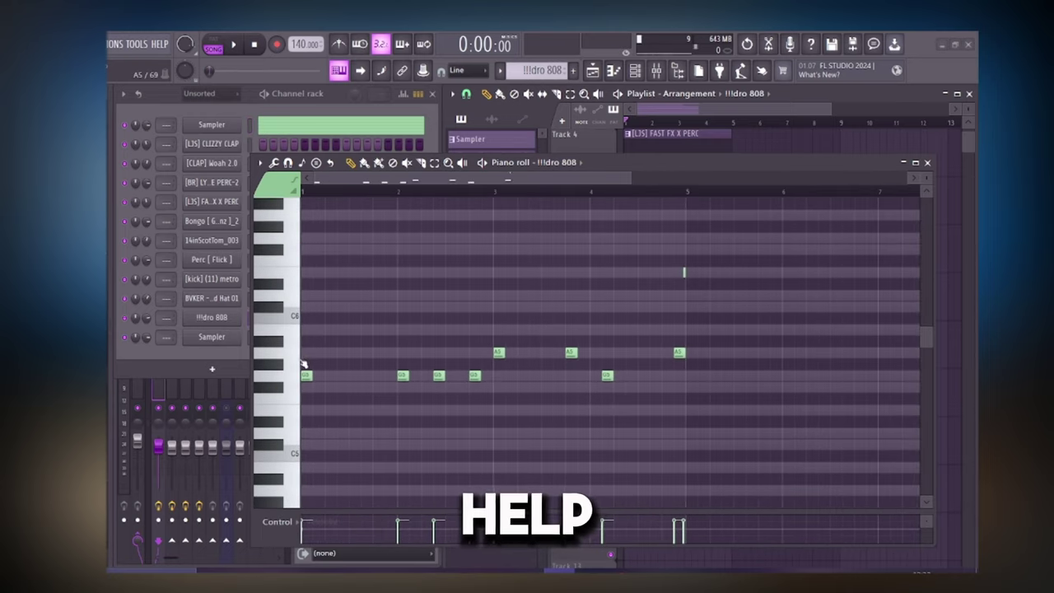
scroll(389, 355, "down", 2)
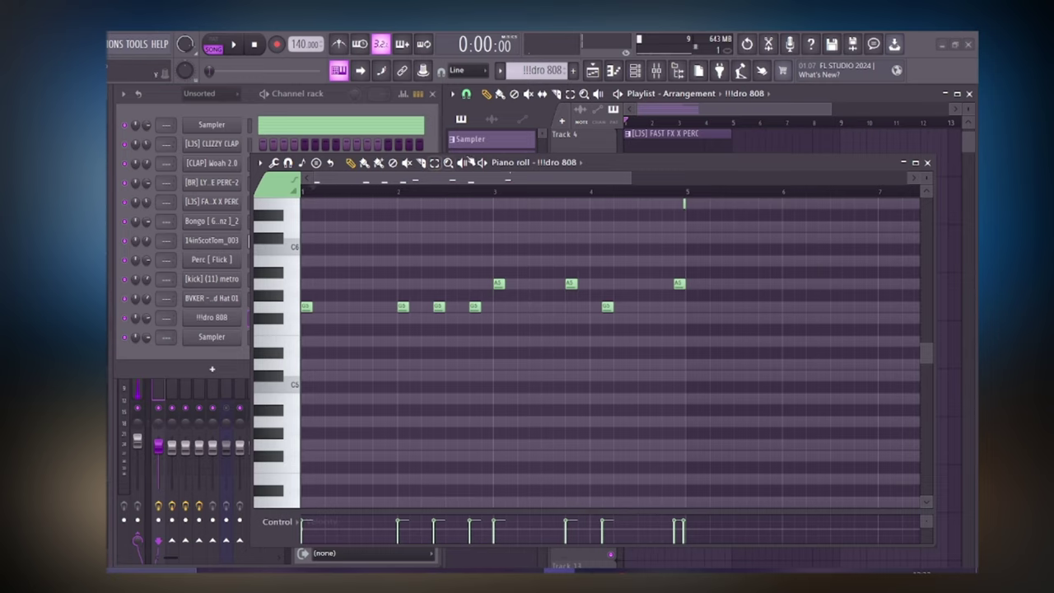
Lengthen the !!!dro 808 notes so each holds until the next one starts, and review the slide note before bar 5.
key("space")
left_click_drag(311, 306, 673, 311)
key("space")
scroll(681, 339, "up", 4)
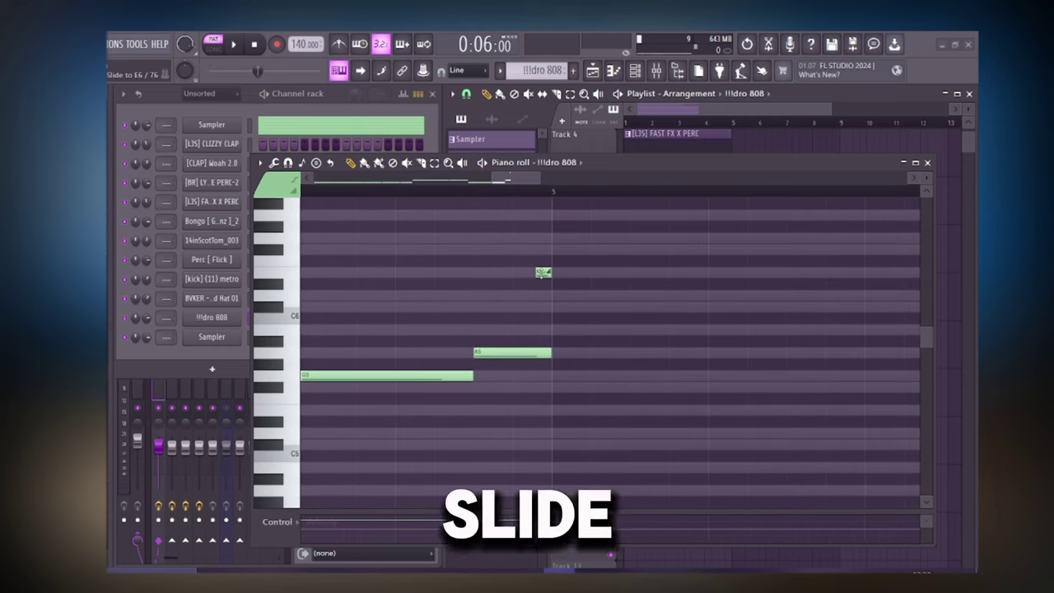
key("space")
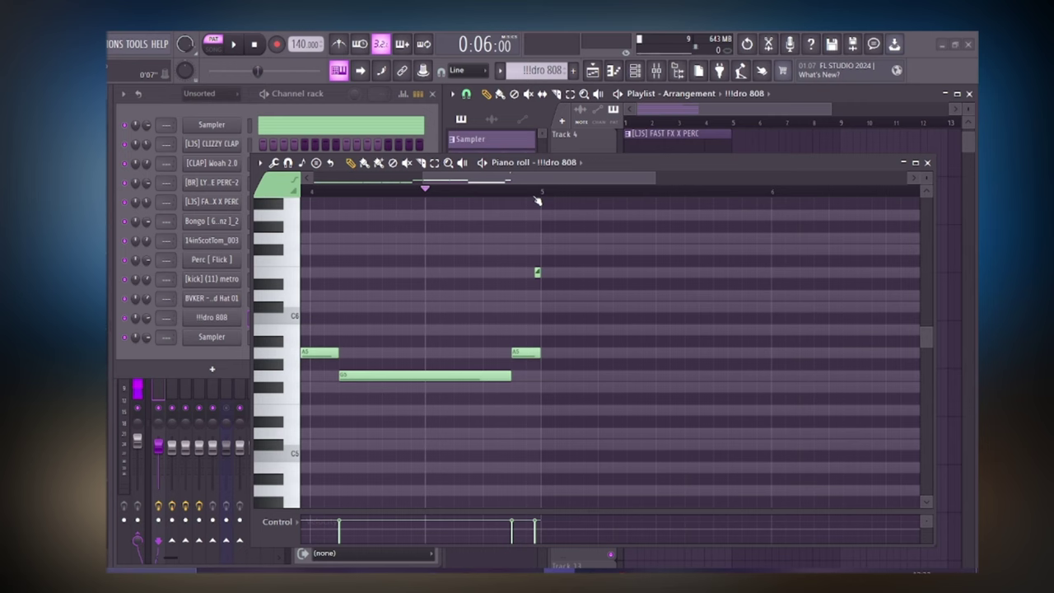
scroll(535, 200, "down", 5)
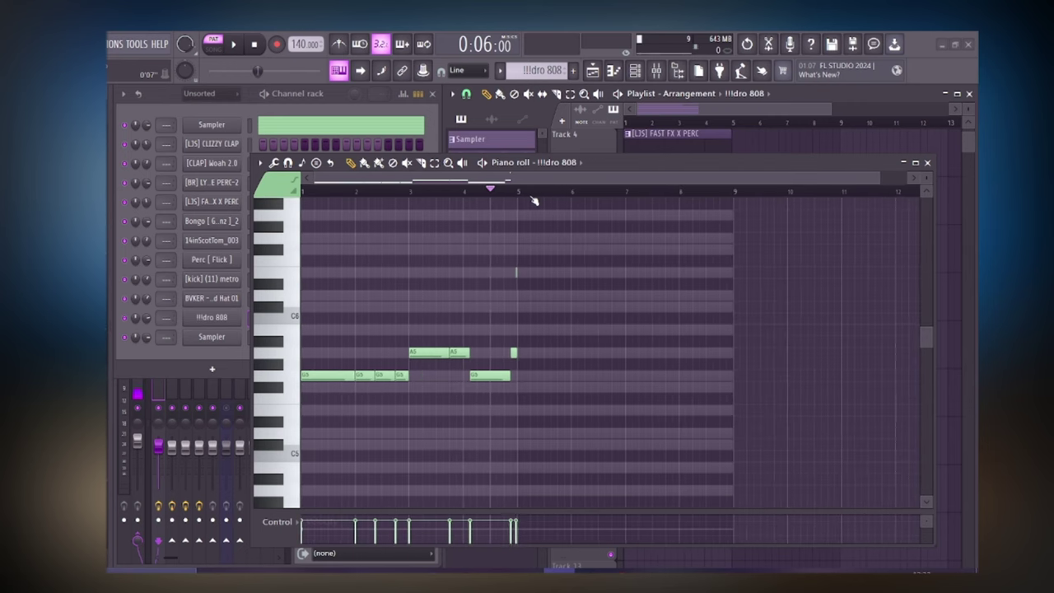
Close the piano roll, inspect the !!!dro 808 channel's sampler settings and waveform, and close the channel window.
left_click(927, 163)
left_click(212, 317)
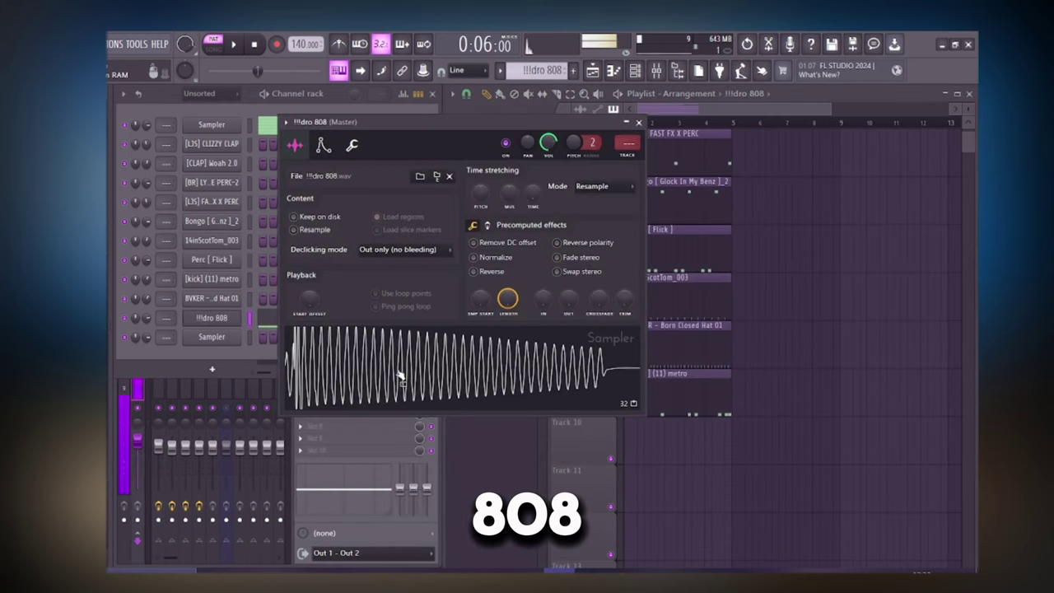
left_click(638, 122)
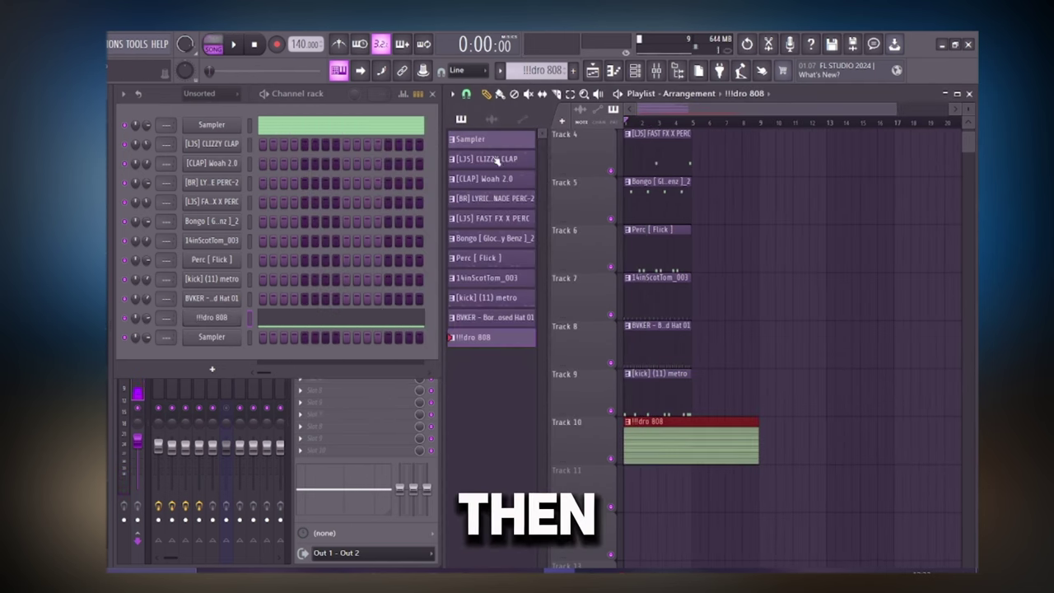
Place the !!!dro 808 pattern at the start of Track 10 and play it together with the drums.
key("space")
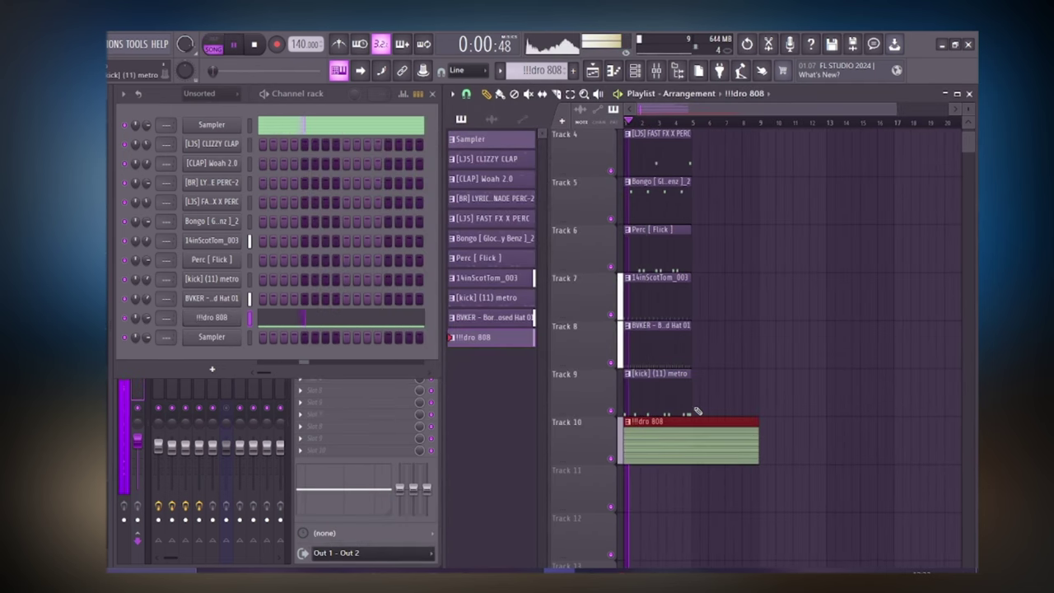
scroll(672, 368, "up", 3)
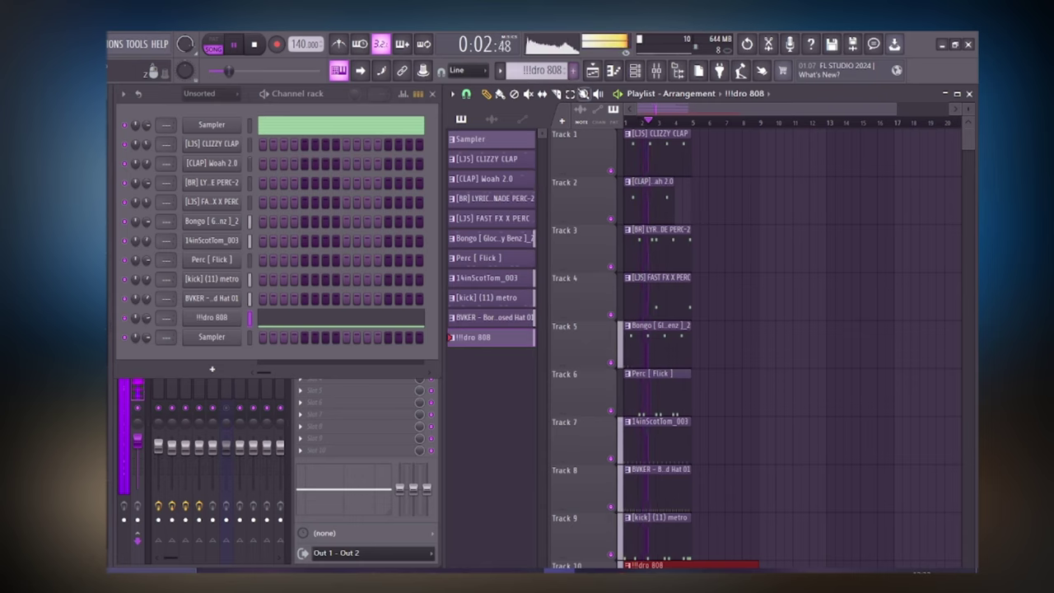
Duplicate the drum patterns on Tracks 1 to 9 at bar 5 and add a second !!!dro 808 clip at bar 5 on Track 10.
left_click_drag(623, 124, 730, 498)
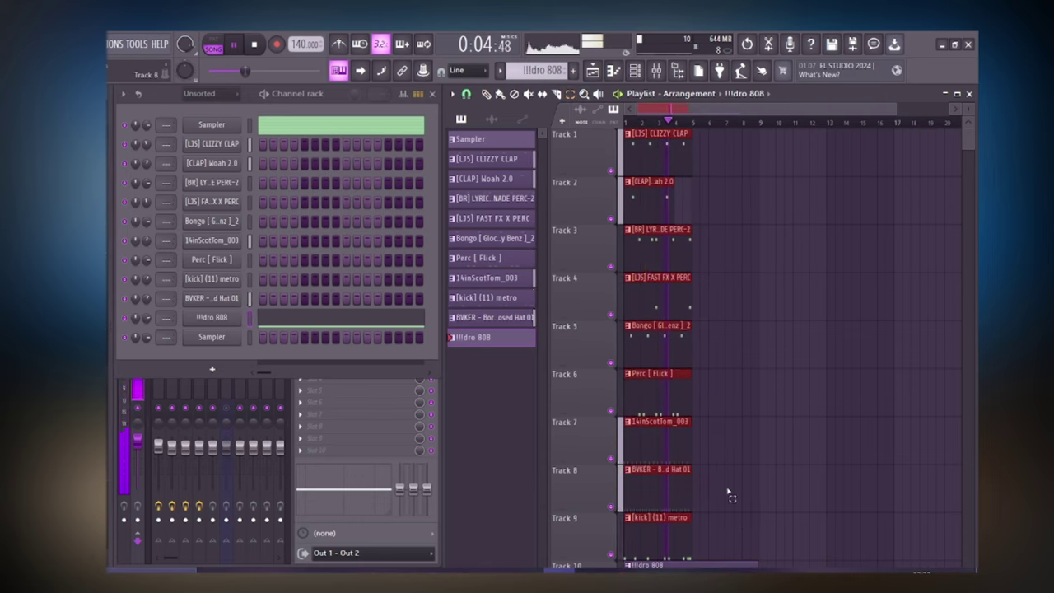
left_click(487, 94)
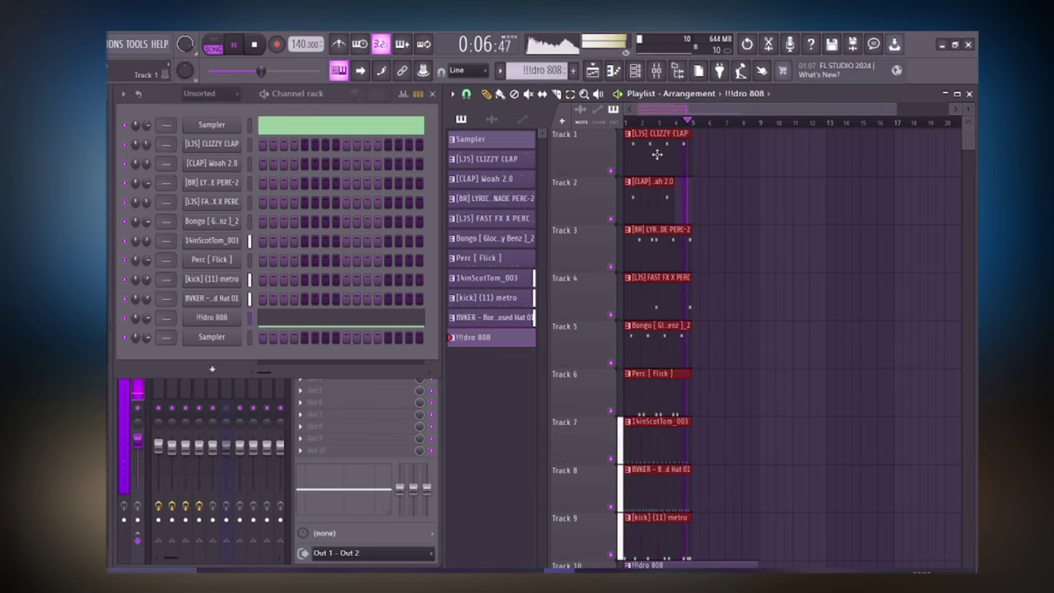
left_click_drag(654, 155, 727, 162)
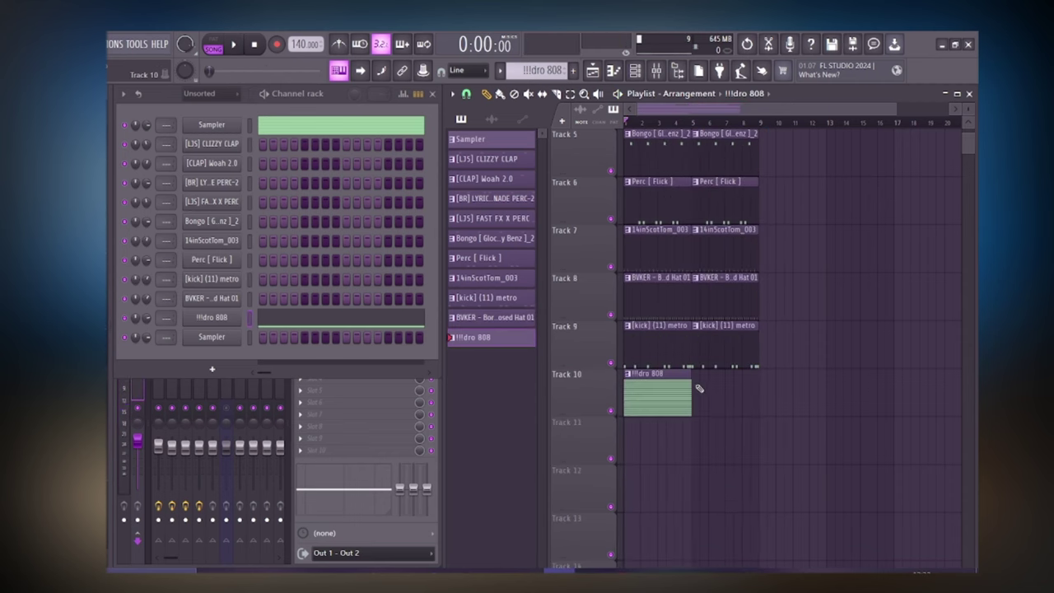
left_click(701, 388)
scroll(718, 386, "up", 5)
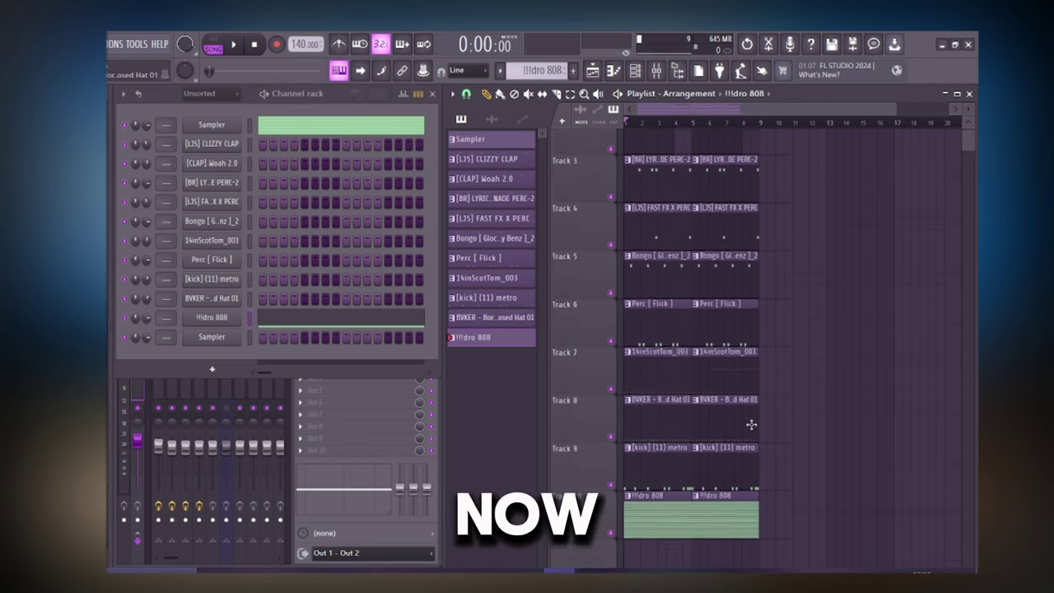
Select all the duplicated drum and 808 clips in the playlist and delete them.
scroll(719, 130, "down", 2)
scroll(719, 129, "down", 1)
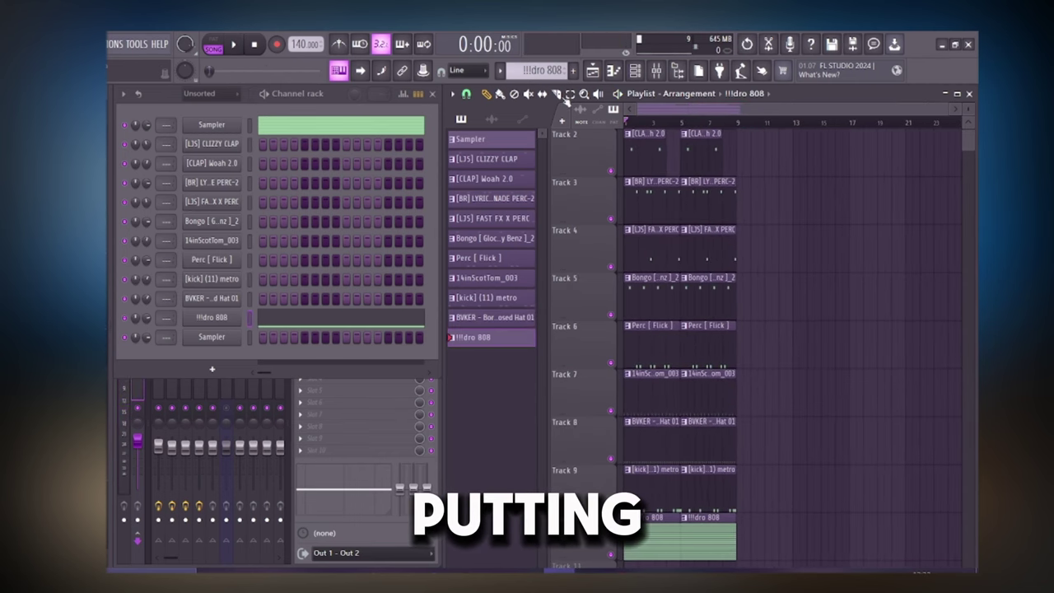
left_click(571, 96)
scroll(805, 294, "down", 5)
left_click_drag(807, 385, 624, 122)
key("Delete")
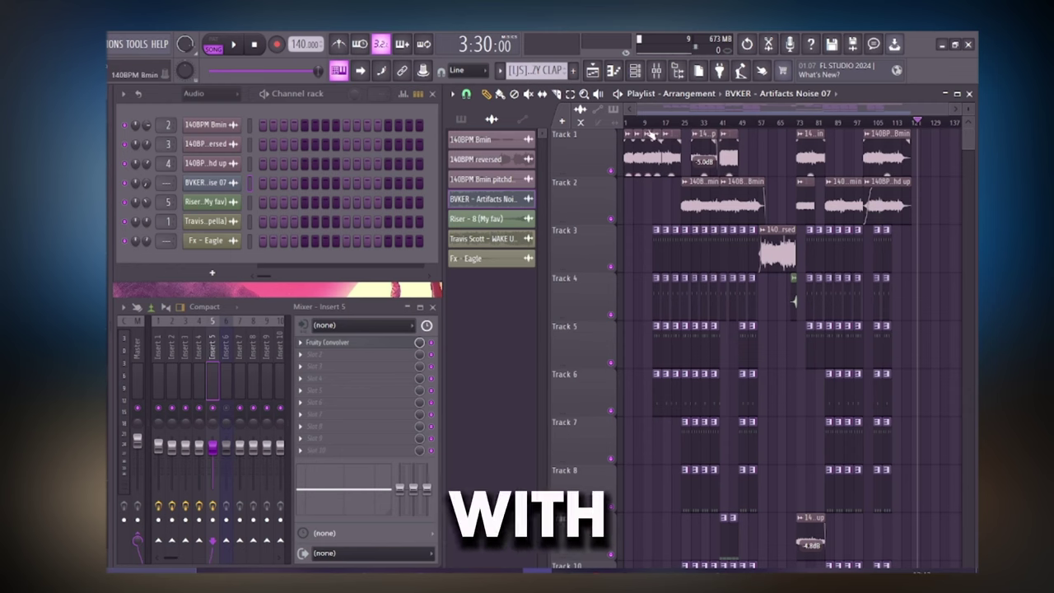
Play the opening of the full arrangement to hear the 140BPM Bmin melody on Track 1, and stop playback.
scroll(650, 133, "up", 6)
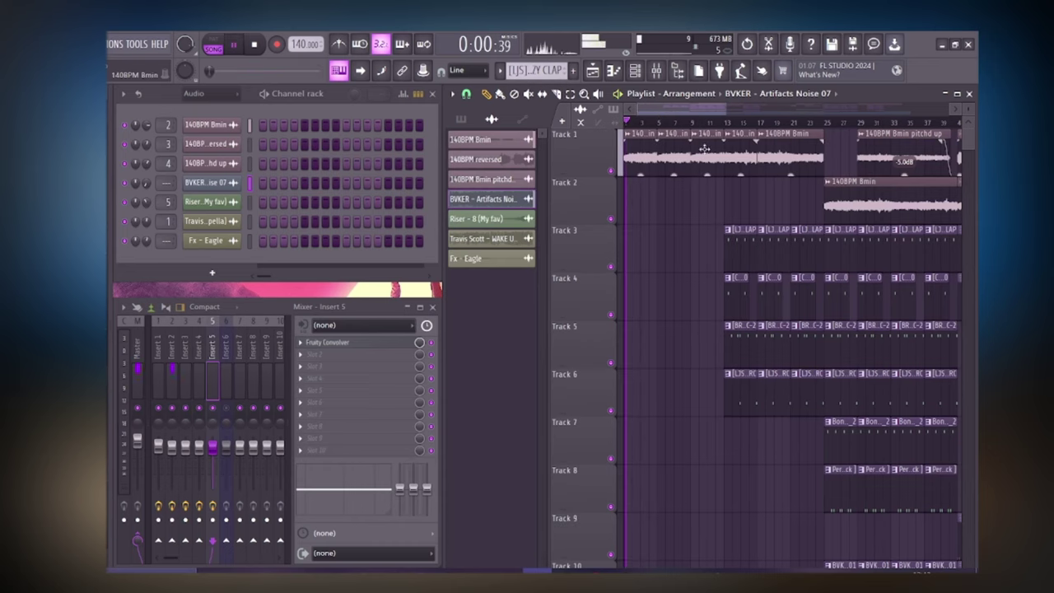
scroll(634, 121, "up", 3)
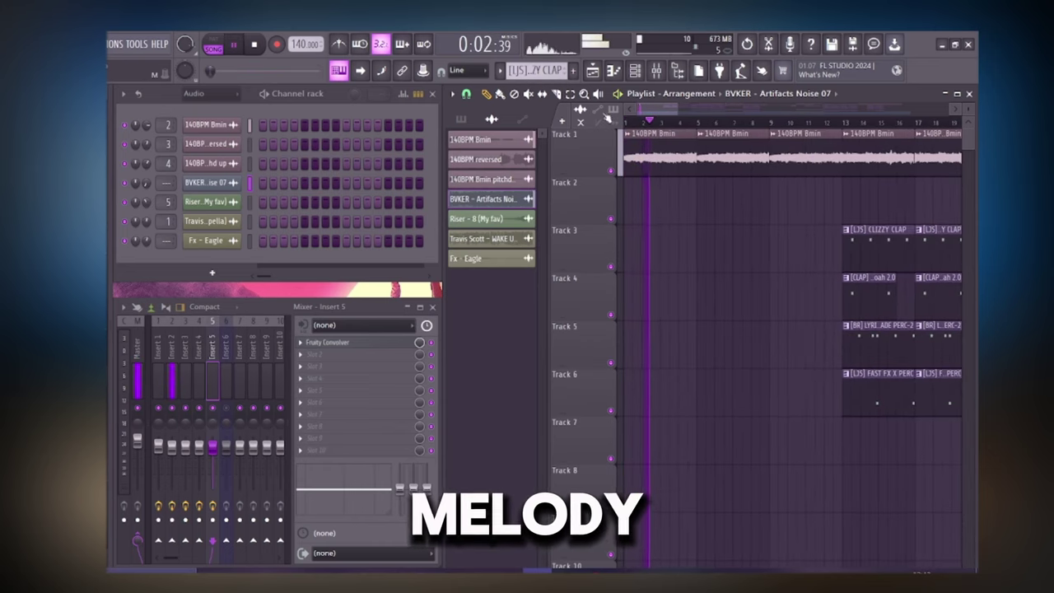
mouse_move(658, 108)
left_mouse_down()
mouse_move(669, 122)
mouse_move(657, 121)
mouse_move(675, 121)
mouse_move(644, 121)
left_mouse_up()
key("space")
Inspect the settings and waveform of the BVKER - Artifacts Noise 07 clip on Track 12, and close its channel window.
scroll(710, 200, "down", 8)
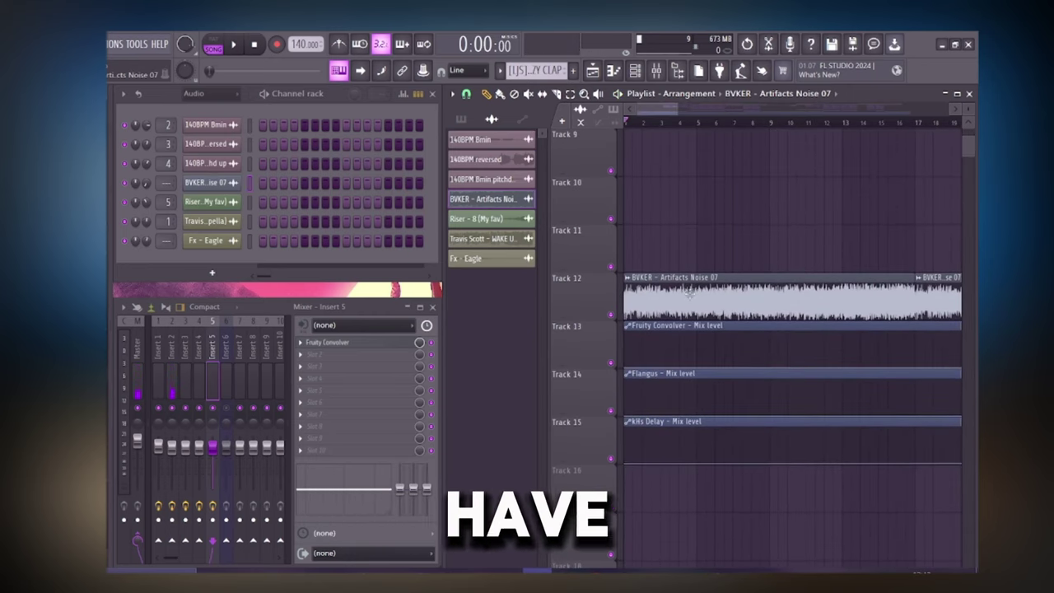
double_click(686, 294)
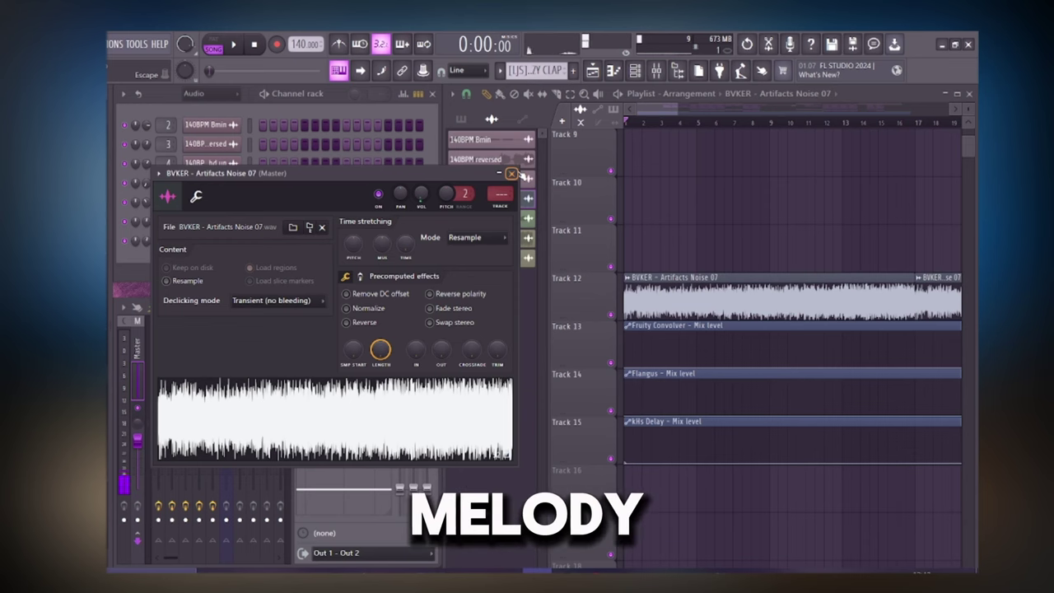
left_click(511, 174)
scroll(705, 235, "up", 8)
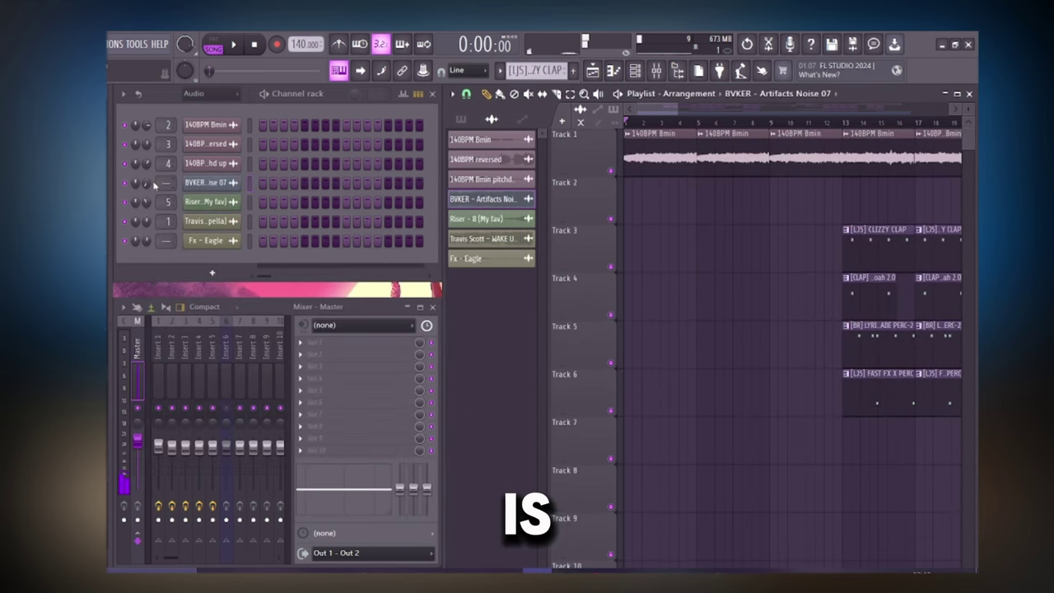
Play the arrangement into bar 13 and examine which clap and percussion patterns come in on Tracks 3 to 6.
left_click(806, 125)
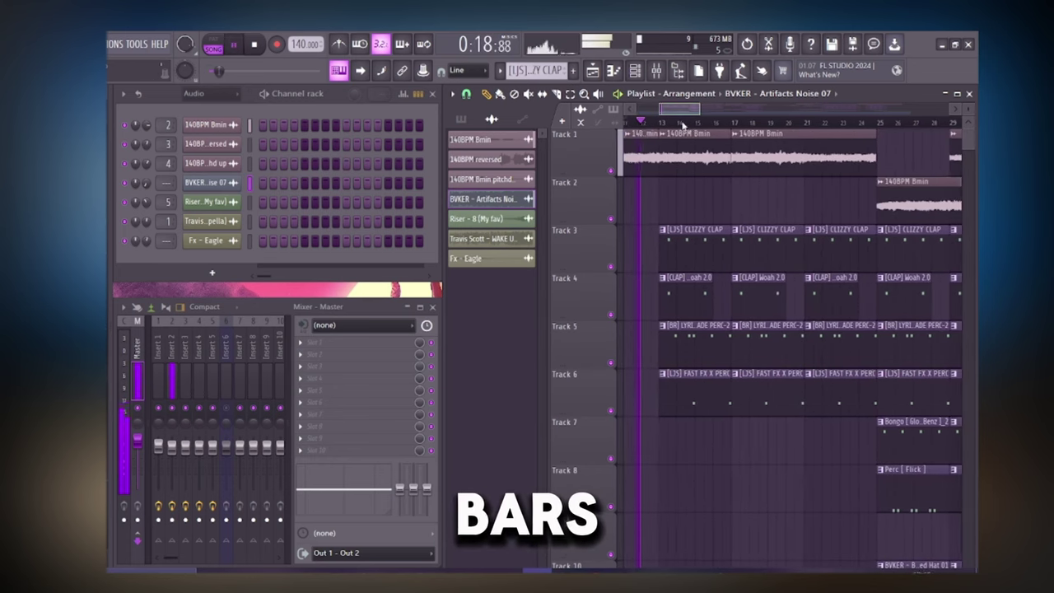
scroll(702, 273, "down", 5)
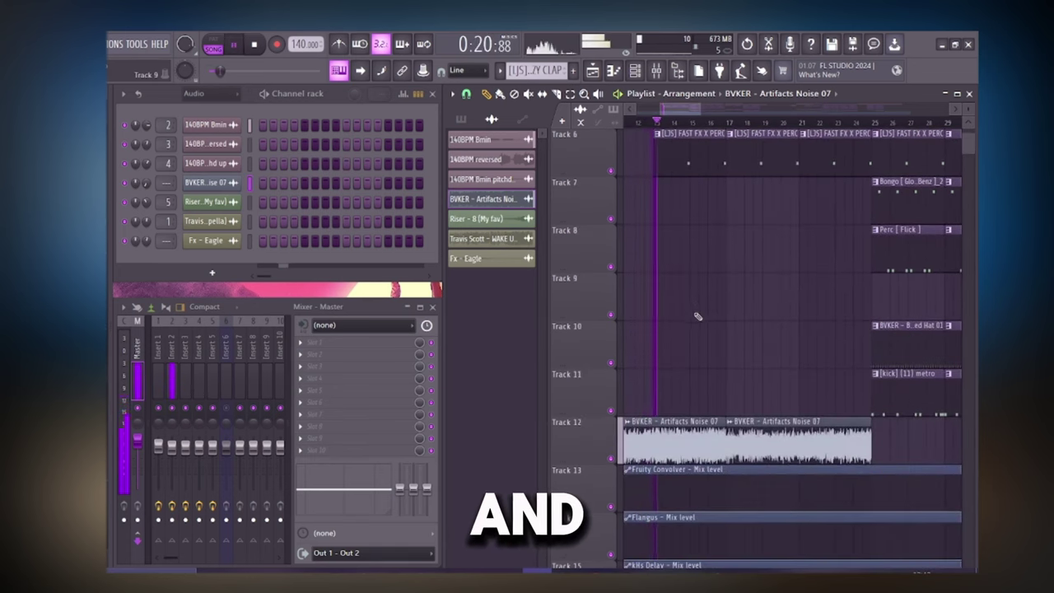
scroll(766, 311, "up", 4)
scroll(701, 408, "down", 3)
scroll(716, 395, "up", 3)
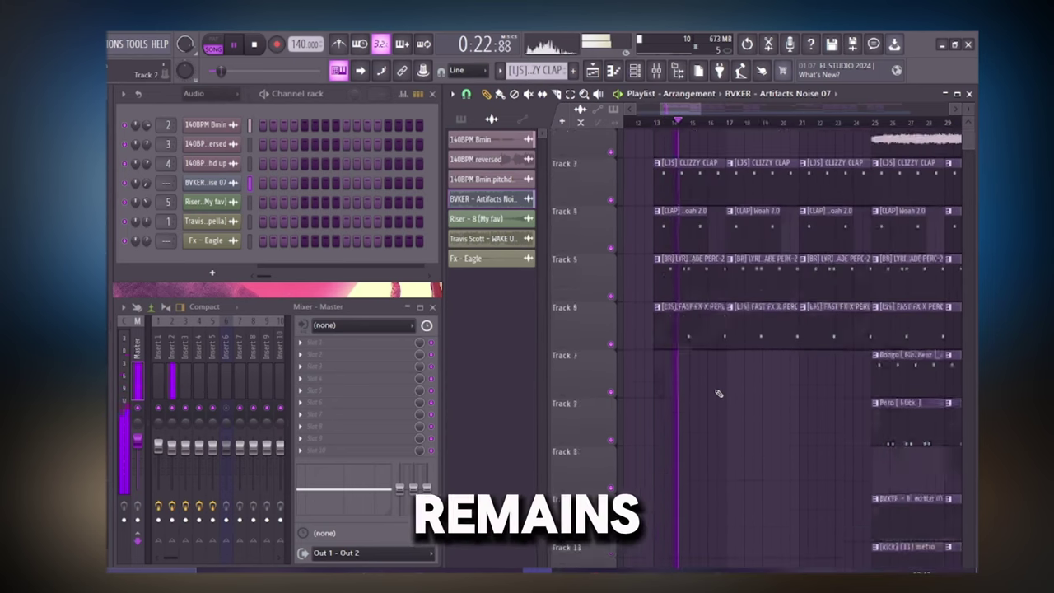
scroll(718, 394, "up", 2)
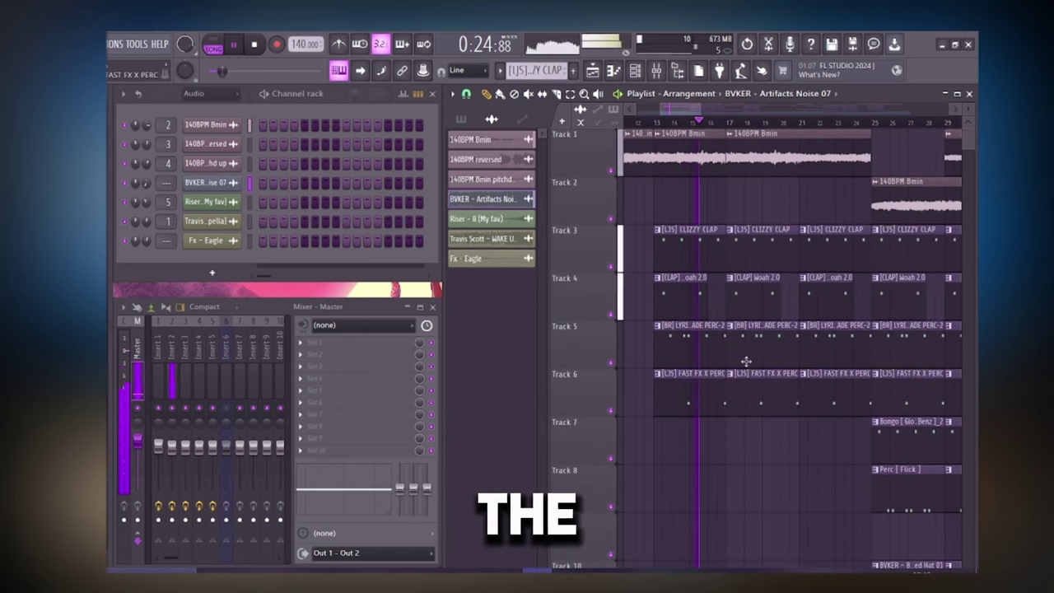
Follow playback into bar 25 and examine the melody on Track 2 and the added drum patterns on Tracks 7 to 11.
left_click_drag(675, 110, 700, 116)
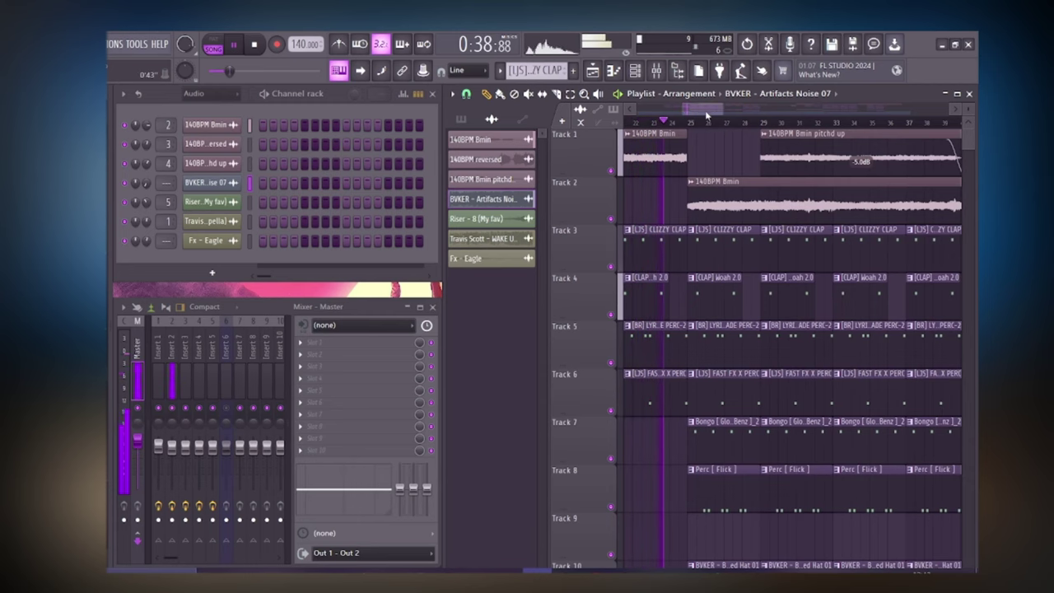
left_click_drag(706, 116, 709, 114)
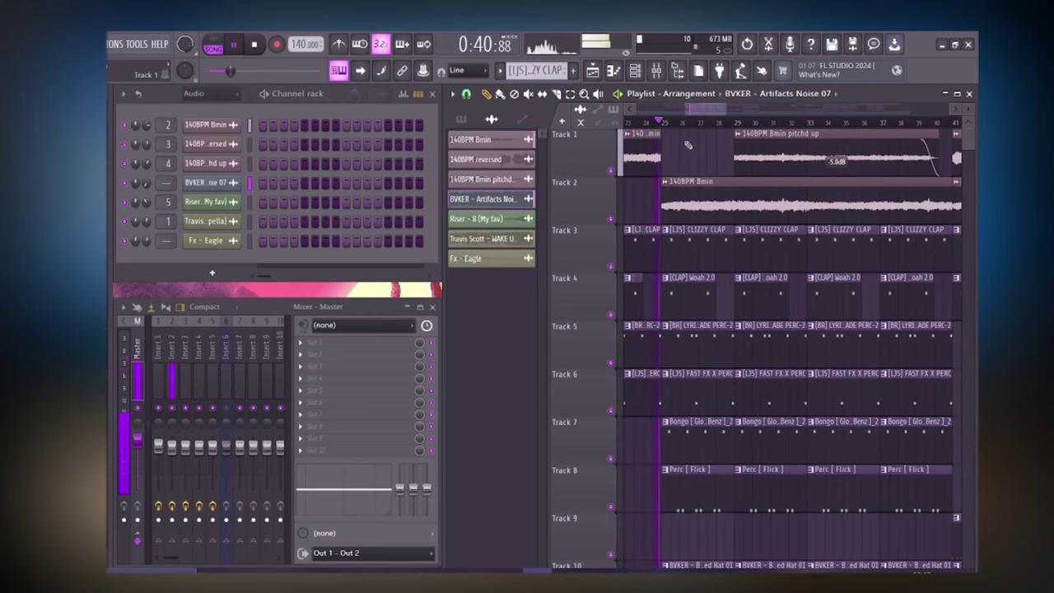
scroll(689, 146, "down", 5)
scroll(716, 214, "up", 5)
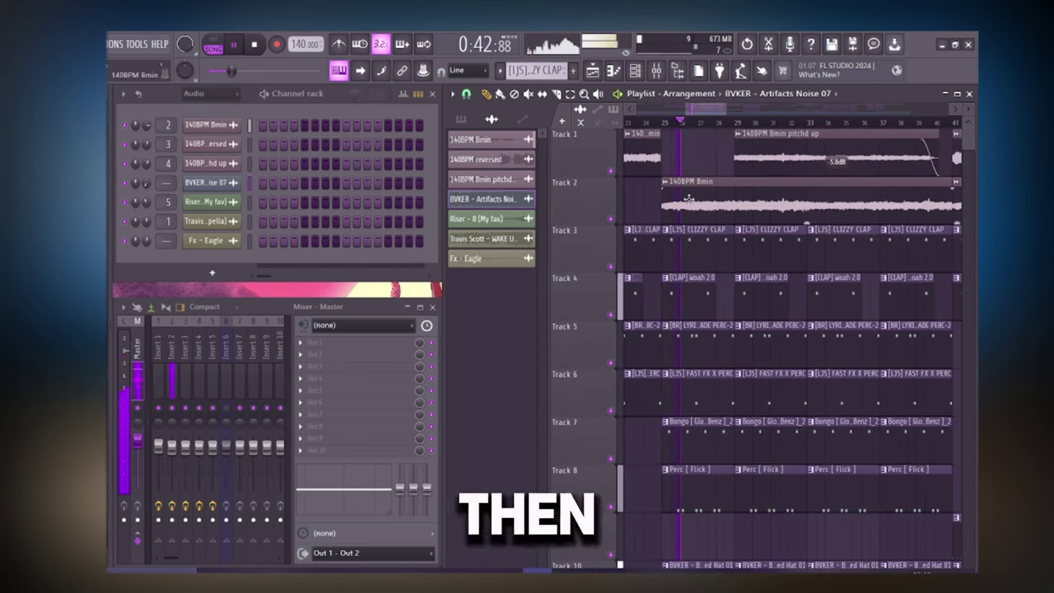
scroll(688, 199, "down", 5)
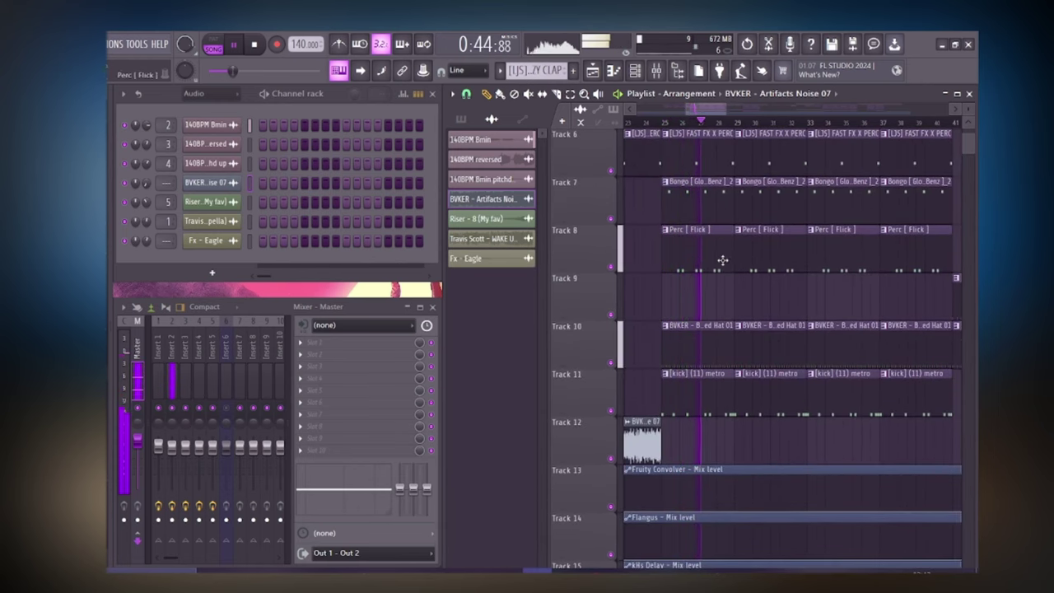
Replay the arrangement from just before bar 25 up to the pitched-up melody at bar 29.
left_click_drag(663, 124, 652, 122)
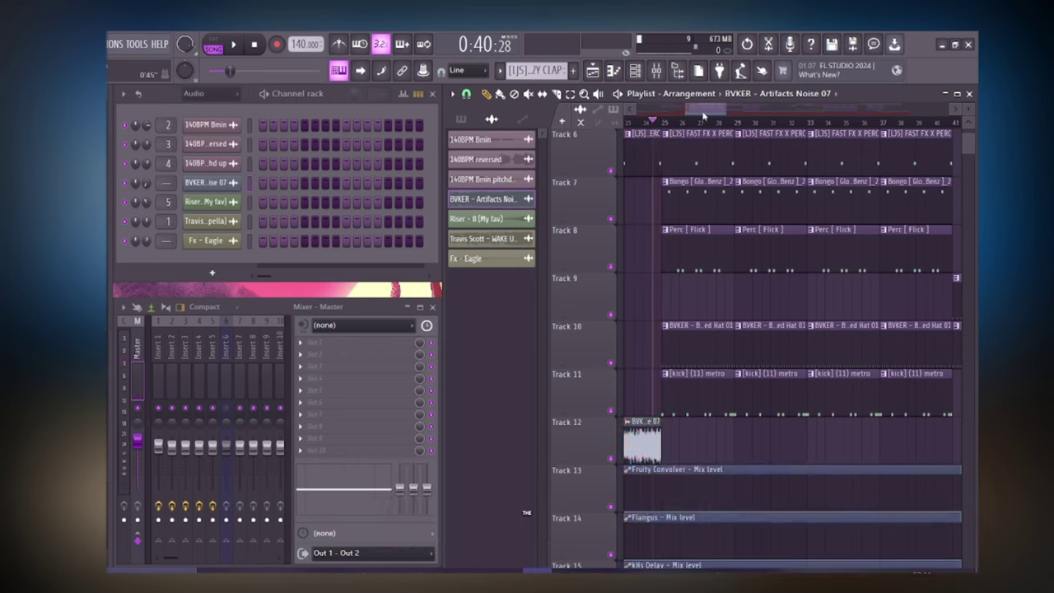
key("space")
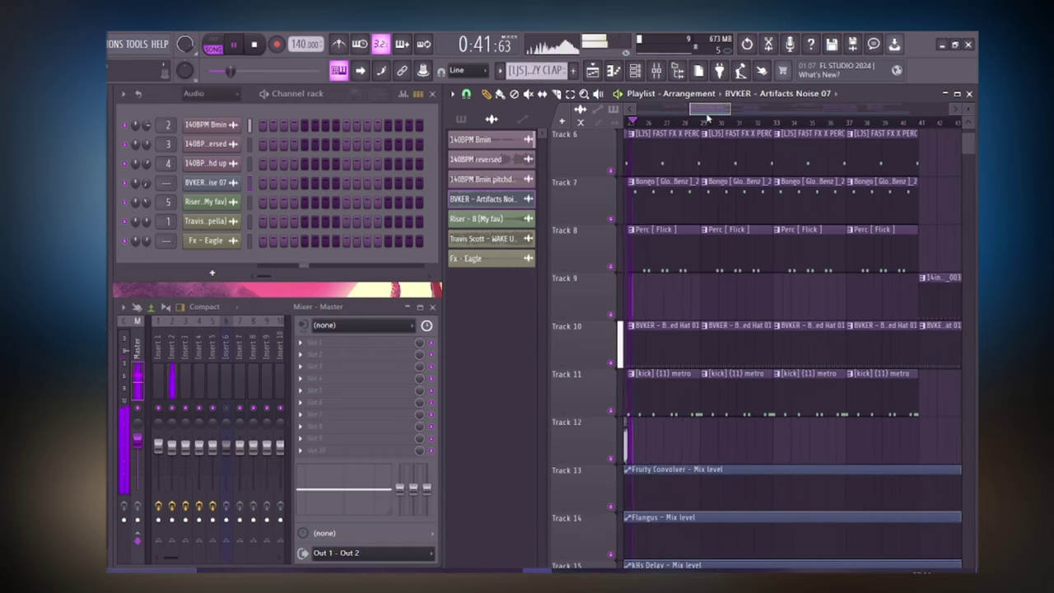
scroll(706, 134, "up", 5)
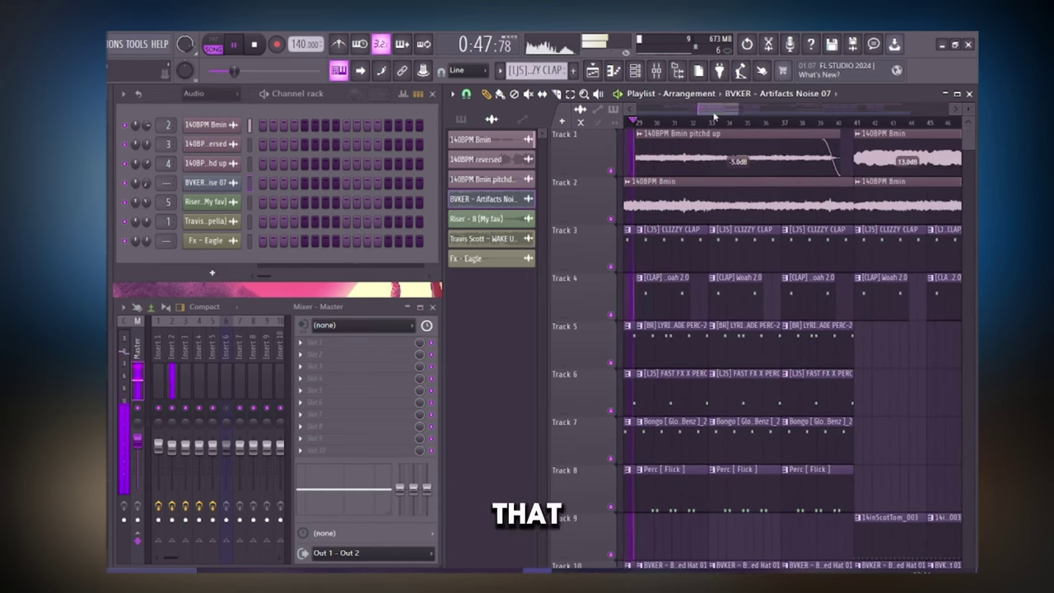
Stop playback, inspect the 140BPM Bmin pitchd up clip's sampler settings, and close its channel window.
key("space")
double_click(688, 158)
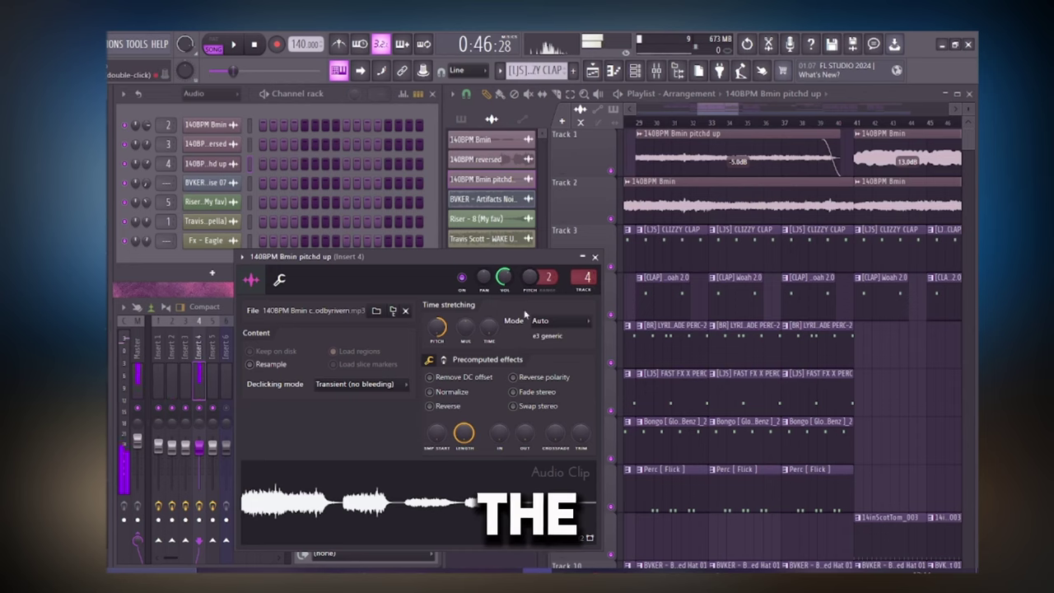
left_click(596, 258)
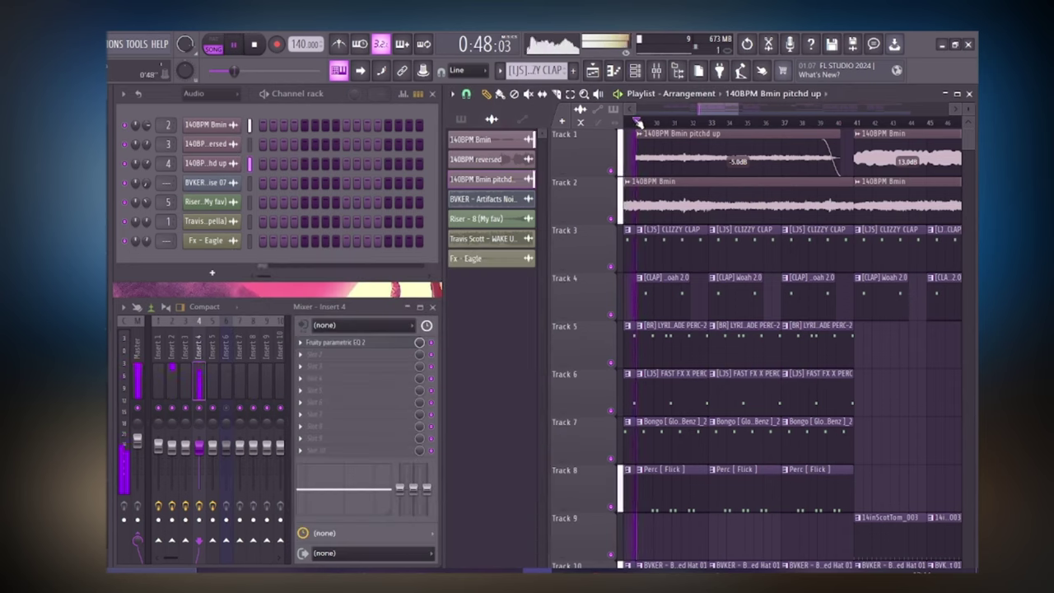
Replay the transition into bar 29 and examine how the quiet 140BPM Bmin pitchd up clip sits with the melody and drums.
left_click(719, 122)
left_click(637, 122)
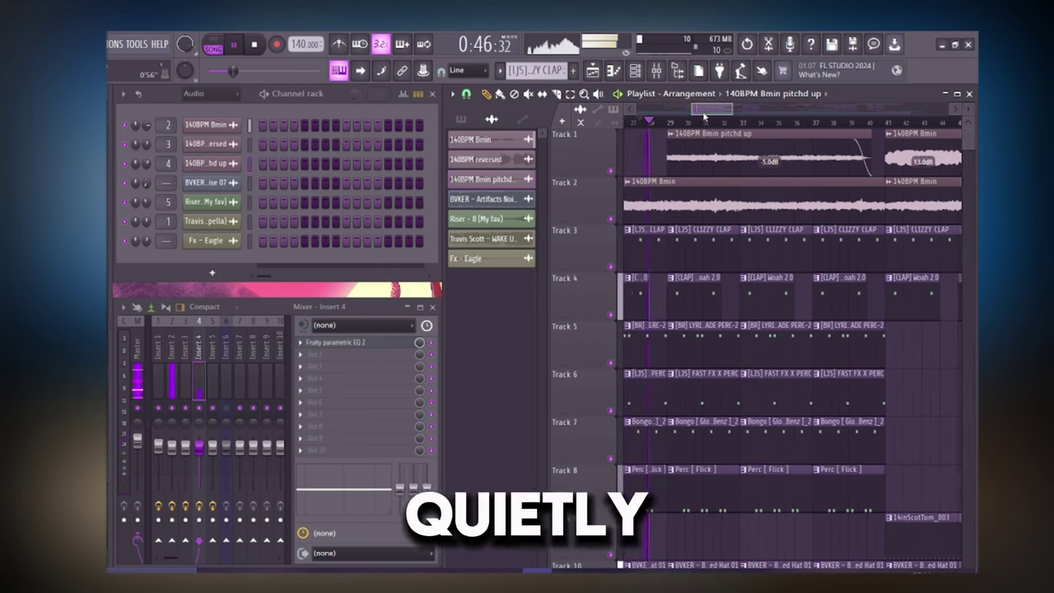
scroll(716, 129, "down", 4)
scroll(714, 125, "down", 3)
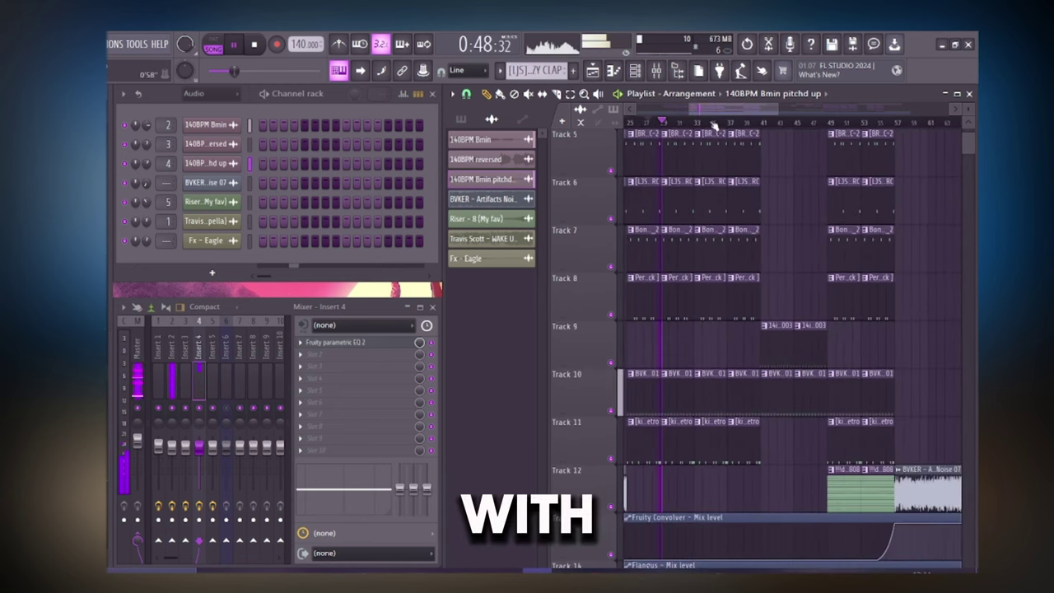
scroll(793, 247, "up", 4)
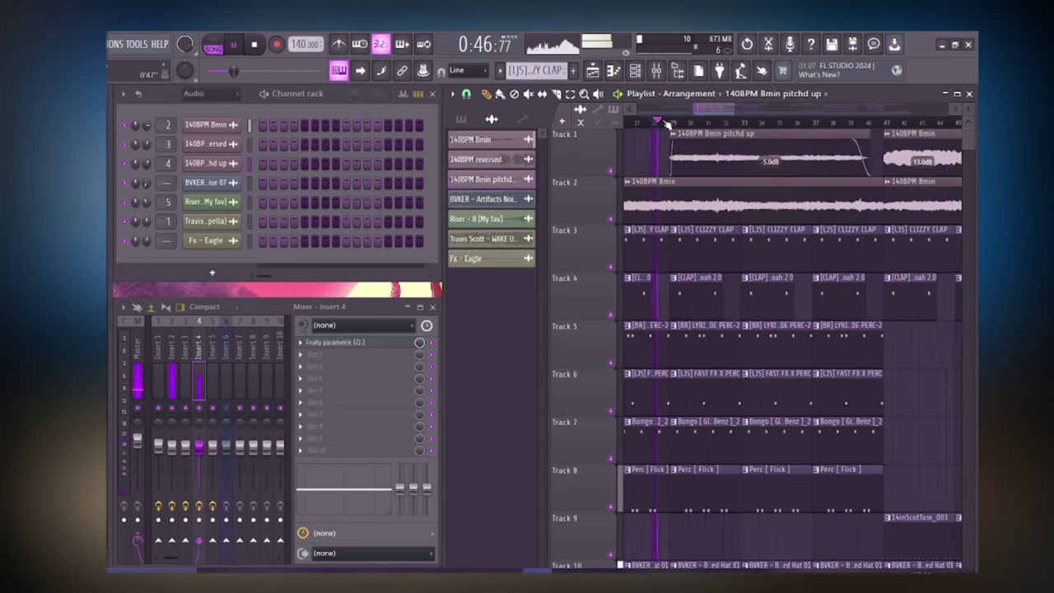
scroll(665, 122, "up", 2)
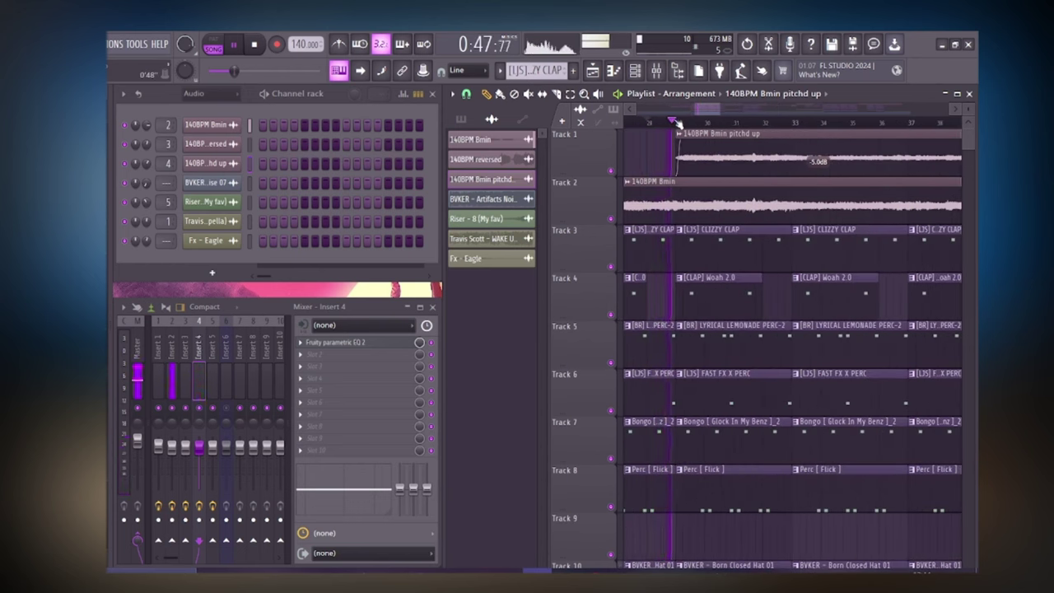
scroll(679, 122, "down", 5)
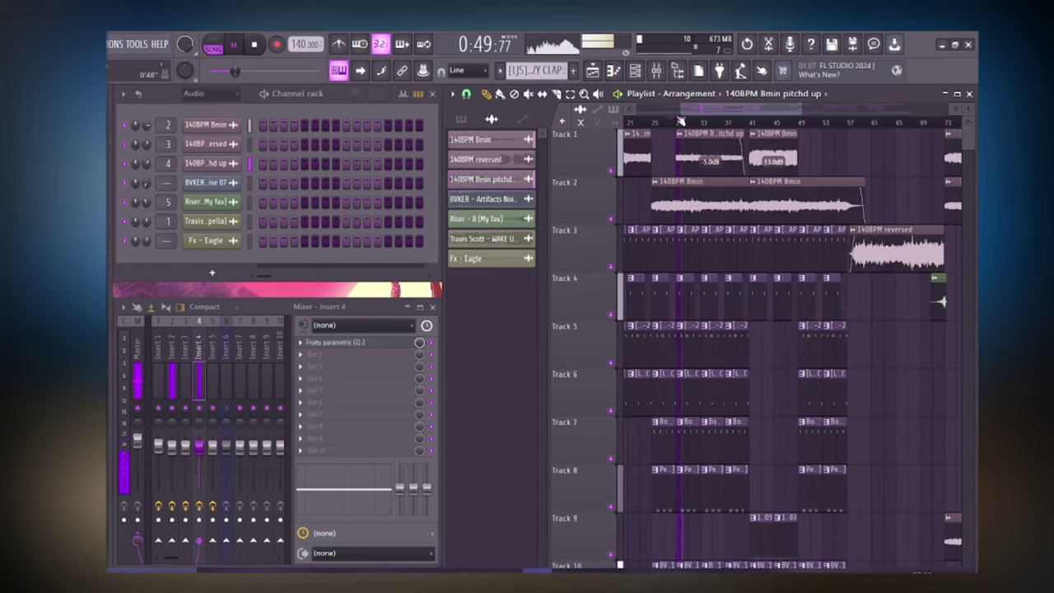
Follow playback from bar 31 to bar 41 and examine the fade-out at the end of the pitched-up melody.
left_click_drag(714, 112, 726, 114)
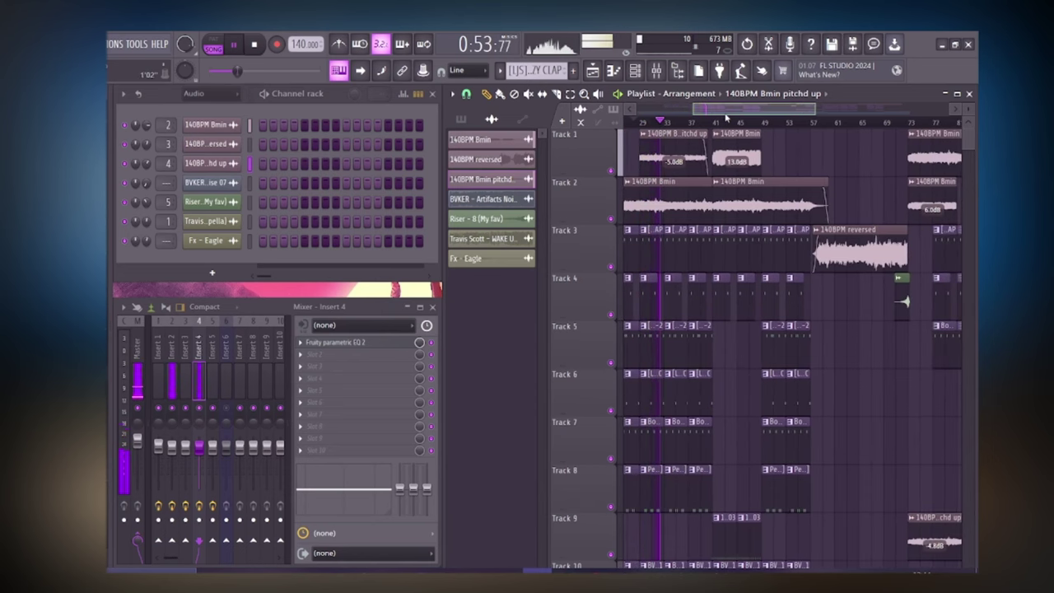
left_click_drag(725, 116, 724, 116)
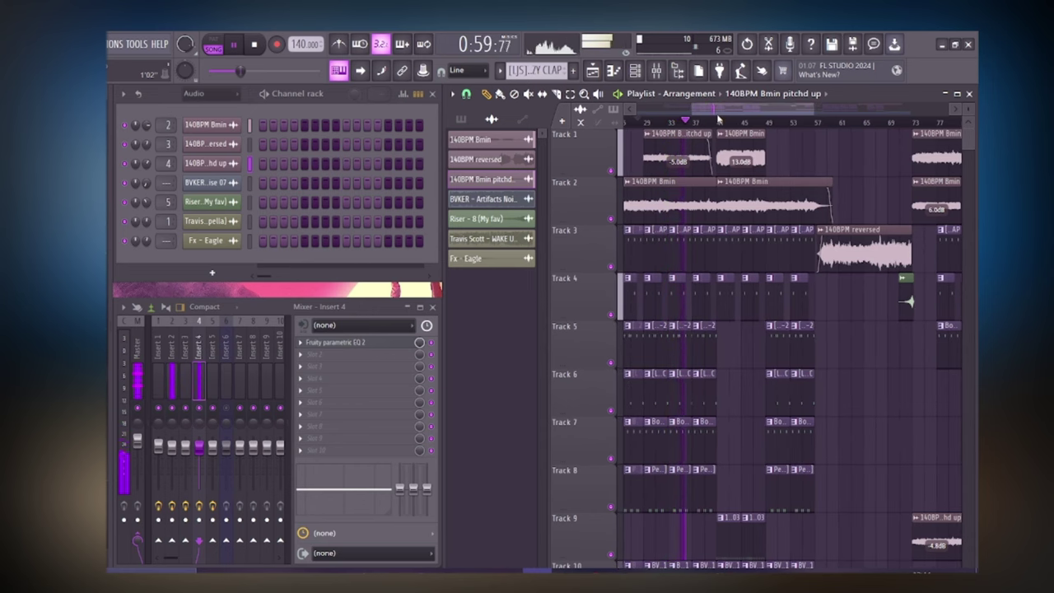
scroll(714, 126, "up", 3)
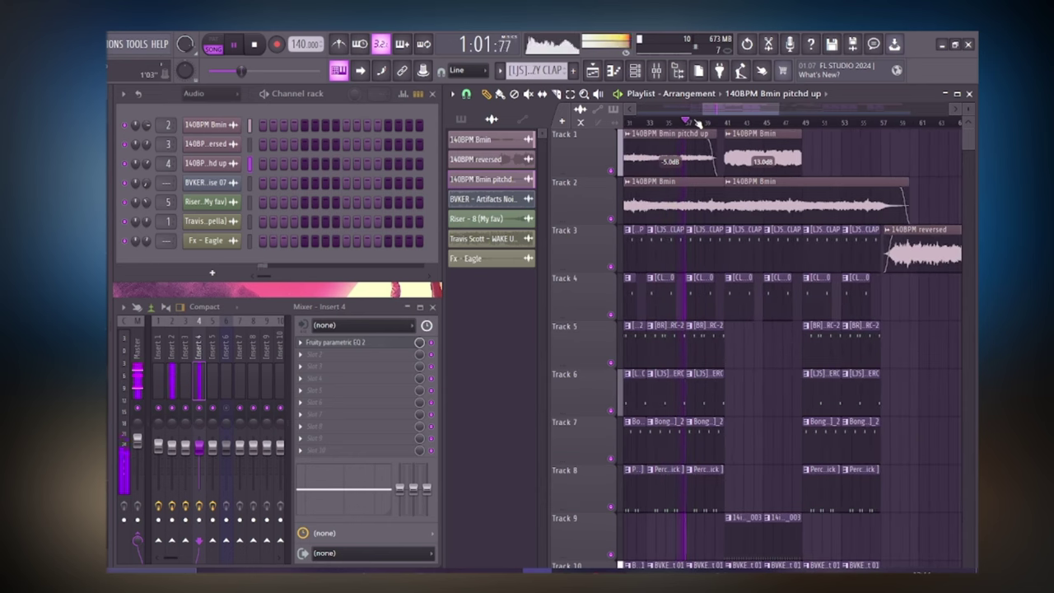
scroll(694, 122, "up", 2)
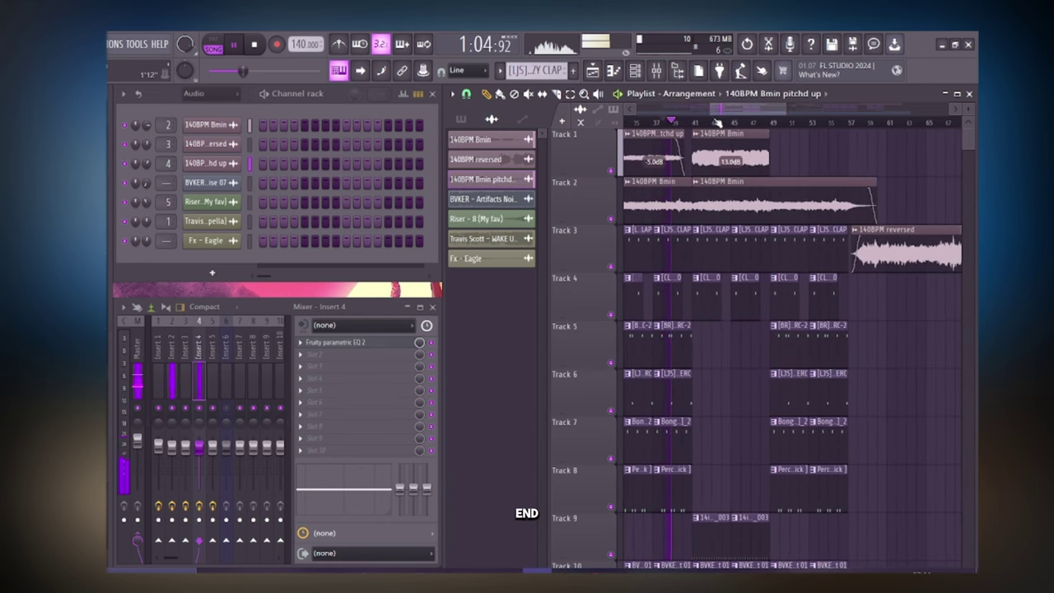
scroll(700, 121, "up", 2)
left_click_drag(735, 112, 737, 112)
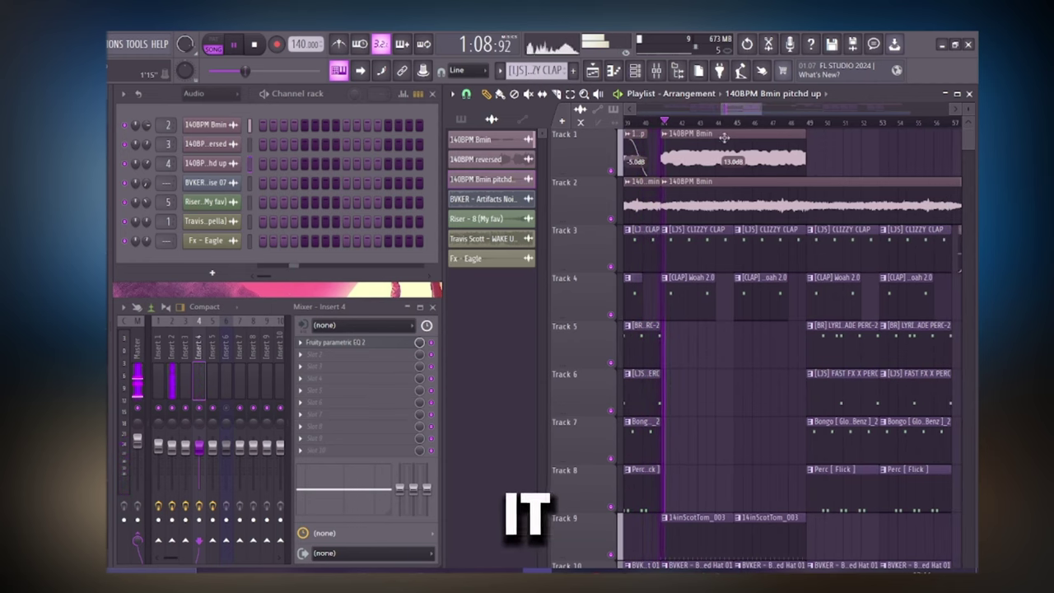
Solo Track 2 and play its 140BPM Bmin melody from bar 41.
key("space")
right_click(611, 219)
left_click(664, 121)
key("space")
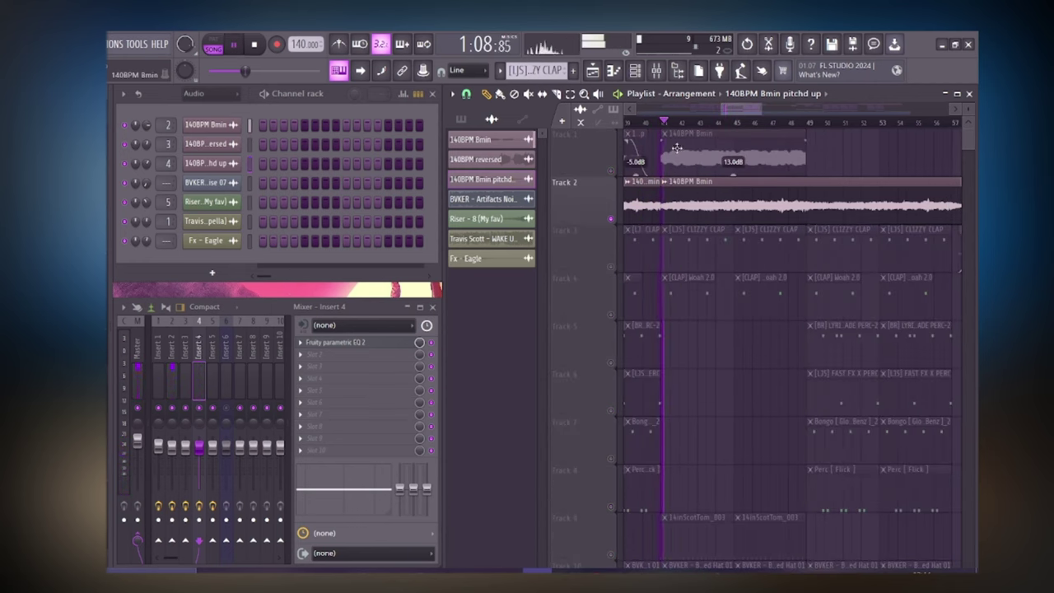
Stop playback, unmute Track 1, and play its 140BPM Bmin clip together with Track 2 from bar 41.
key("space")
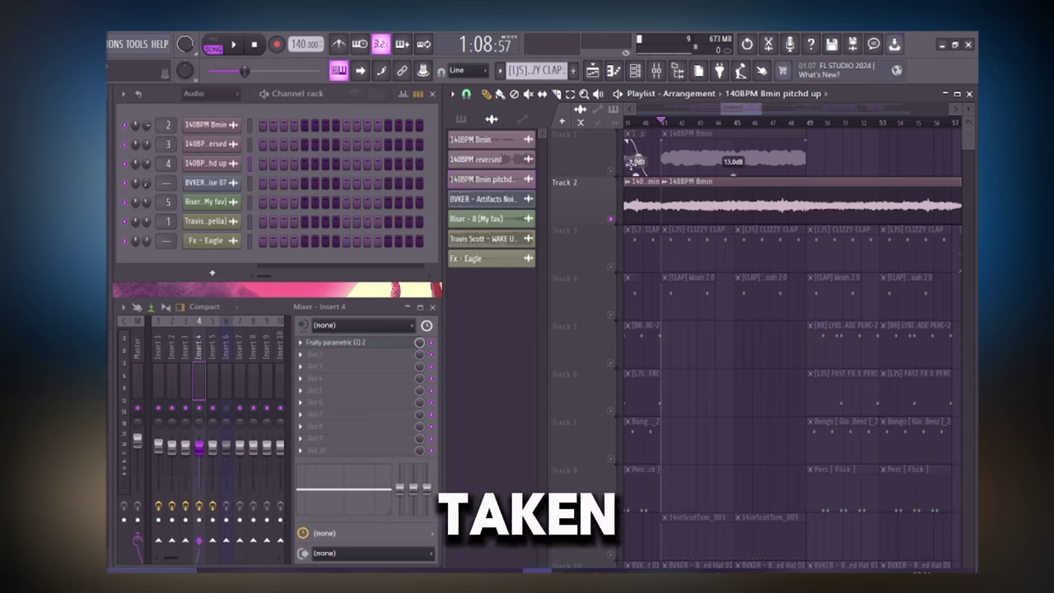
left_click(611, 171)
key("space")
Audition the 140BPM Bmin clip on Track 1 at a lower gain, and return its gain to 13.0 dB.
mouse_move(732, 175)
left_mouse_down()
mouse_move(733, 152)
mouse_move(732, 176)
left_mouse_up()
key("space")
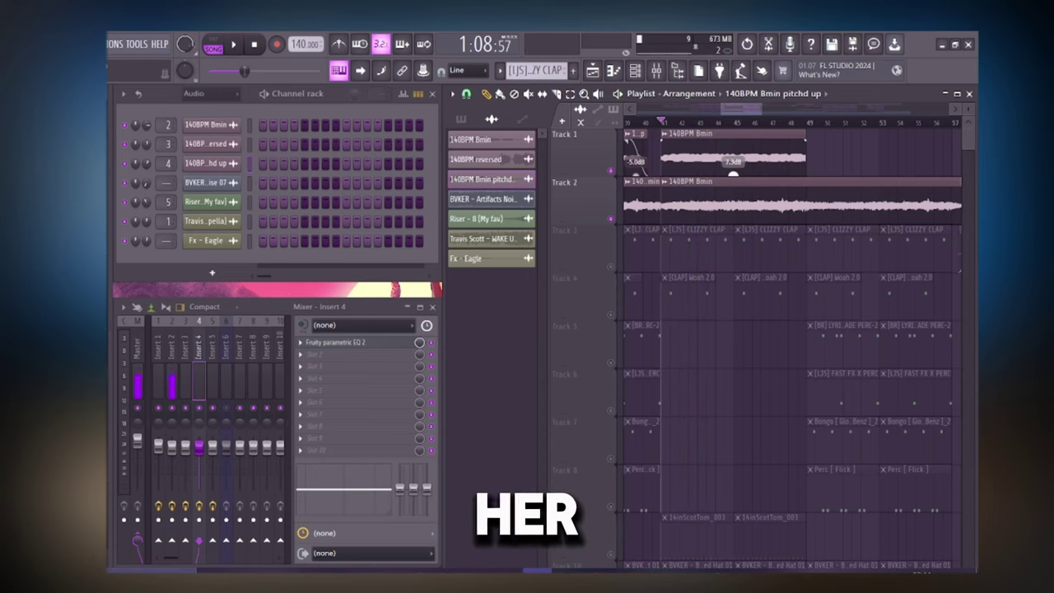
key("space")
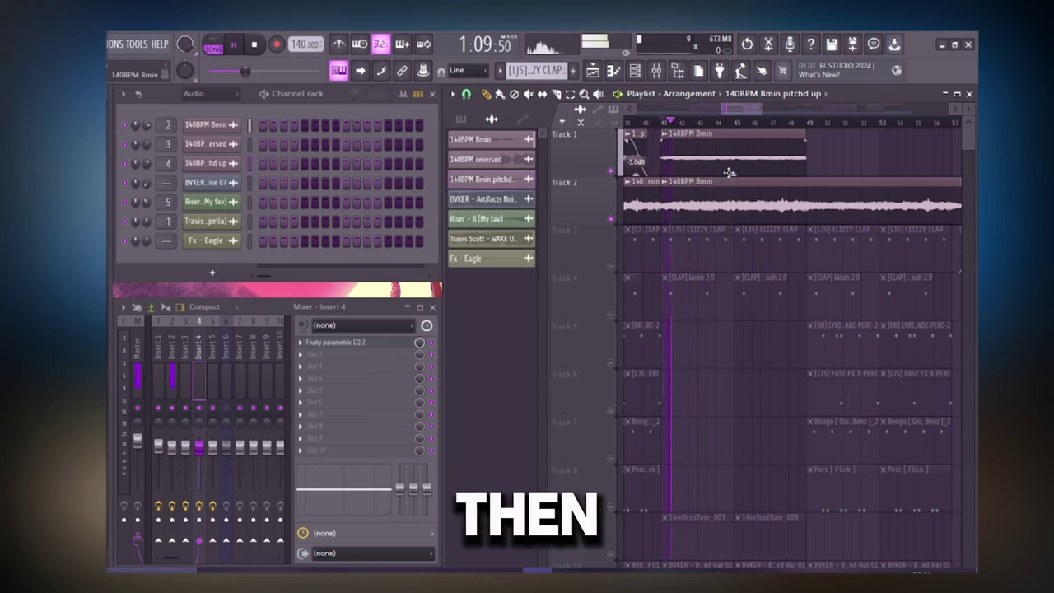
key("space")
mouse_move(733, 175)
left_mouse_down()
mouse_move(733, 165)
mouse_move(733, 174)
left_mouse_up()
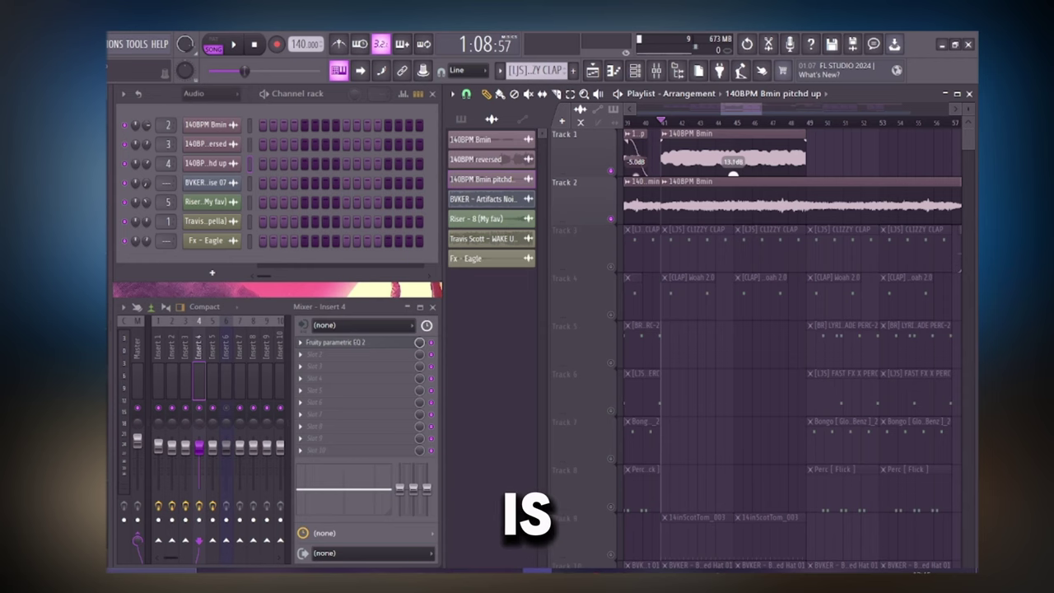
key("space")
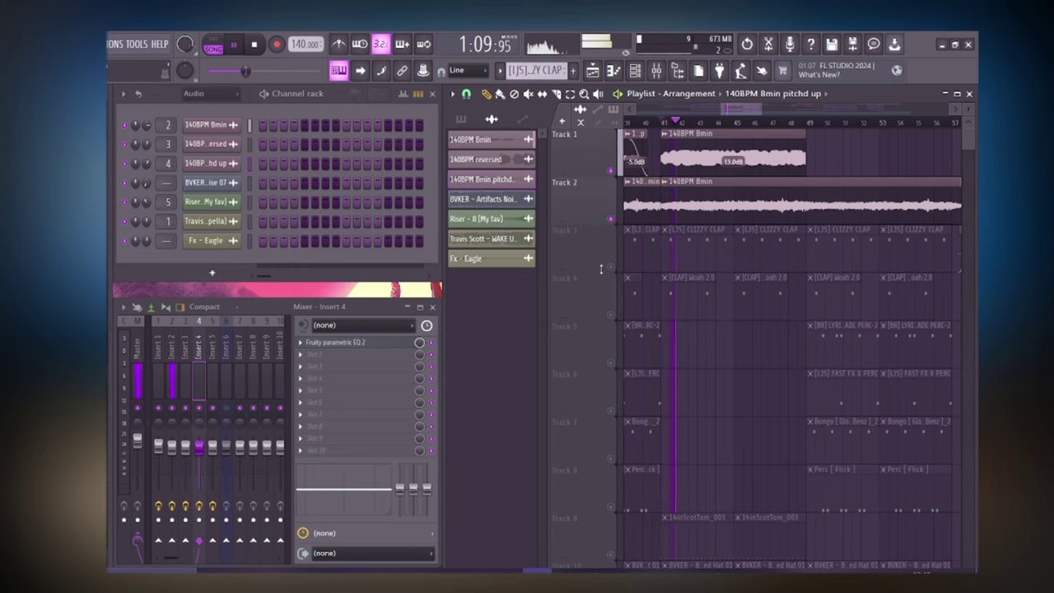
Unmute the clap patterns on Tracks 3 and 4, the 14inScotTom_003 on Track 9 and the hi-hat on Track 10.
left_click(608, 267)
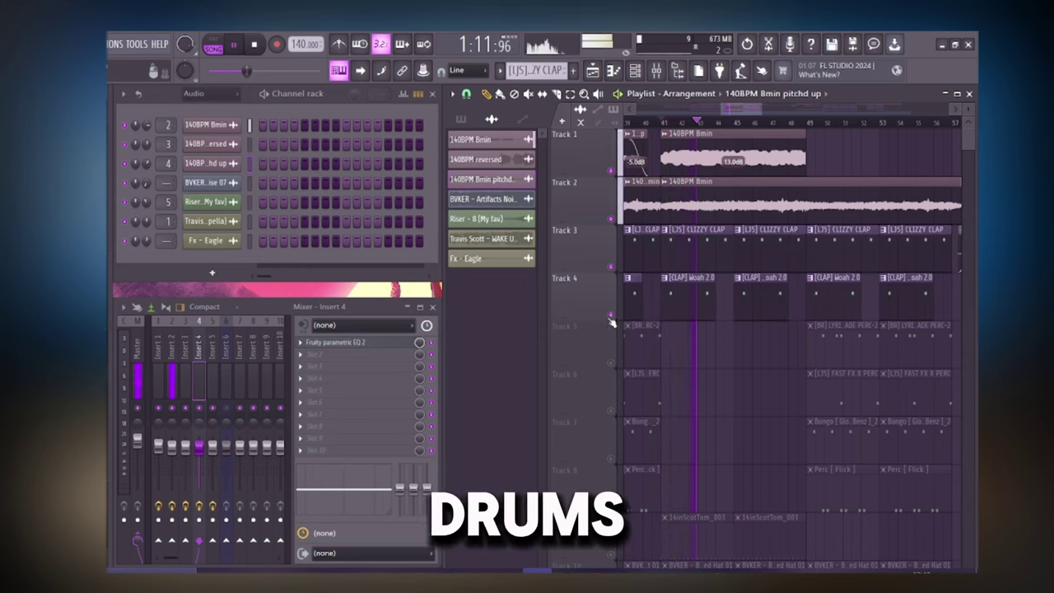
scroll(659, 321, "down", 5)
left_click(611, 314)
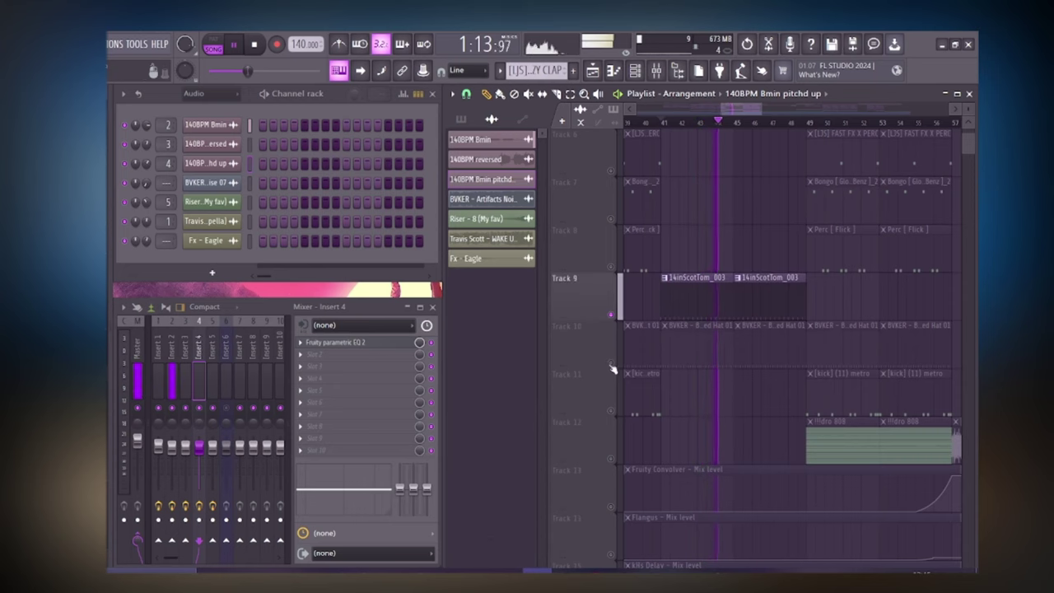
left_click(611, 363)
Unmute the remaining percussion, kick, 808 and automation tracks before playback reaches bar 49.
left_click_drag(751, 111, 761, 114)
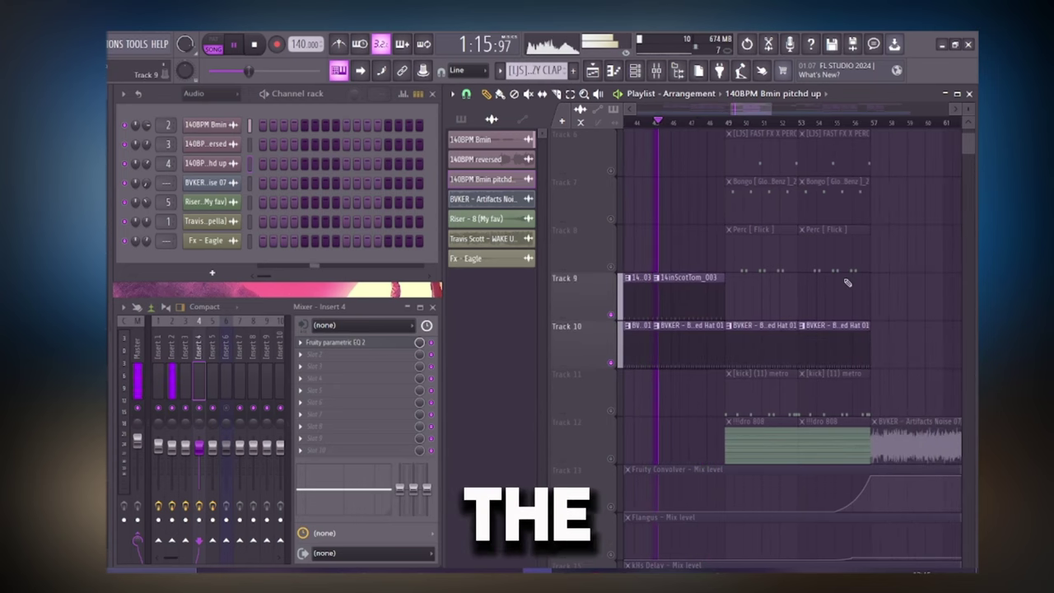
scroll(850, 284, "up", 4)
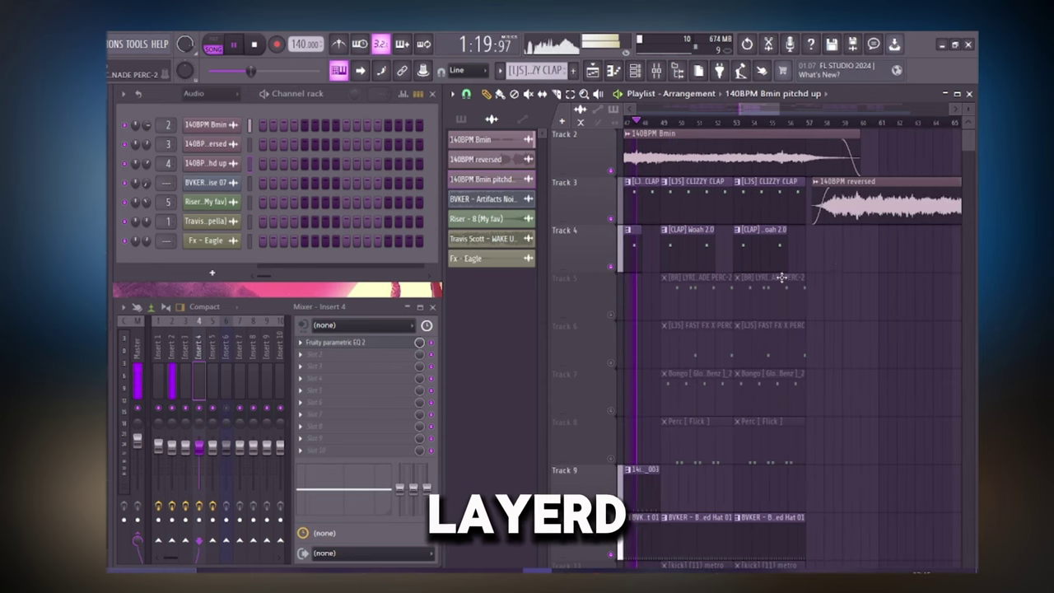
scroll(765, 275, "down", 2)
scroll(847, 238, "down", 4)
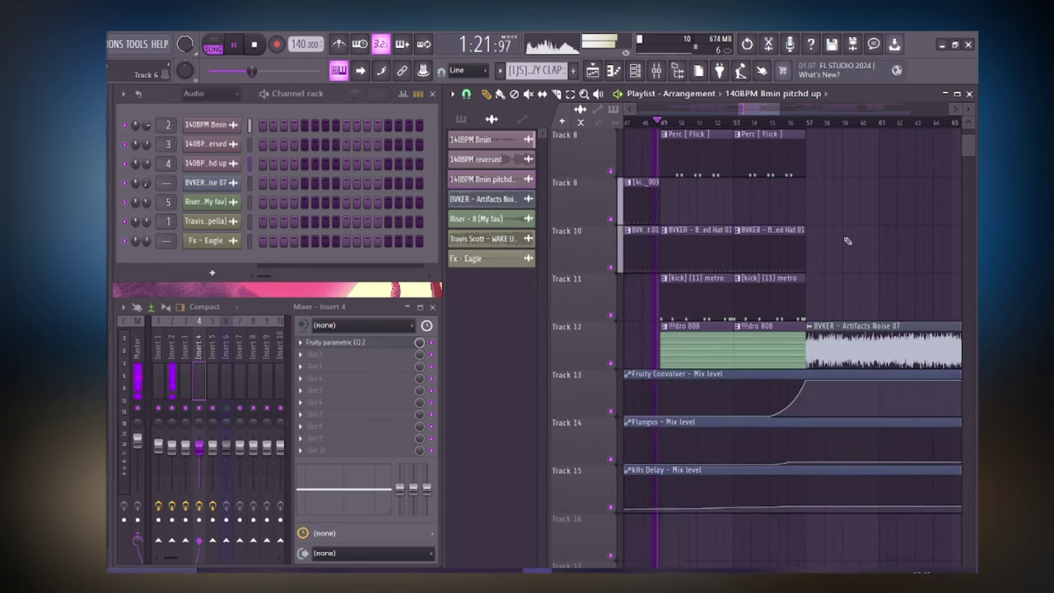
scroll(824, 207, "up", 7)
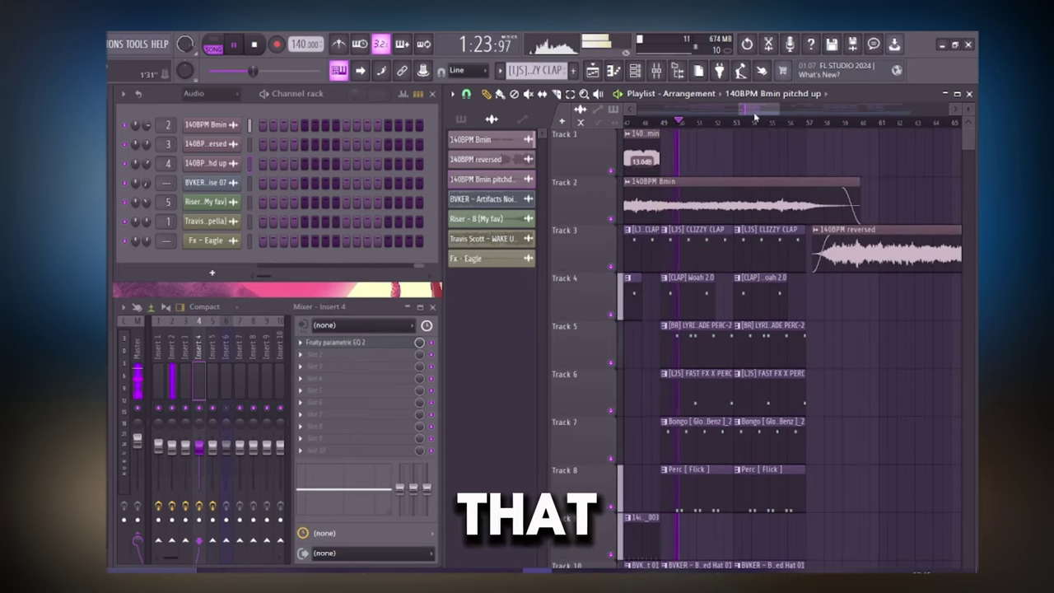
Follow playback from bar 49 to bar 57 and examine how the full drums, 808 and melody lead into the break.
scroll(822, 322, "down", 4)
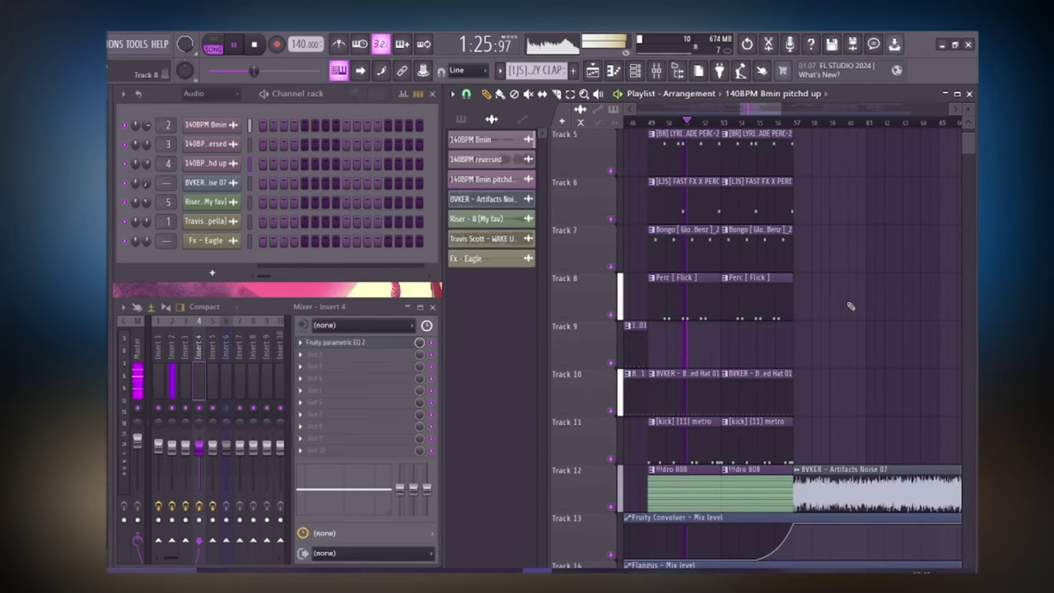
scroll(850, 305, "up", 4)
scroll(792, 129, "down", 4)
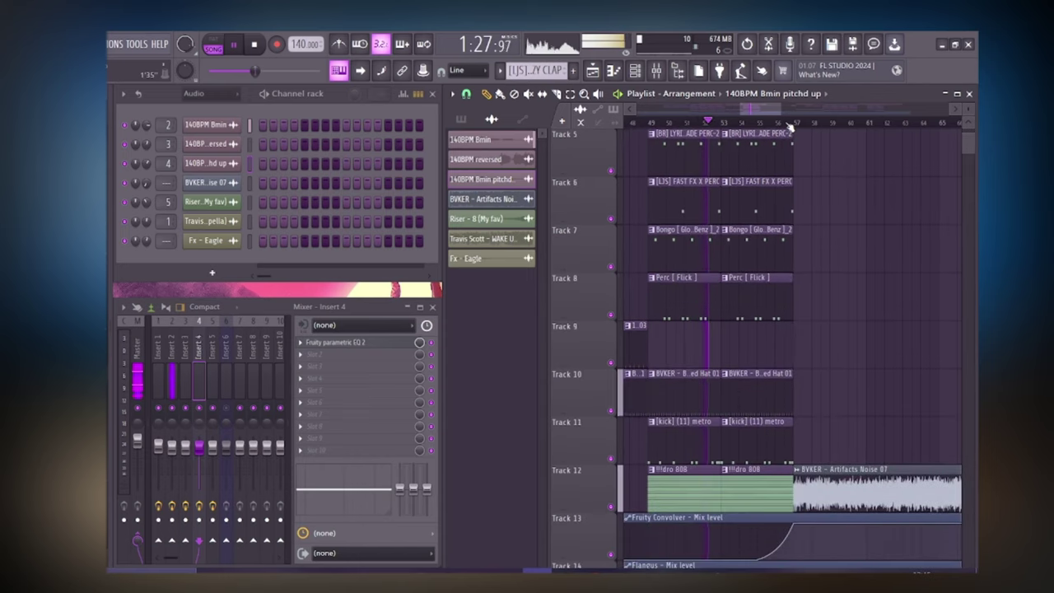
scroll(796, 132, "down", 5)
scroll(805, 147, "up", 4)
scroll(783, 113, "down", 2)
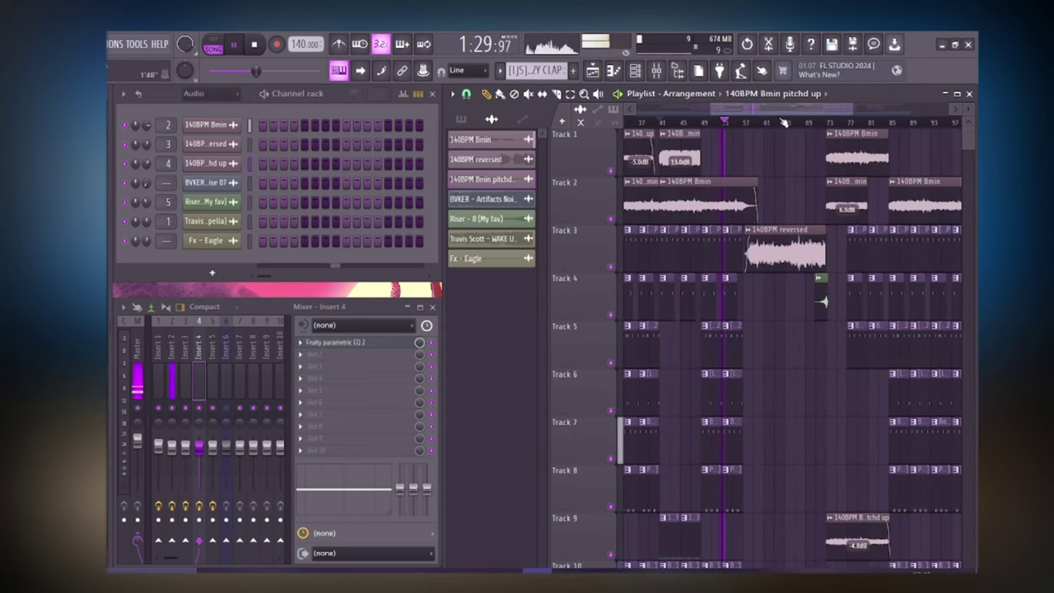
scroll(780, 125, "up", 4)
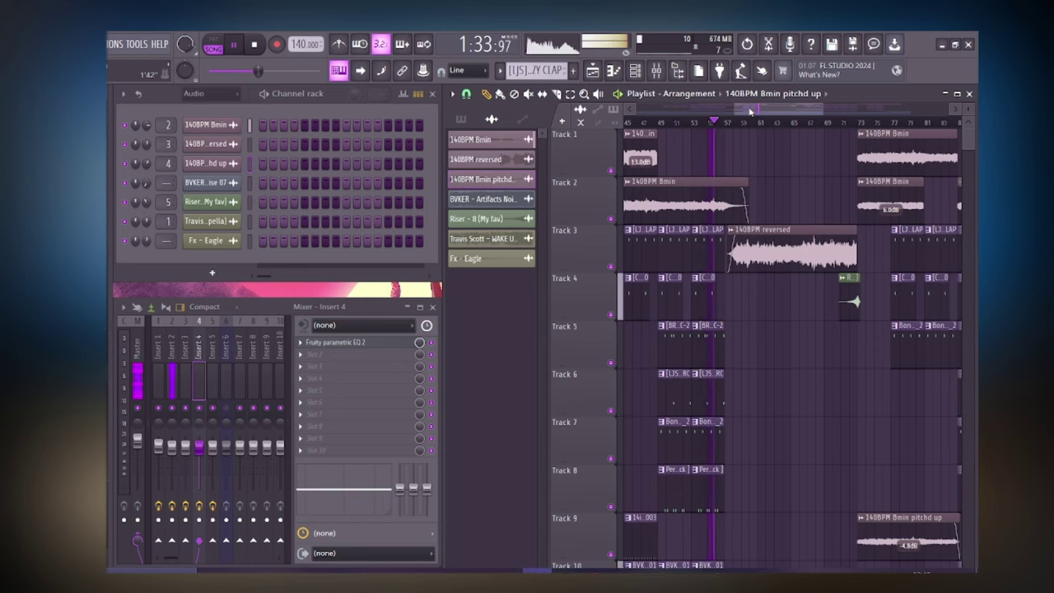
scroll(763, 117, "up", 2)
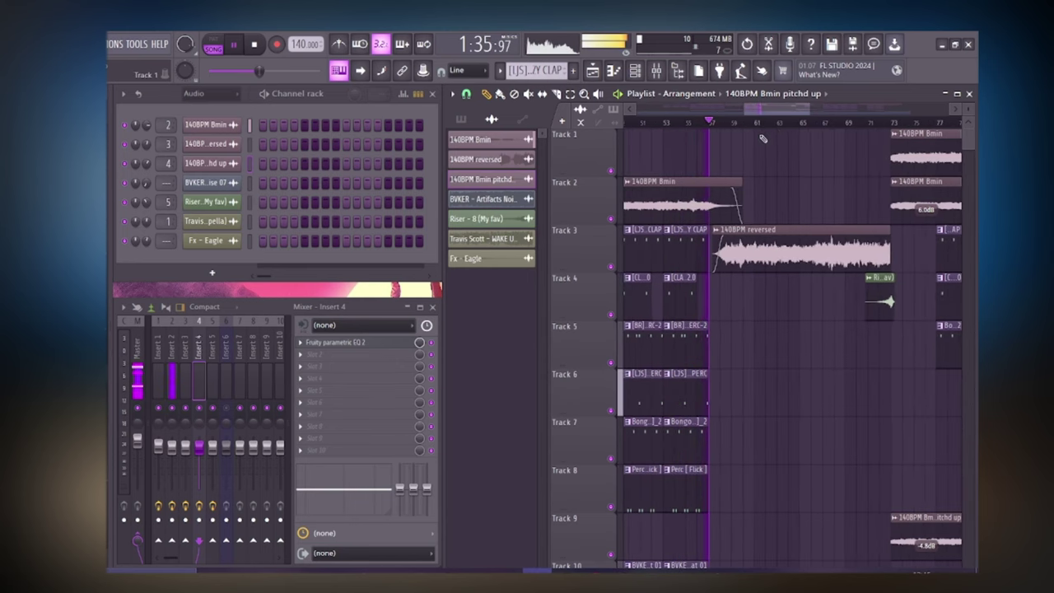
Examine the break from bar 57, checking the melody fade-out, Artifacts Noise 07 layer, Fruity Convolver automation and 140BPM reversed melody.
scroll(753, 130, "up", 3)
scroll(781, 308, "down", 5)
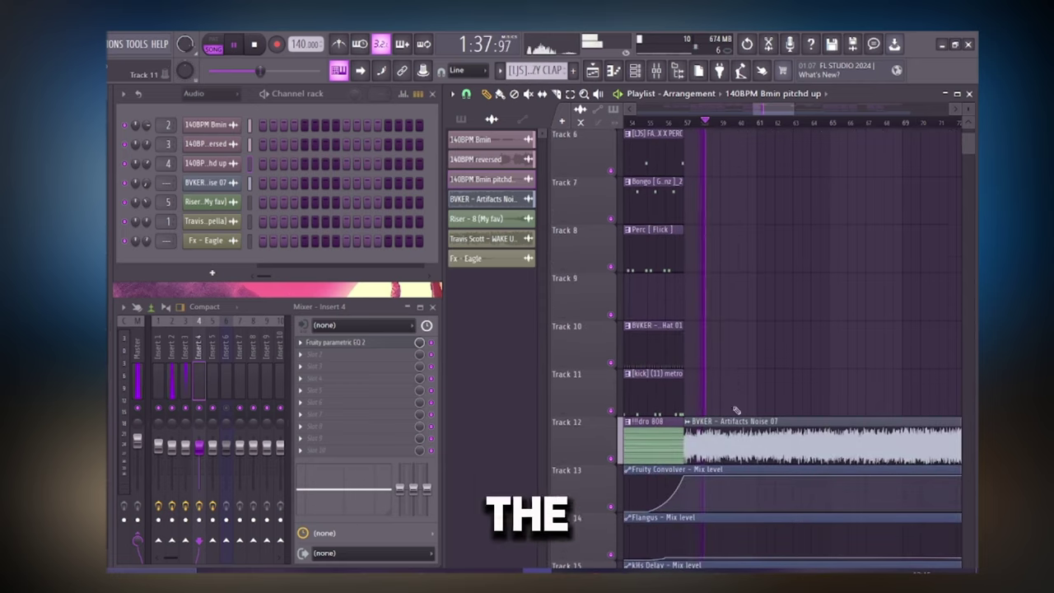
scroll(732, 379, "up", 3)
scroll(730, 363, "up", 1)
scroll(758, 112, "down", 2)
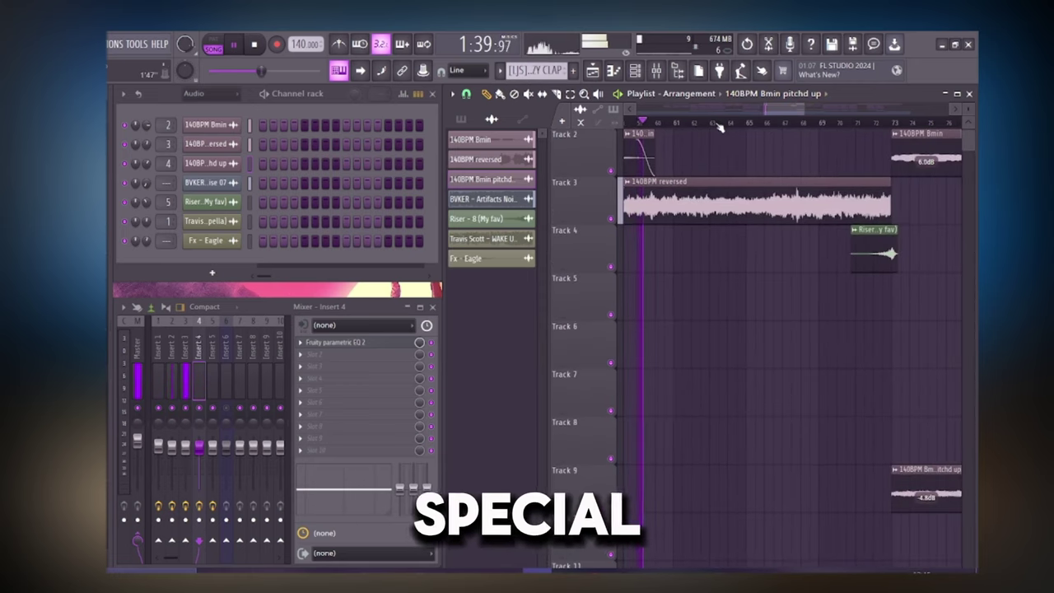
scroll(717, 127, "down", 1)
scroll(757, 117, "up", 3)
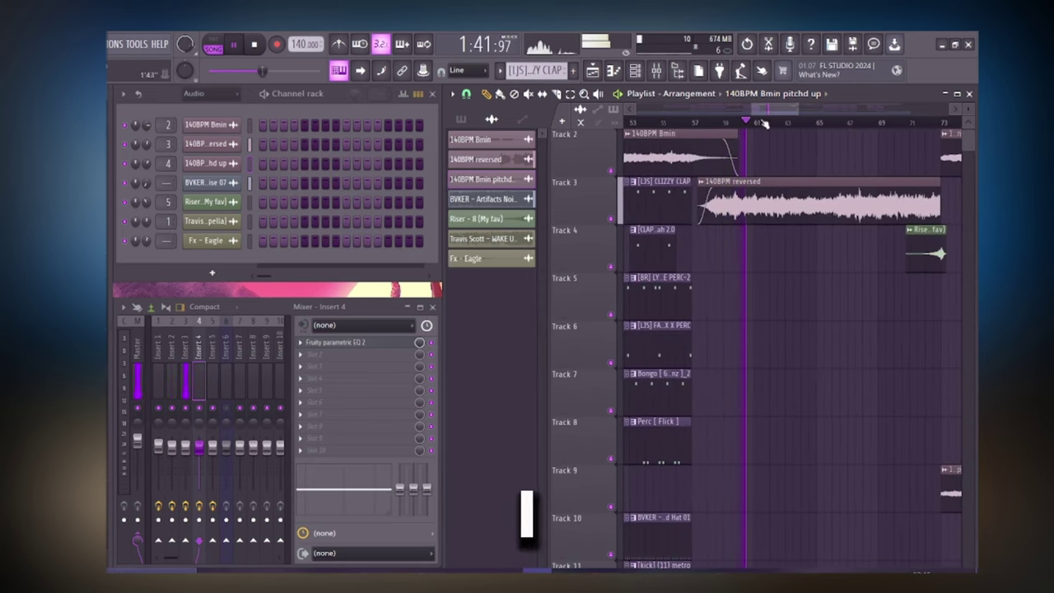
scroll(771, 117, "down", 2)
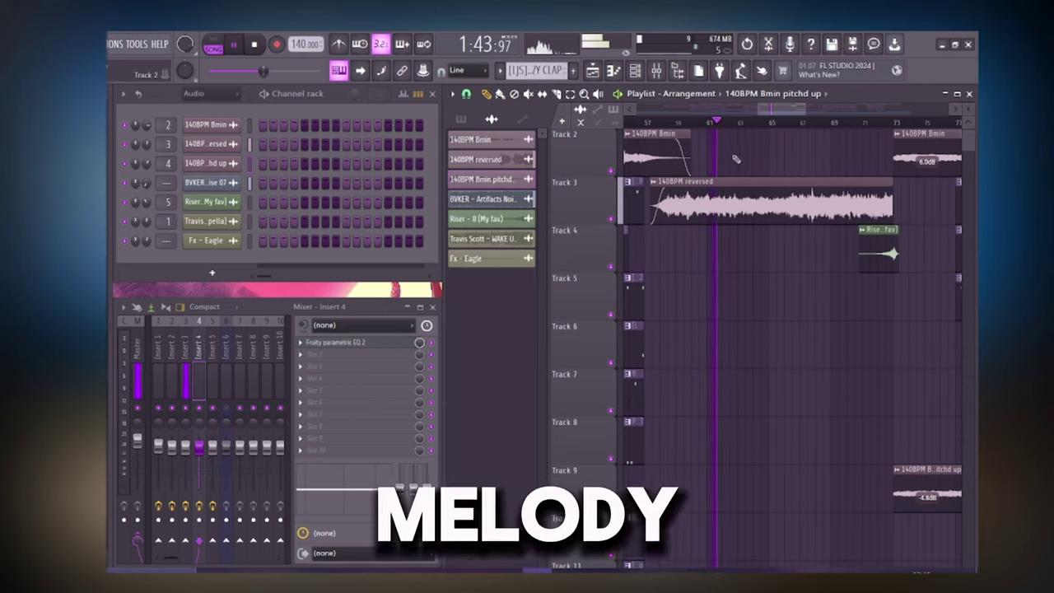
mouse_move(784, 109)
left_mouse_down()
mouse_move(796, 121)
mouse_move(780, 114)
left_mouse_up()
scroll(772, 171, "up", 1)
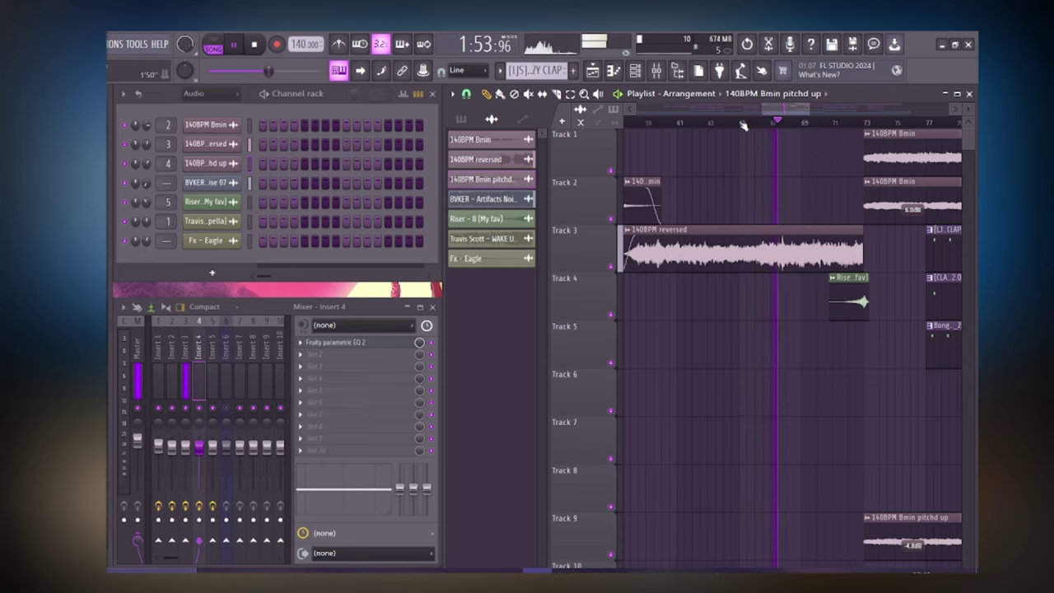
Add a fade-in to the start of the Riser - 8 (My fav) clip on Track 4 before bar 73.
left_click_drag(788, 106, 795, 122)
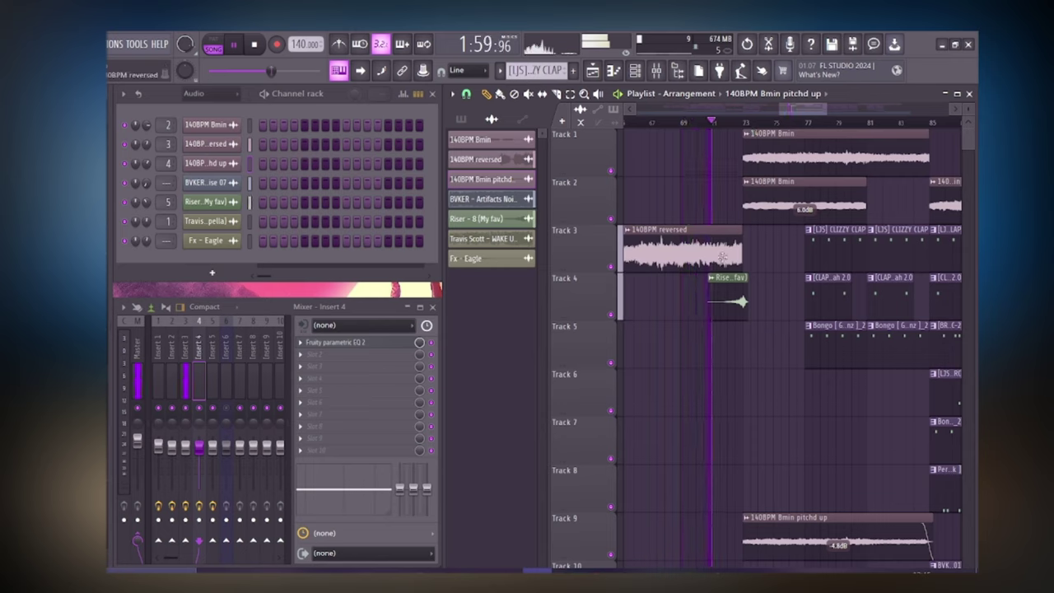
left_click_drag(712, 292, 718, 293)
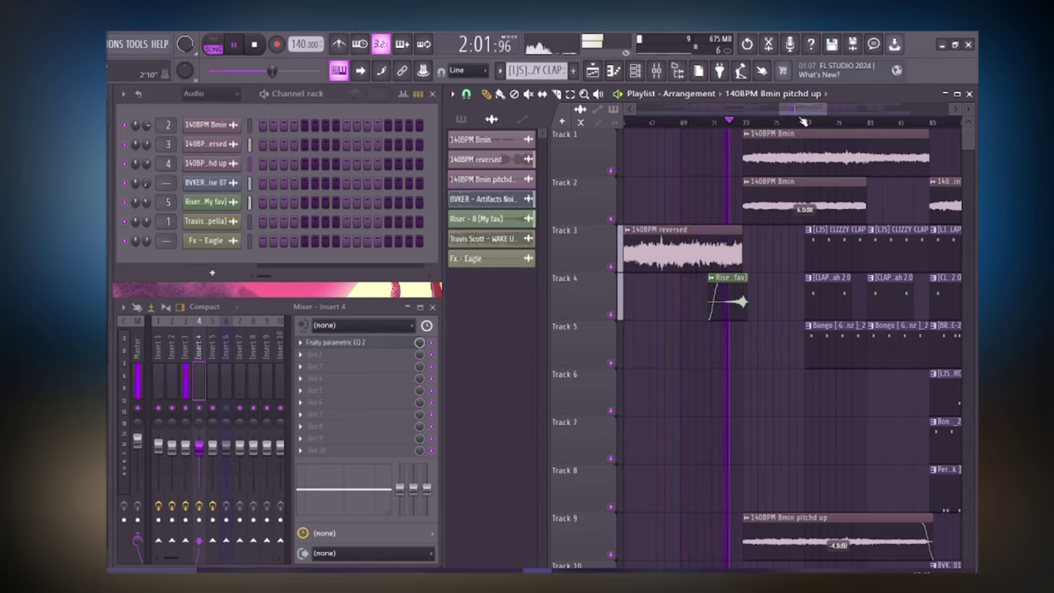
scroll(791, 124, "up", 2)
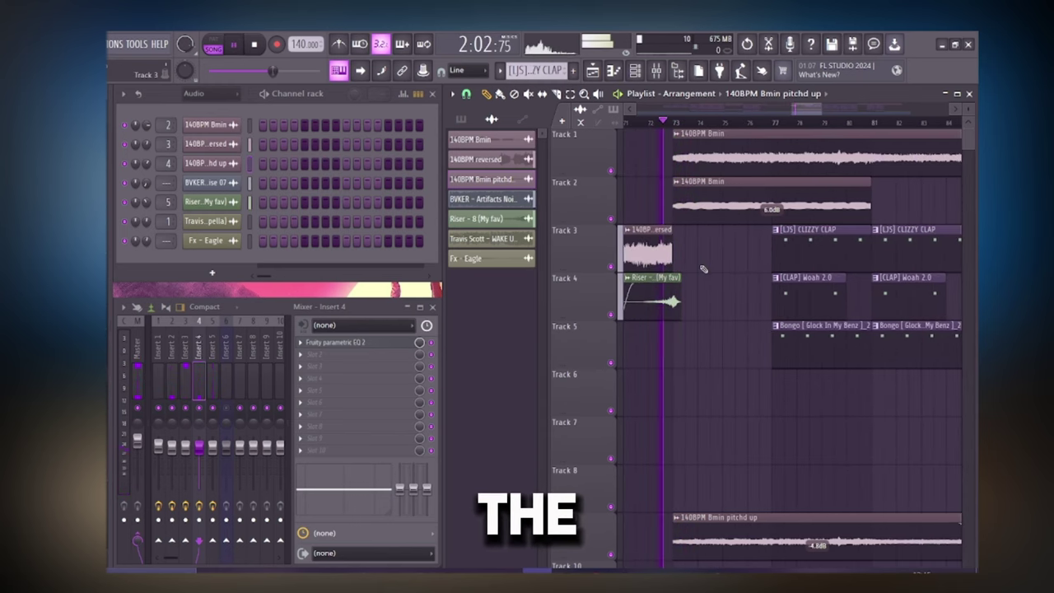
Replay the transition into bar 73 and examine how the riser leads into the returning melody.
scroll(705, 268, "down", 1)
key("space")
left_click_drag(805, 110, 797, 109)
scroll(767, 183, "up", 1)
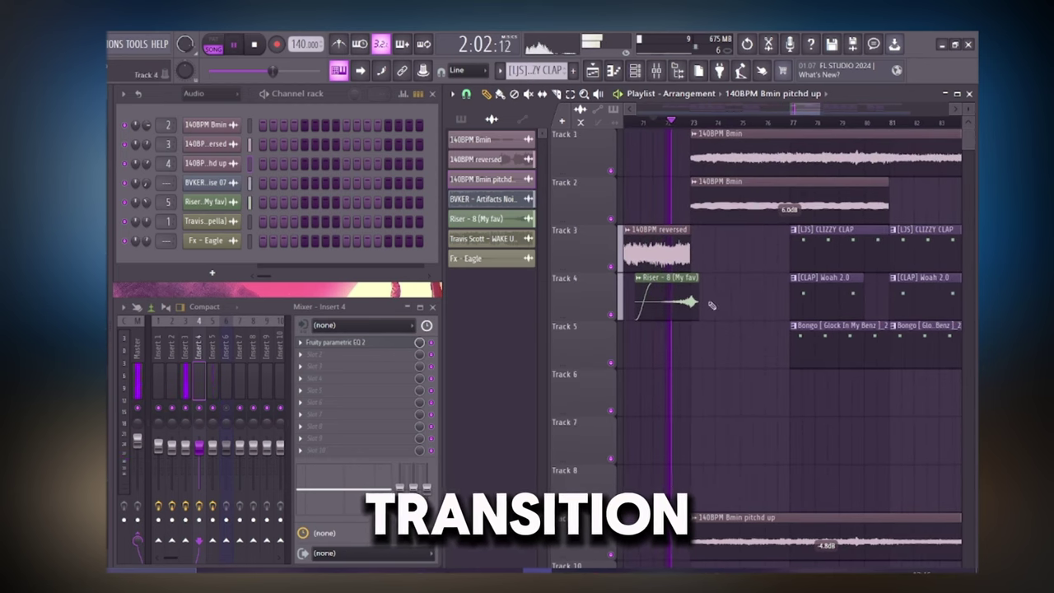
key("space")
Turn off Reverse in the Riser - 8 (My fav) sampler settings, move its clip to bar 73, and play the transition.
double_click(671, 301)
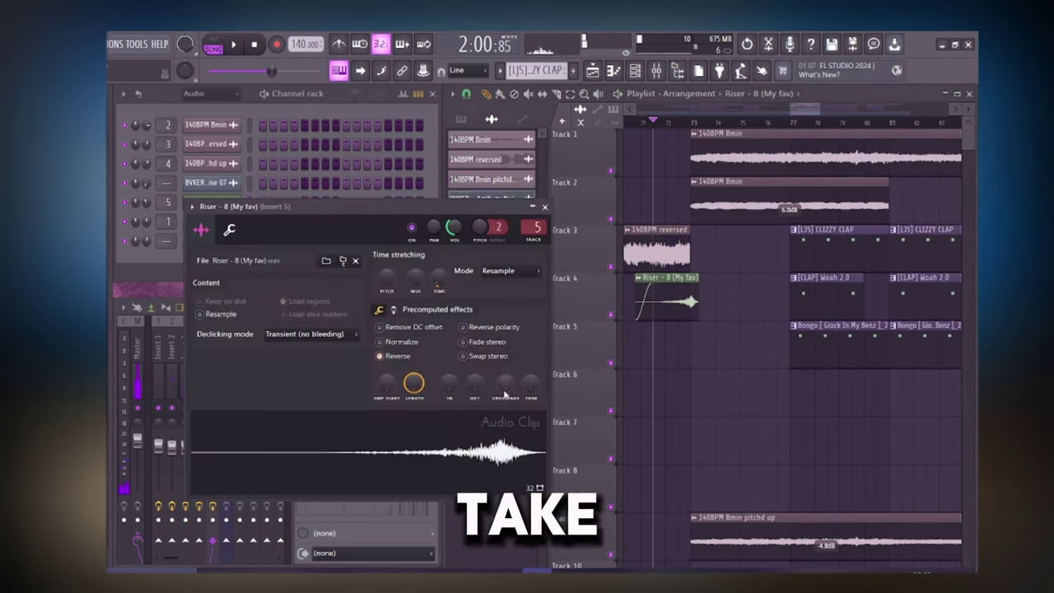
left_click(398, 357)
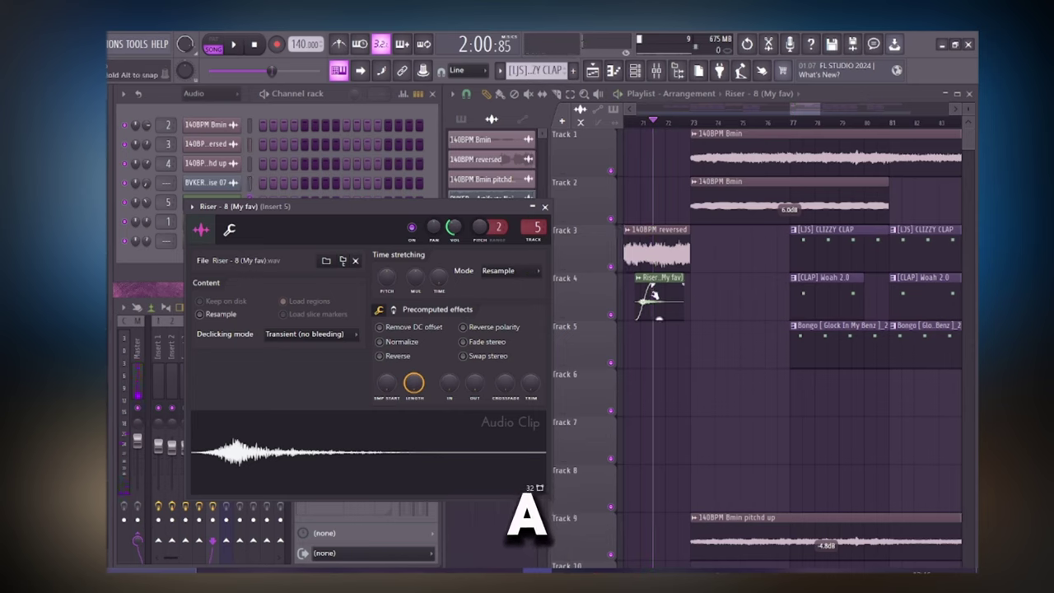
left_click_drag(654, 294, 704, 295)
key("space")
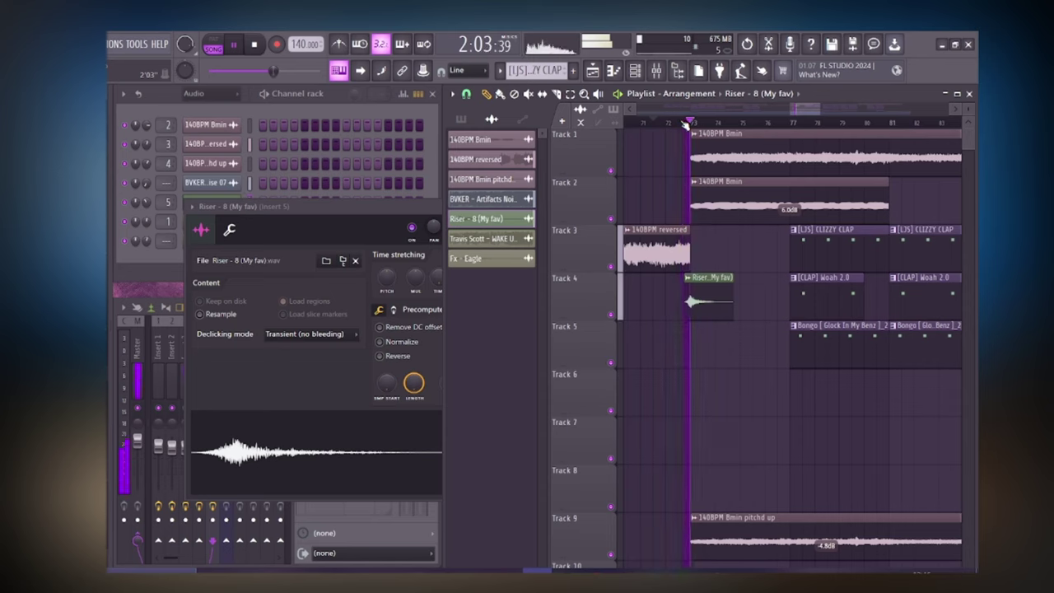
key("space")
Undo the riser clip's move, turn Reverse back on in its settings, and replay the transition.
key("ctrl+z")
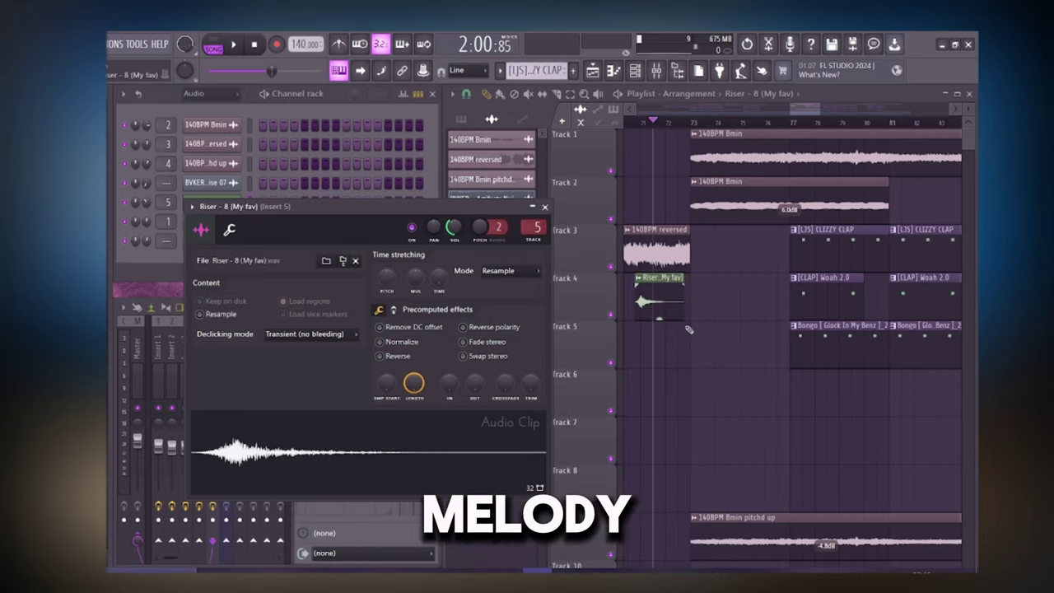
left_click(379, 355)
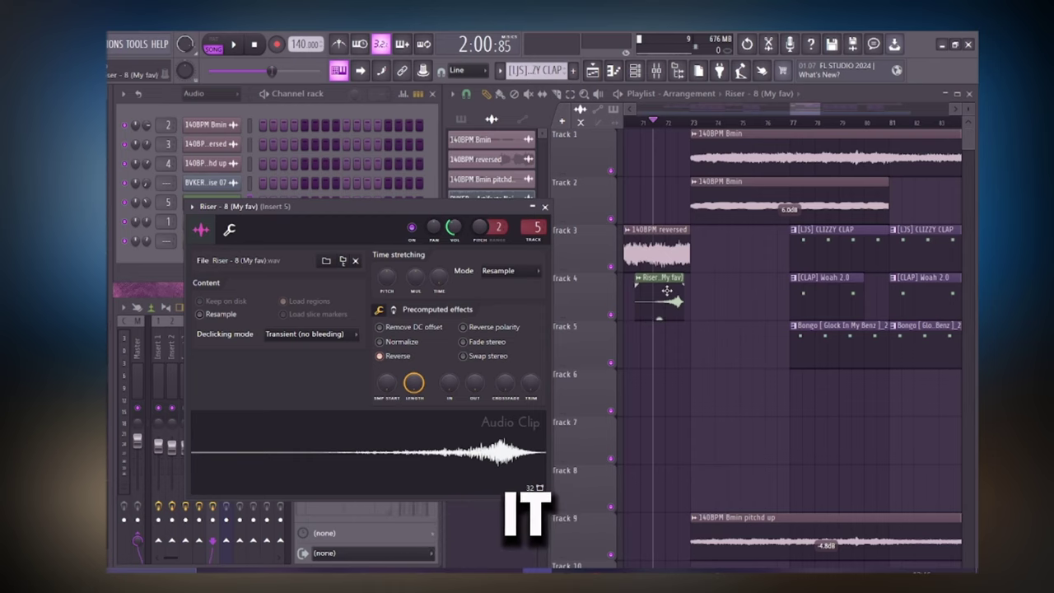
key("space")
scroll(688, 130, "up", 3)
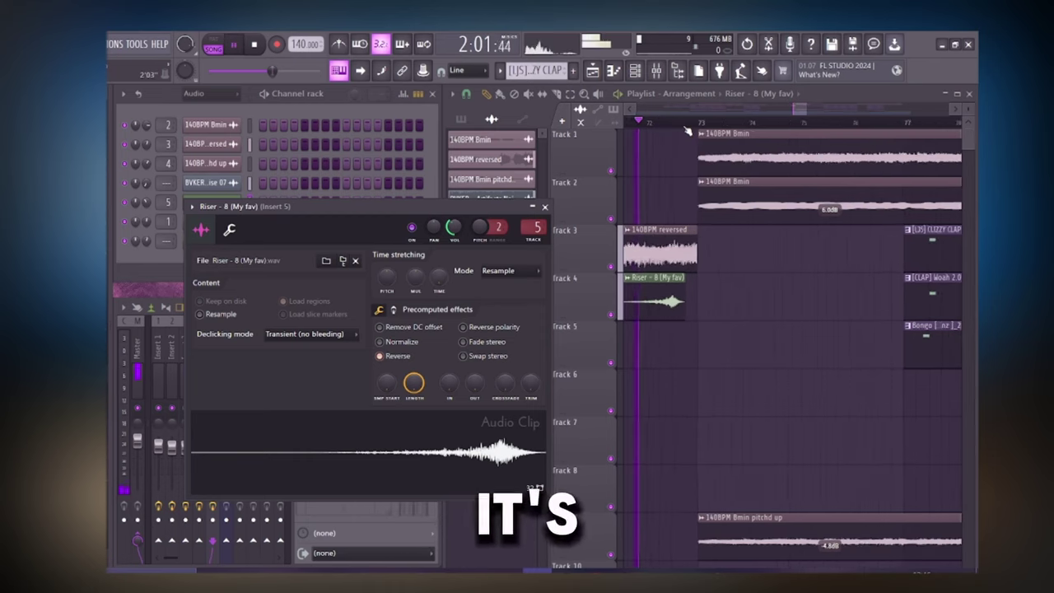
key("space")
scroll(687, 130, "down", 3)
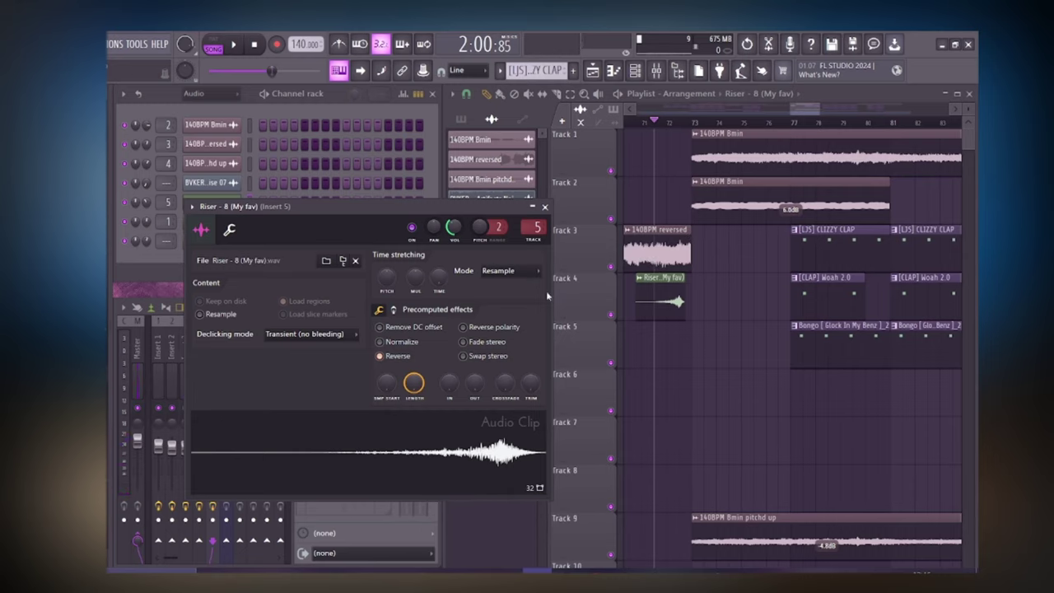
Time-stretch the Riser - 8 (My fav) clip in Resample mode to end just past bar 73, close its settings, and replay the transition.
left_click(524, 272)
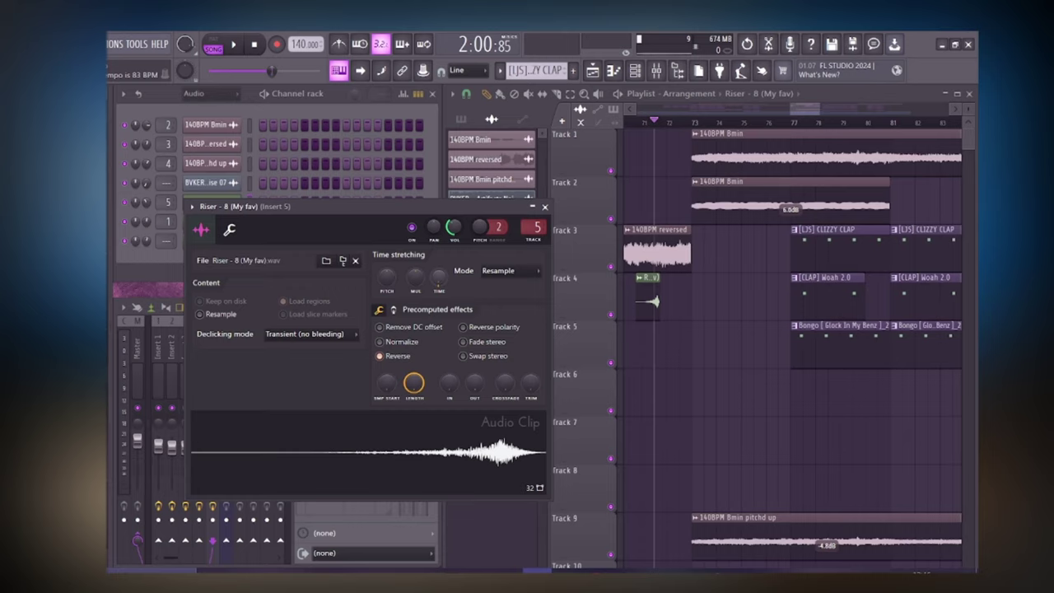
left_click_drag(439, 277, 439, 270)
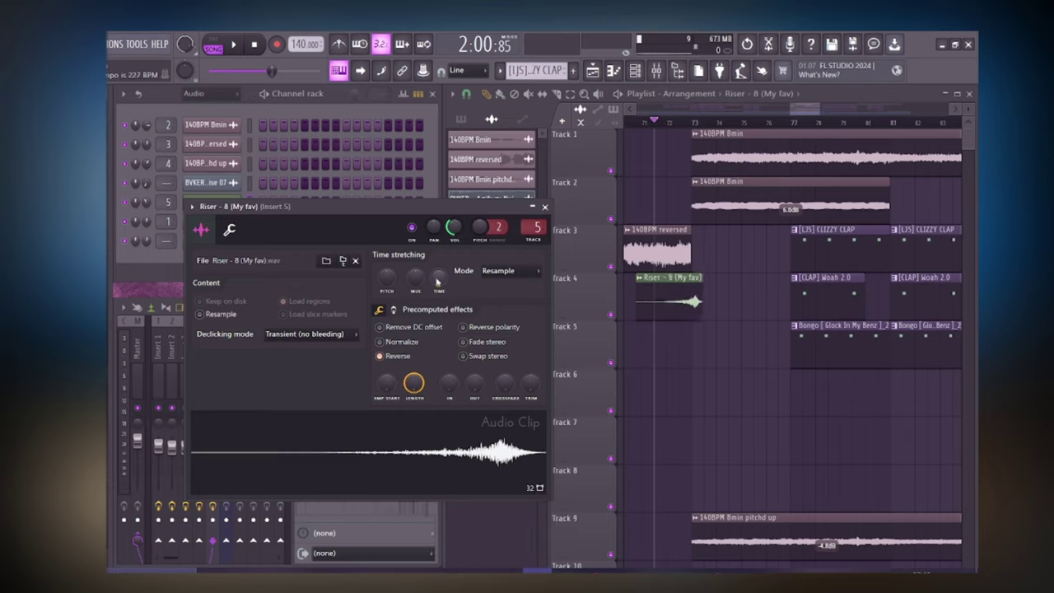
key("space")
left_click(545, 207)
scroll(692, 122, "up", 4)
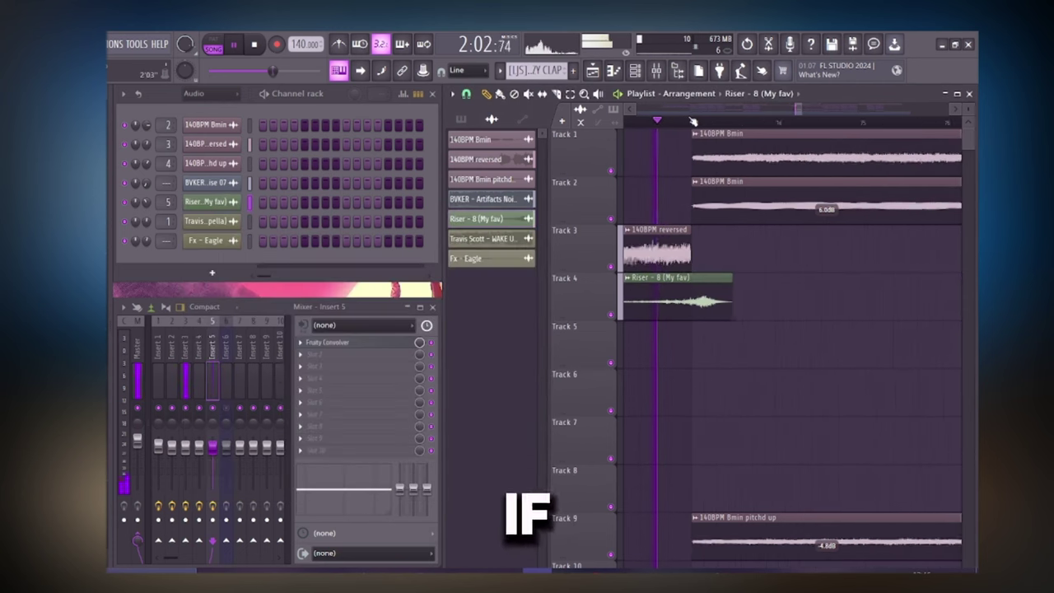
Replay the transition into bar 73 and examine how the stretched riser clip on Track 4 meets the melody's return.
scroll(692, 121, "up", 2)
scroll(693, 122, "down", 4)
left_click(688, 121)
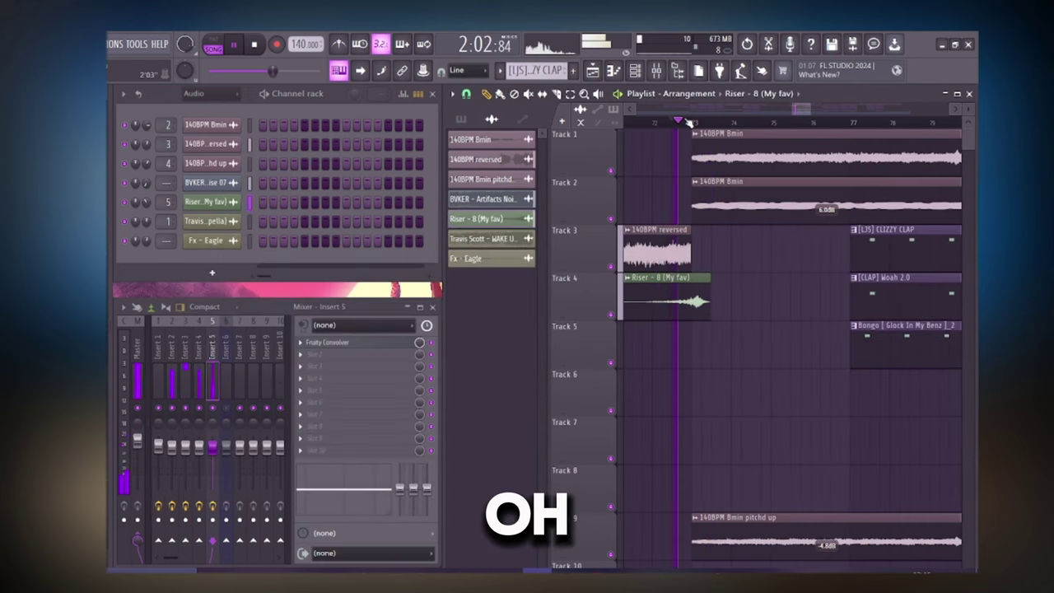
key("space")
double_click(658, 294)
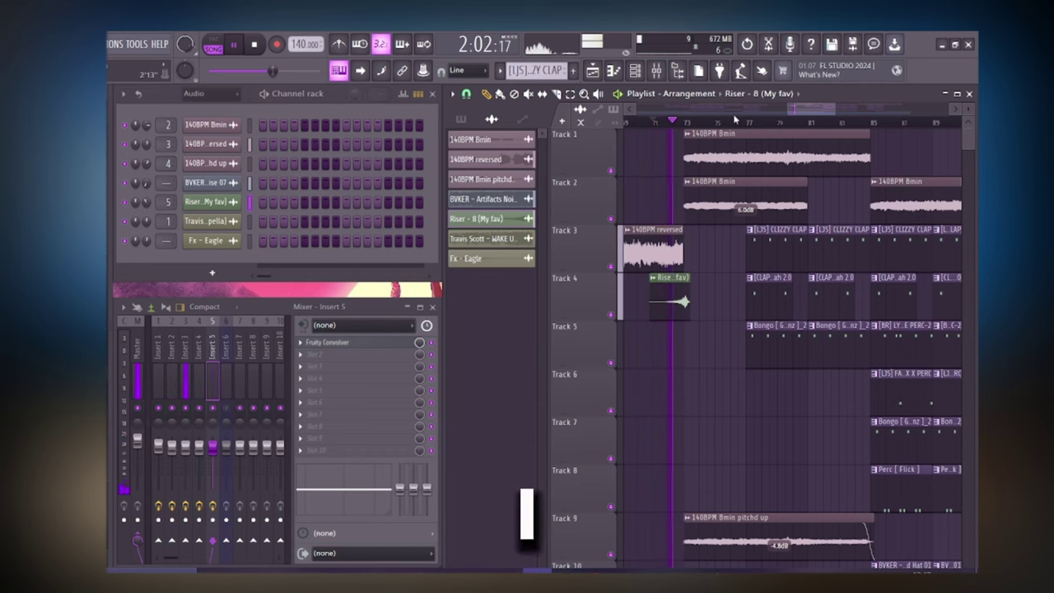
scroll(764, 119, "up", 1)
mouse_move(809, 111)
left_mouse_down()
mouse_move(785, 120)
mouse_move(813, 111)
left_mouse_up()
scroll(784, 119, "up", 1)
scroll(748, 280, "down", 3)
key("space")
Look over the noise and automation layers beneath the returning melody, and play the section from bar 73.
scroll(791, 321, "down", 5)
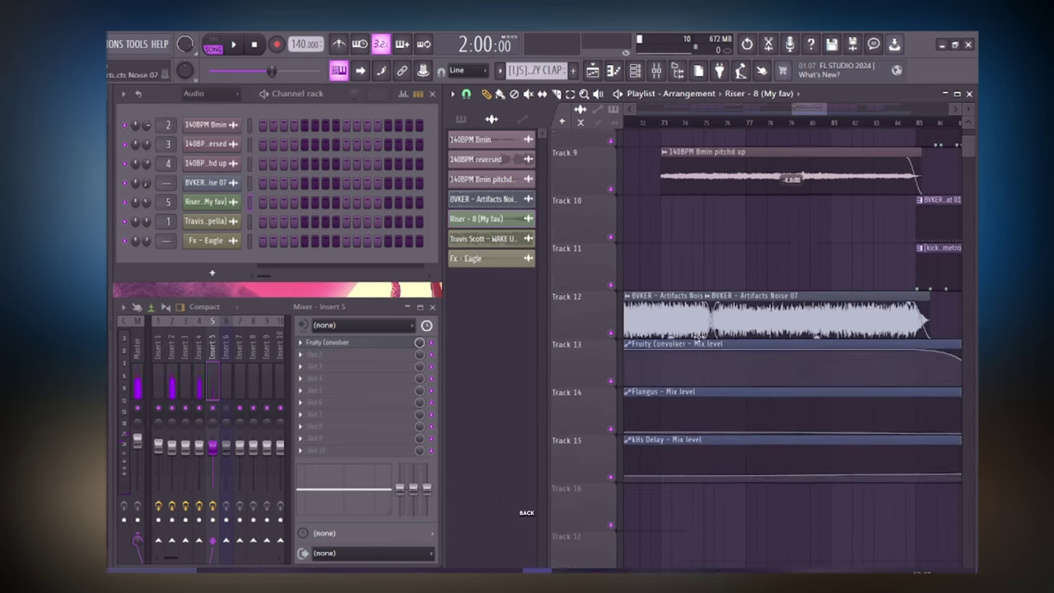
scroll(806, 215, "up", 2)
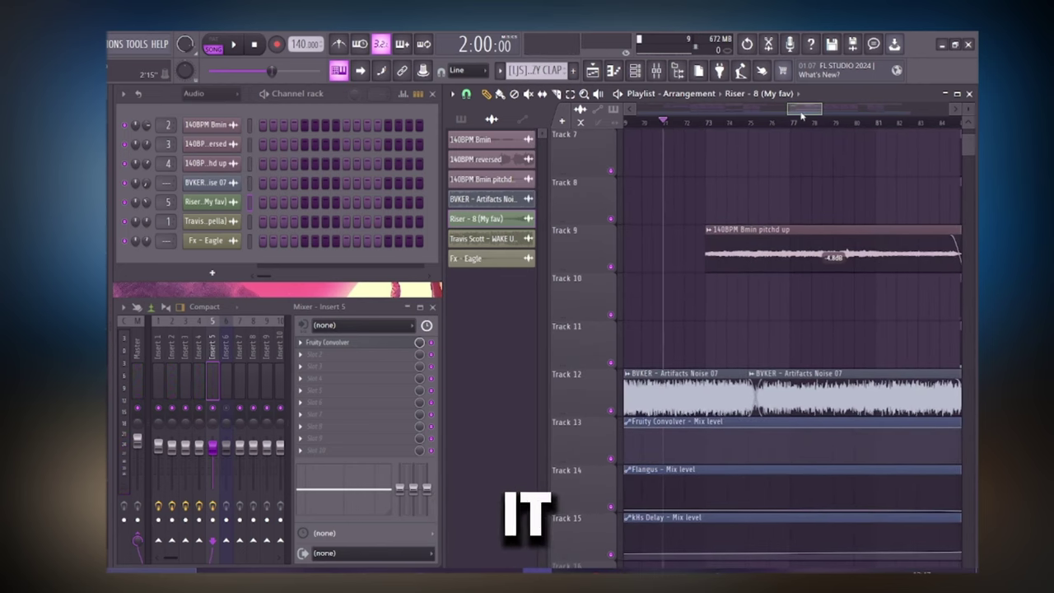
scroll(710, 223, "up", 6)
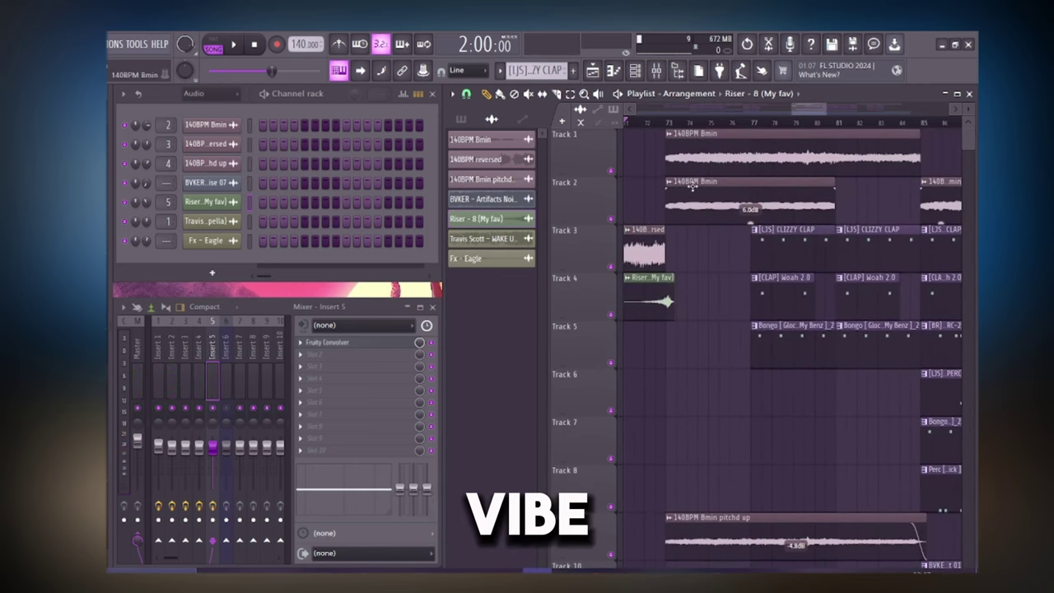
left_click(678, 125)
key("space")
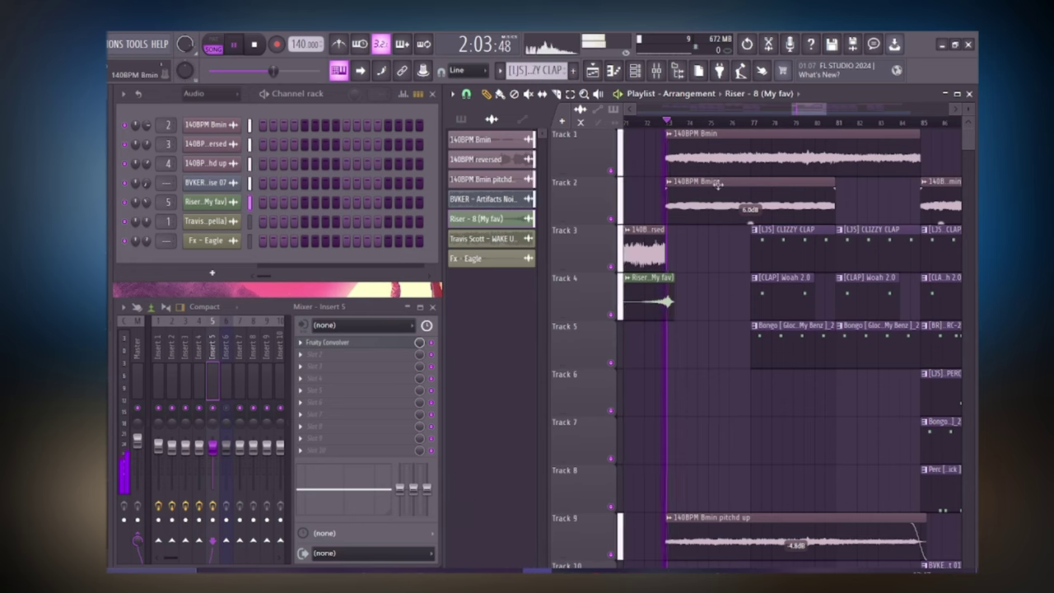
Set the gain of the 140BPM Bmin clip on Track 2 to 6.0 dB and of the pitched-up clip on Track 9 to -5.0 dB.
key("space")
mouse_move(810, 112)
left_mouse_down()
mouse_move(737, 124)
mouse_move(808, 133)
mouse_move(806, 111)
left_mouse_up()
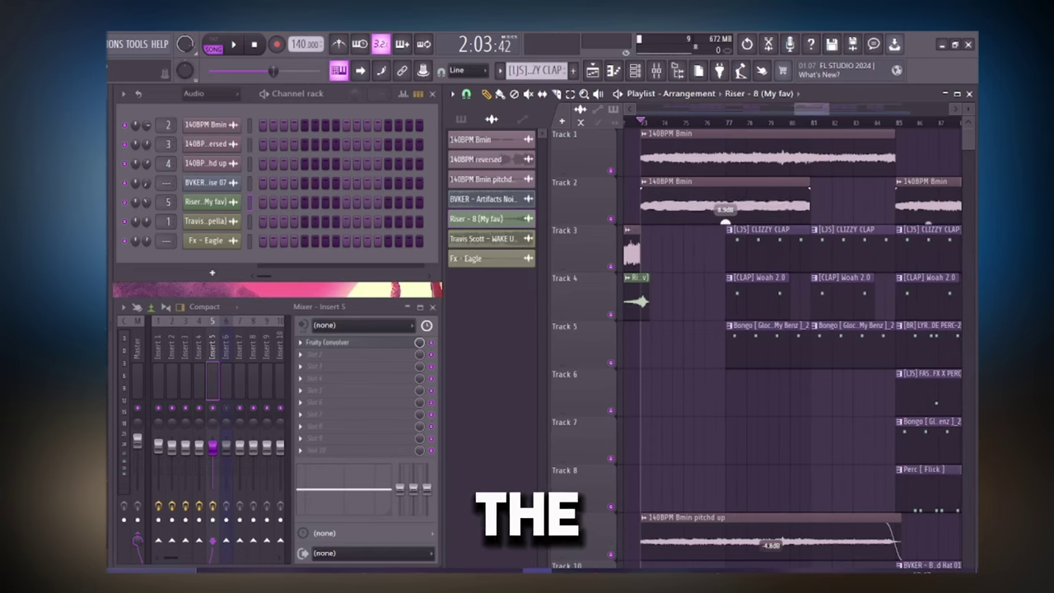
left_click_drag(725, 221, 724, 223)
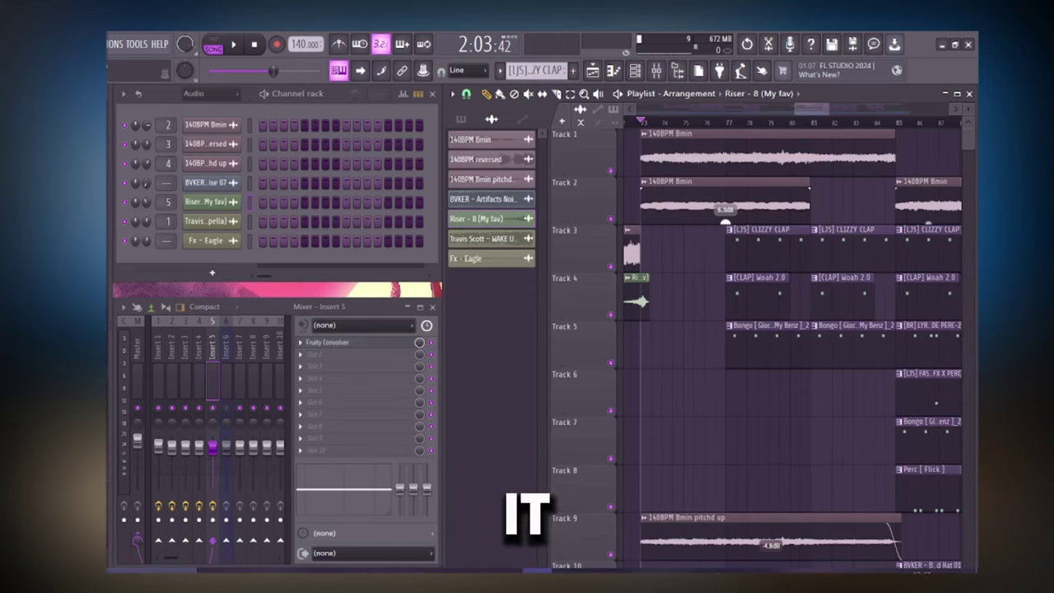
left_click_drag(802, 116, 817, 115)
scroll(805, 272, "down", 4)
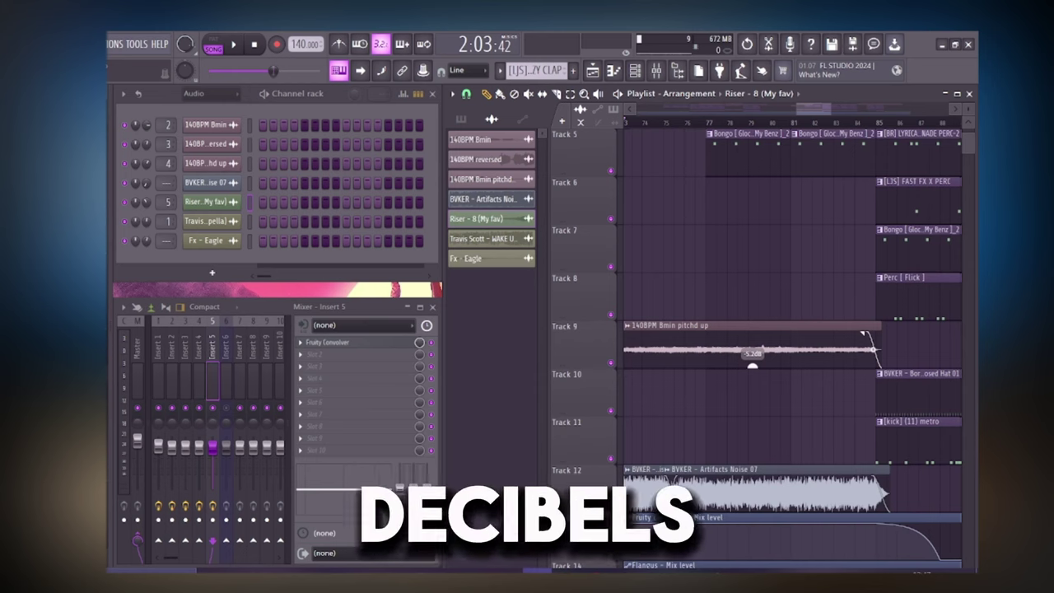
scroll(757, 322, "up", 4)
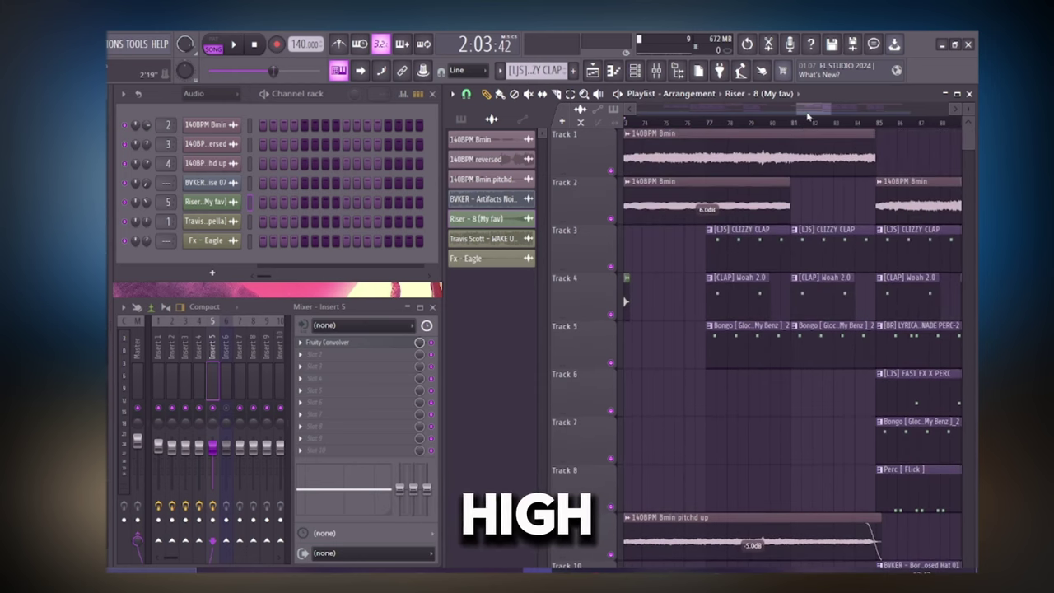
Play on from bar 73 and examine the layered melody, the drum entry at bar 77 and the fade-out of the pitched-up clip.
key("space")
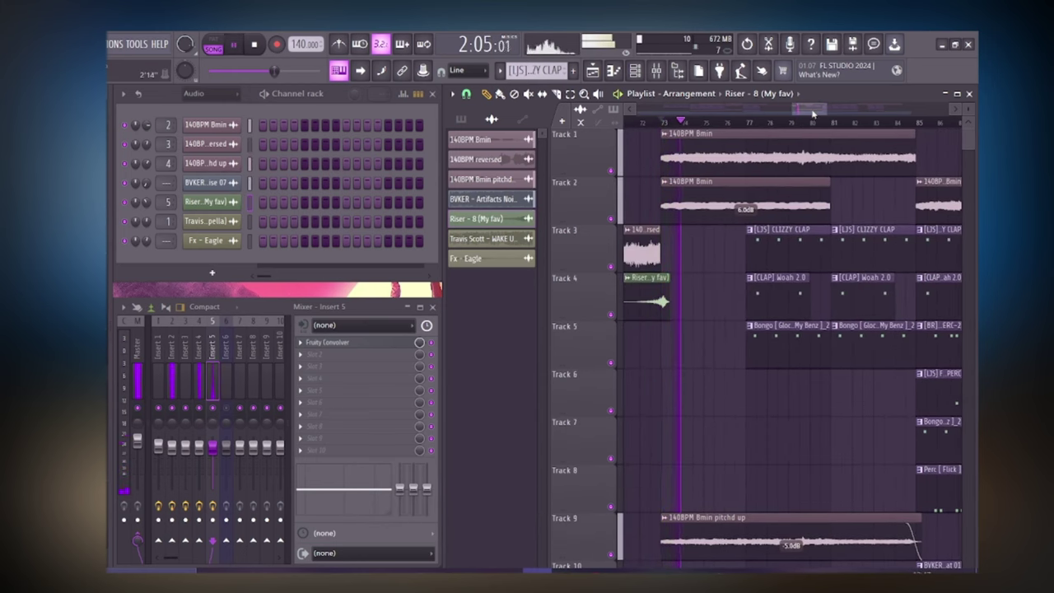
left_click_drag(813, 113, 814, 110)
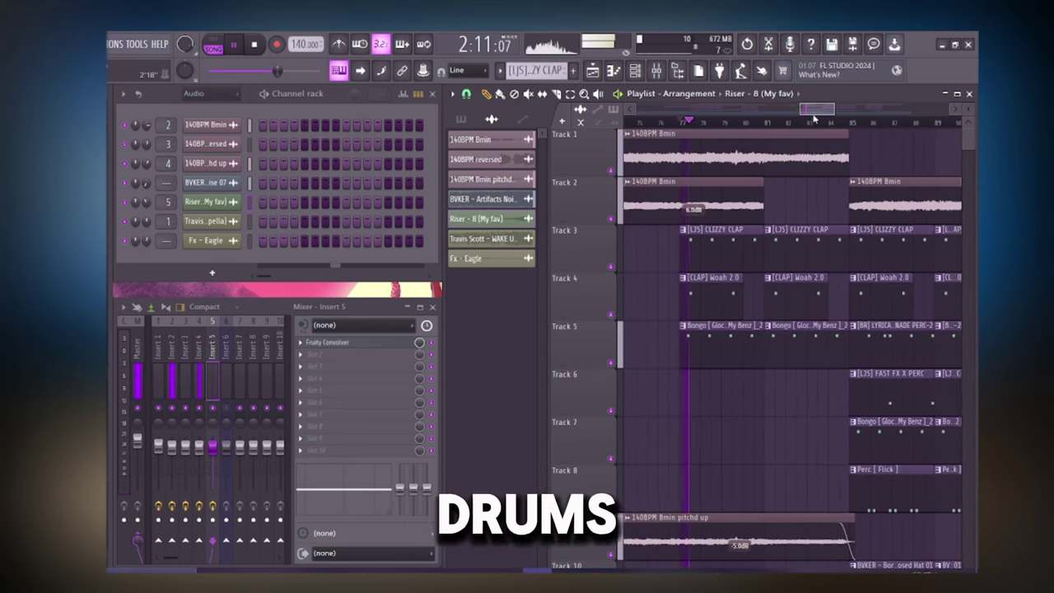
left_click_drag(813, 117, 820, 119)
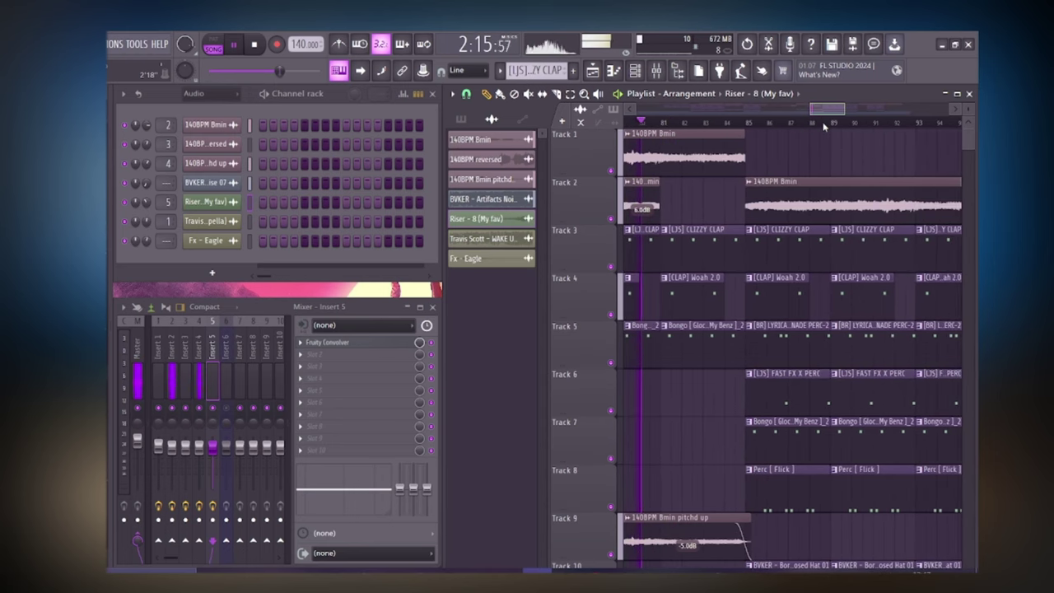
scroll(729, 198, "down", 3)
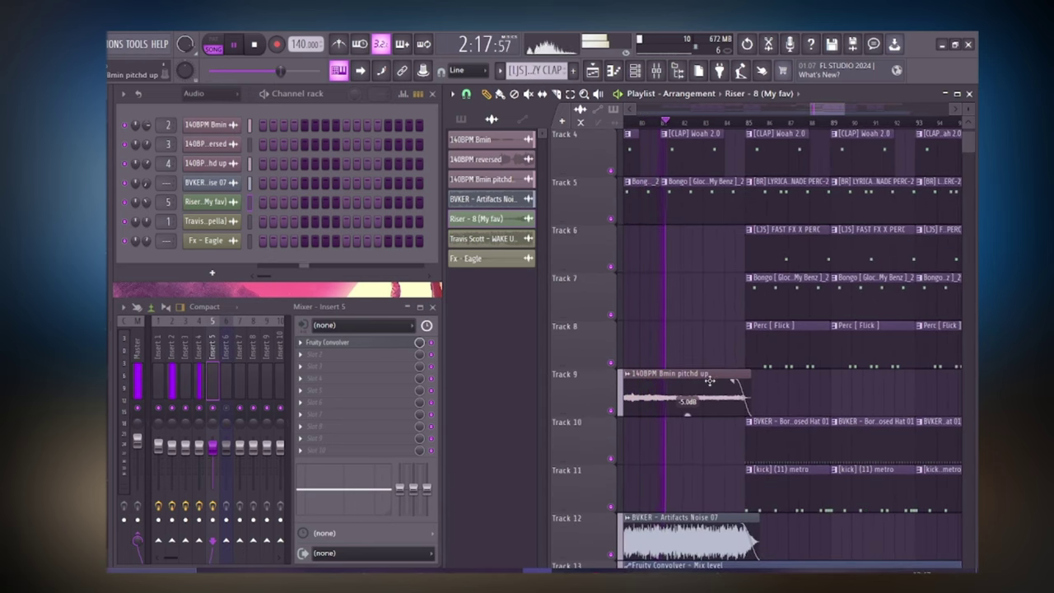
scroll(656, 261, "down", 2)
scroll(761, 226, "up", 5)
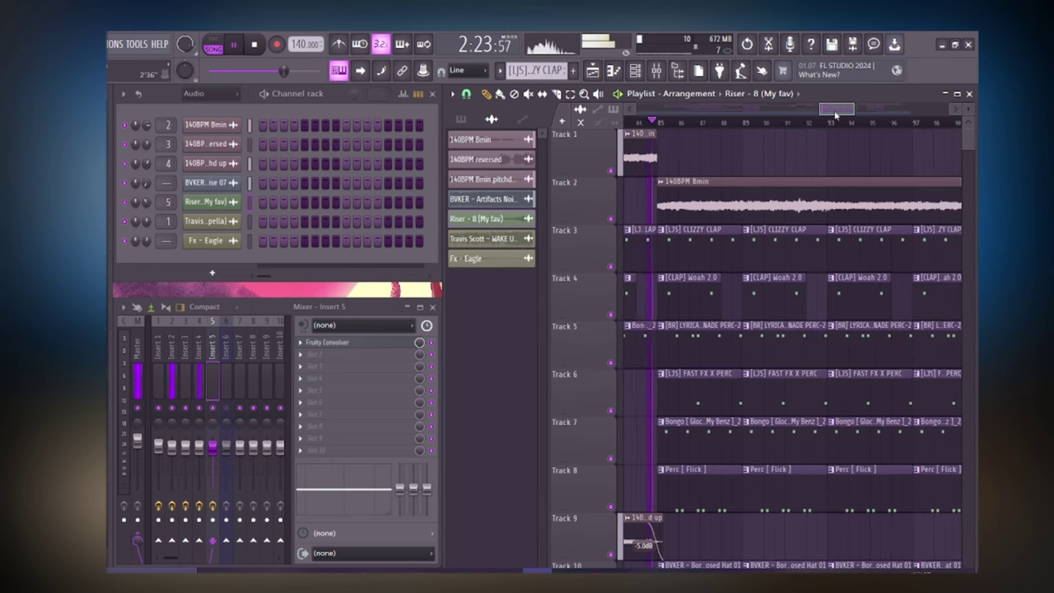
Examine the section with full drums from bar 85 across all tracks, and jump playback ahead to about bar 99.
scroll(731, 133, "down", 5)
scroll(730, 128, "down", 7)
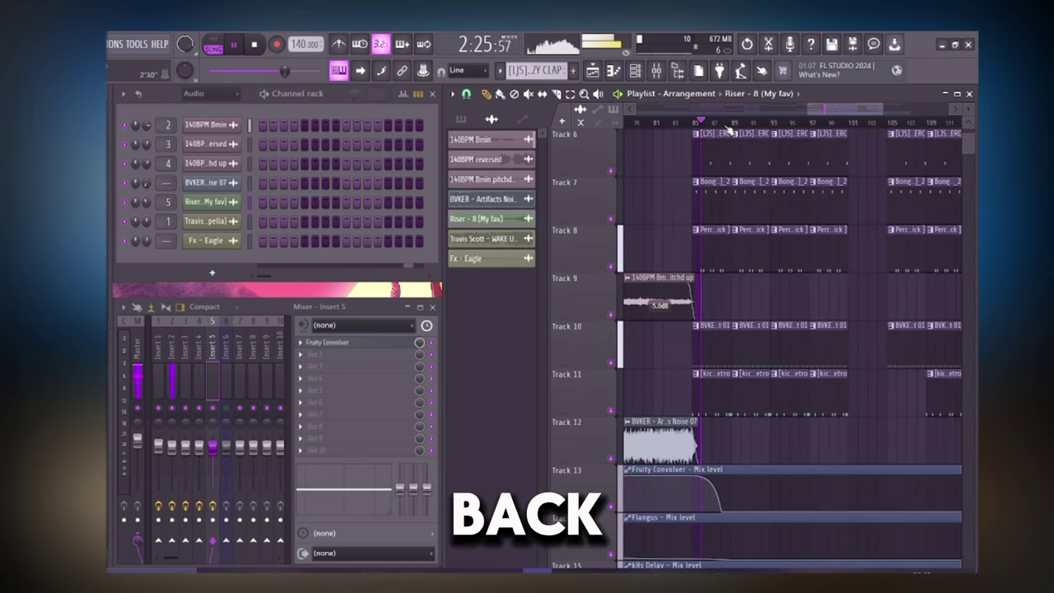
scroll(945, 118, "up", 4)
scroll(848, 124, "up", 5)
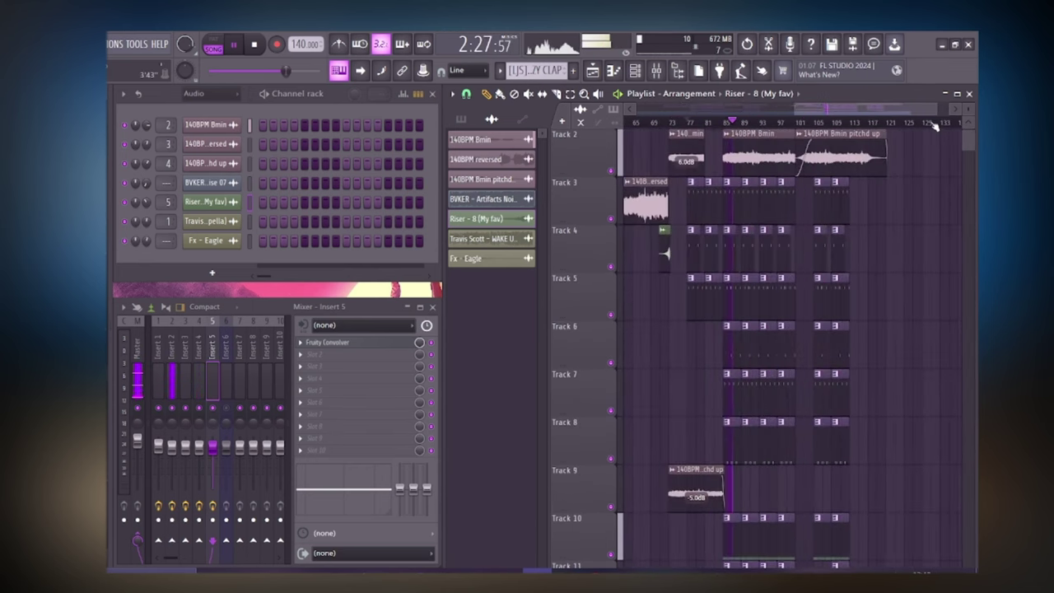
left_click(753, 122)
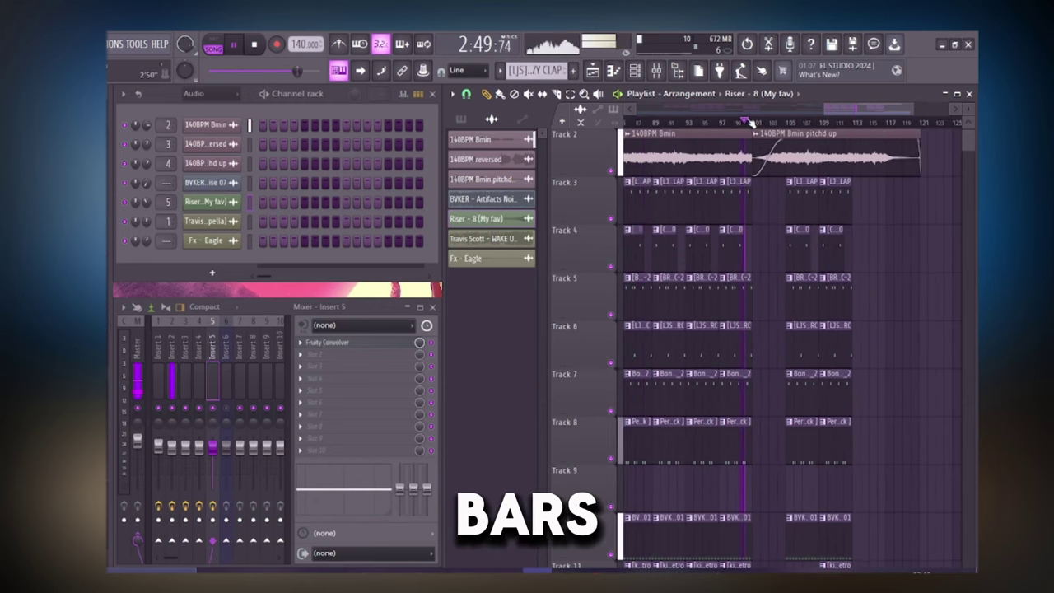
Play into the break at bar 101 and examine the crossfading melody clips and the gap in the drum tracks.
scroll(790, 130, "up", 1)
scroll(795, 129, "up", 3)
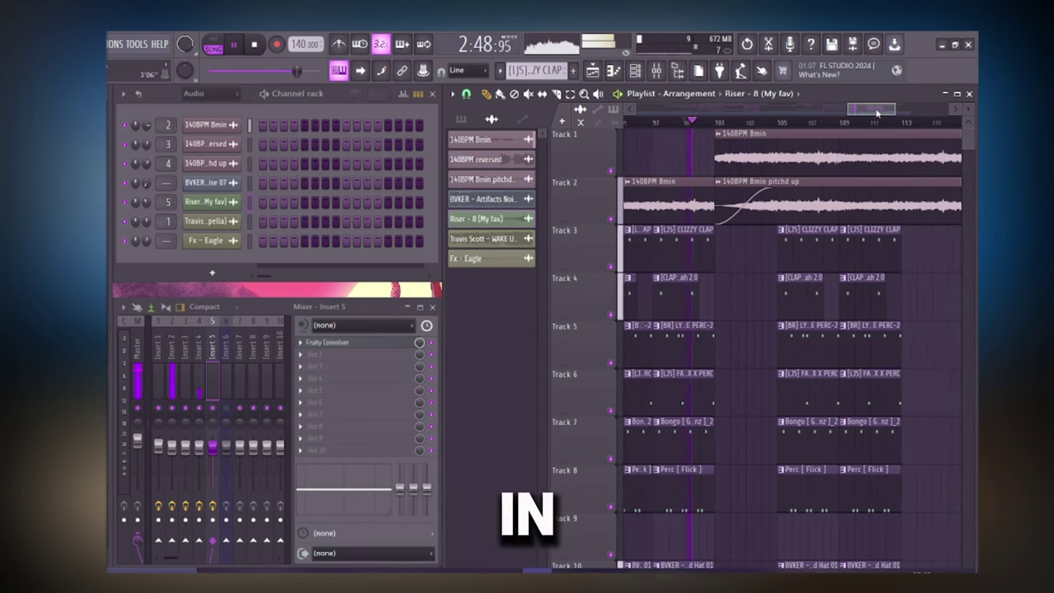
mouse_move(877, 114)
left_mouse_down()
mouse_move(836, 112)
mouse_move(873, 120)
left_mouse_up()
scroll(745, 261, "down", 5)
scroll(748, 259, "up", 5)
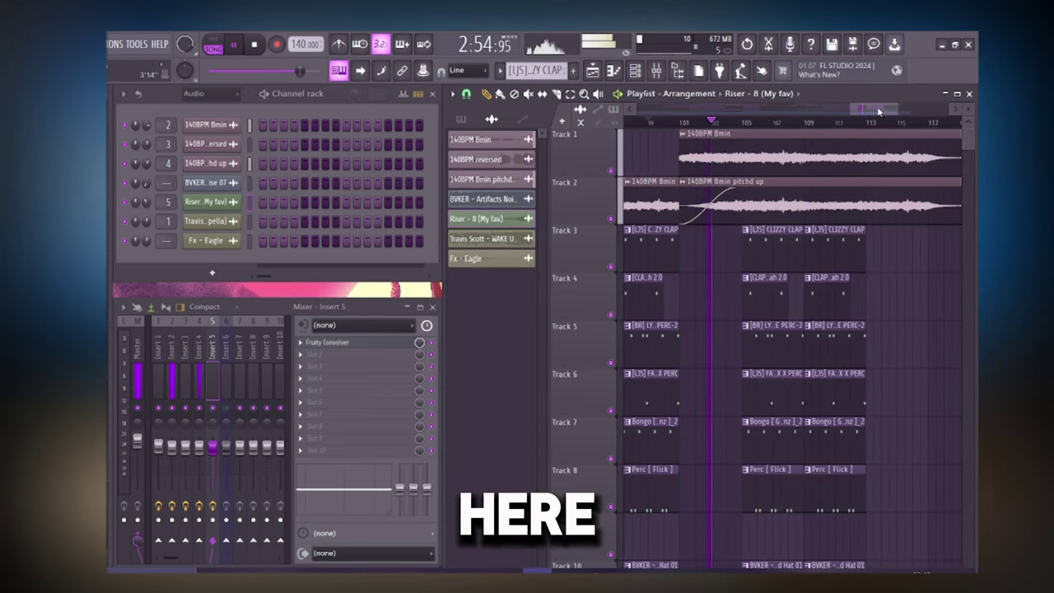
scroll(908, 200, "down", 3)
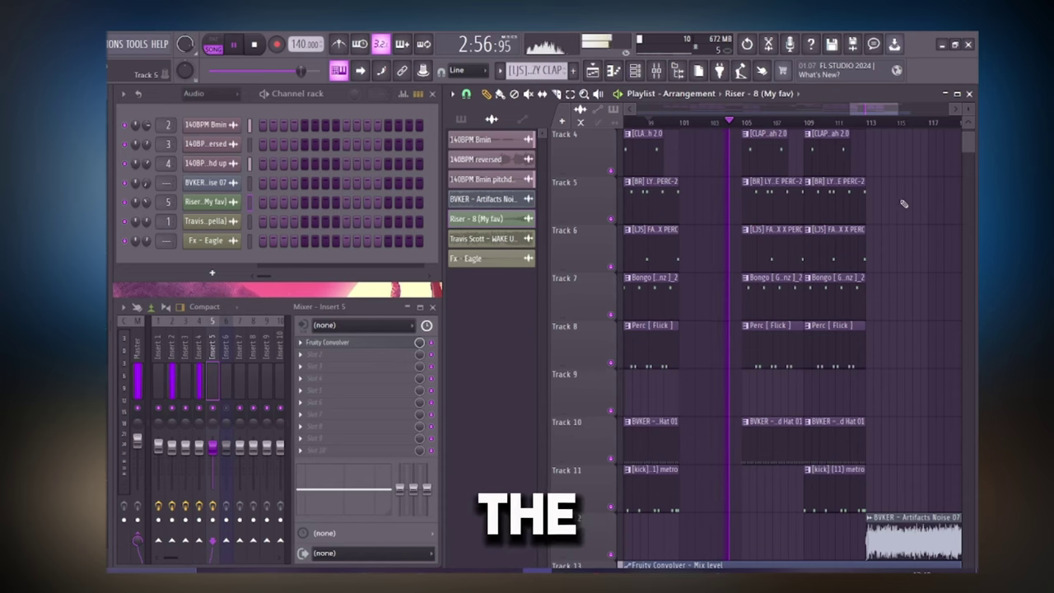
scroll(917, 285, "up", 3)
left_click_drag(877, 113, 888, 116)
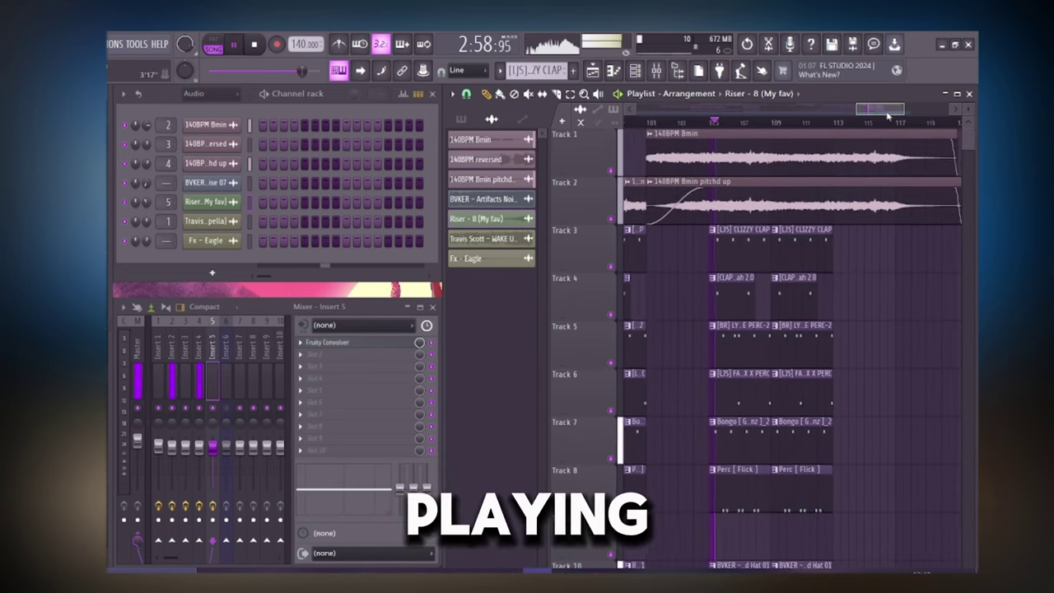
Follow playback from bar 105 and examine where the drums and hi-hat return and the kick pattern re-enters at bar 109.
scroll(870, 336, "down", 2)
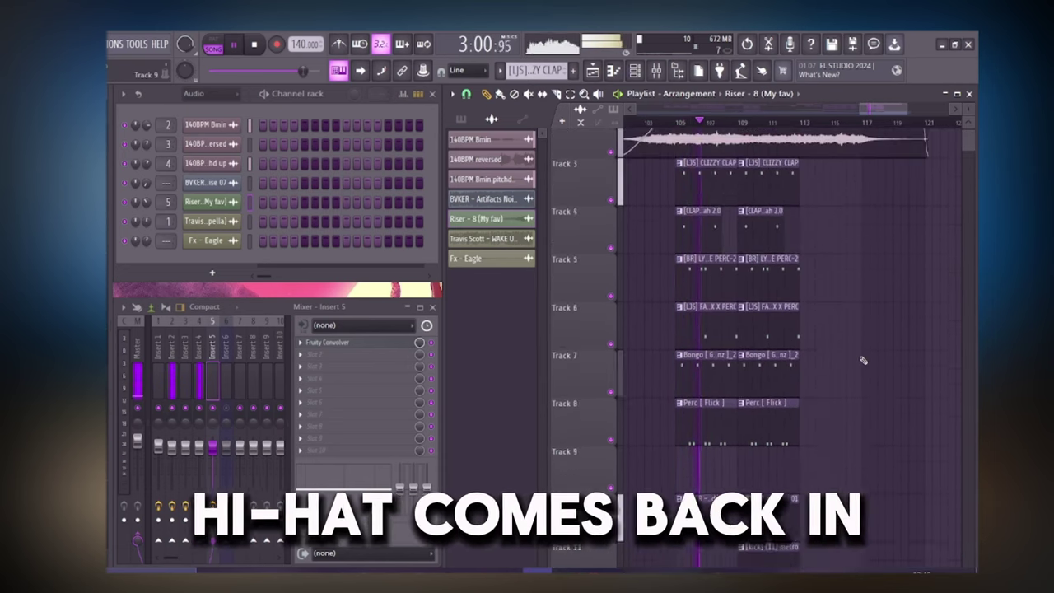
scroll(863, 360, "up", 1)
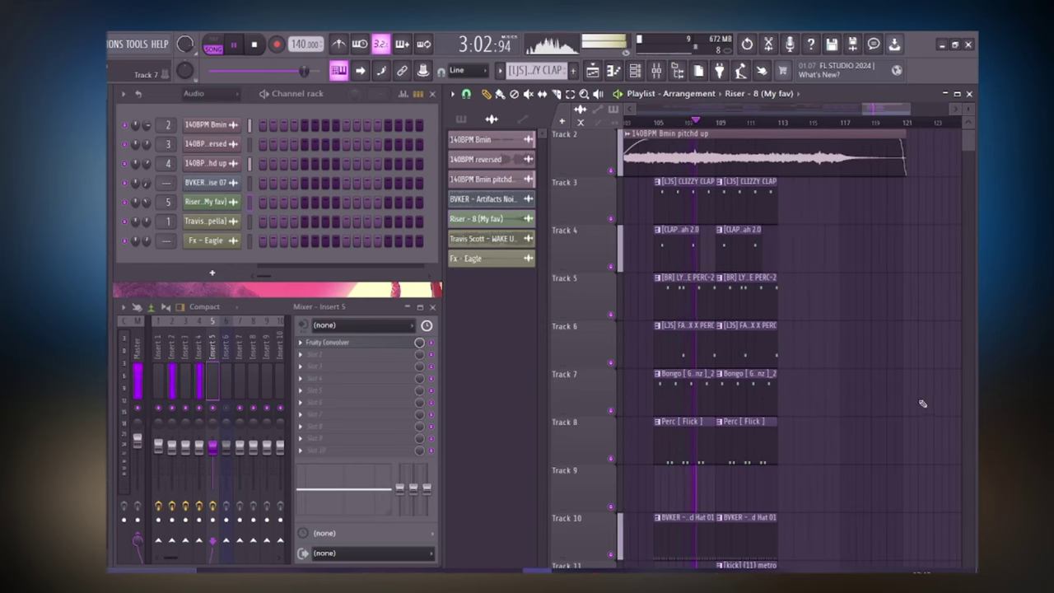
scroll(894, 378, "down", 1)
scroll(928, 157, "up", 1)
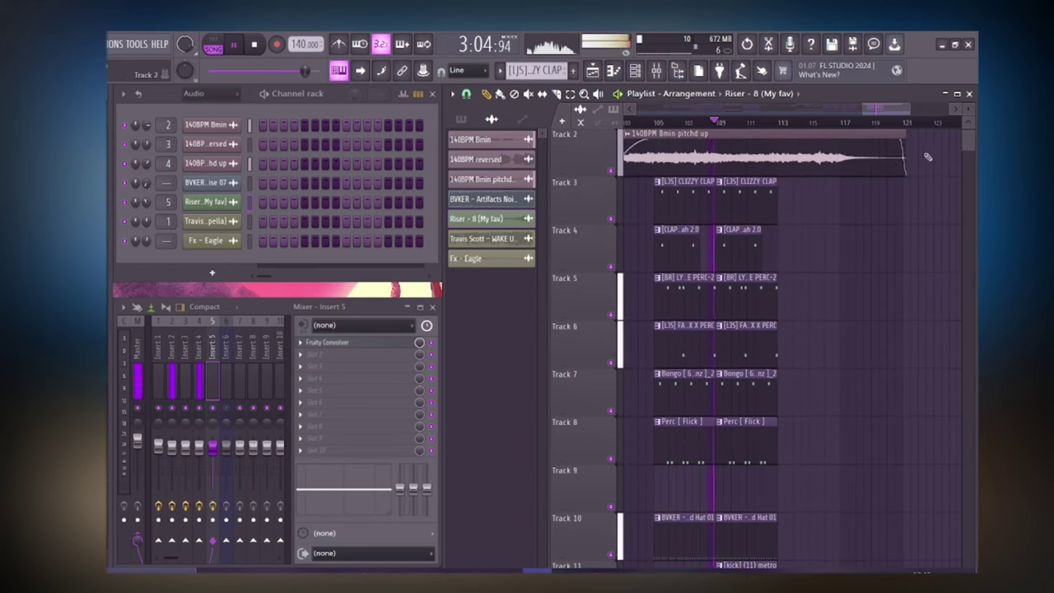
left_click_drag(871, 110, 884, 110)
scroll(807, 262, "down", 2)
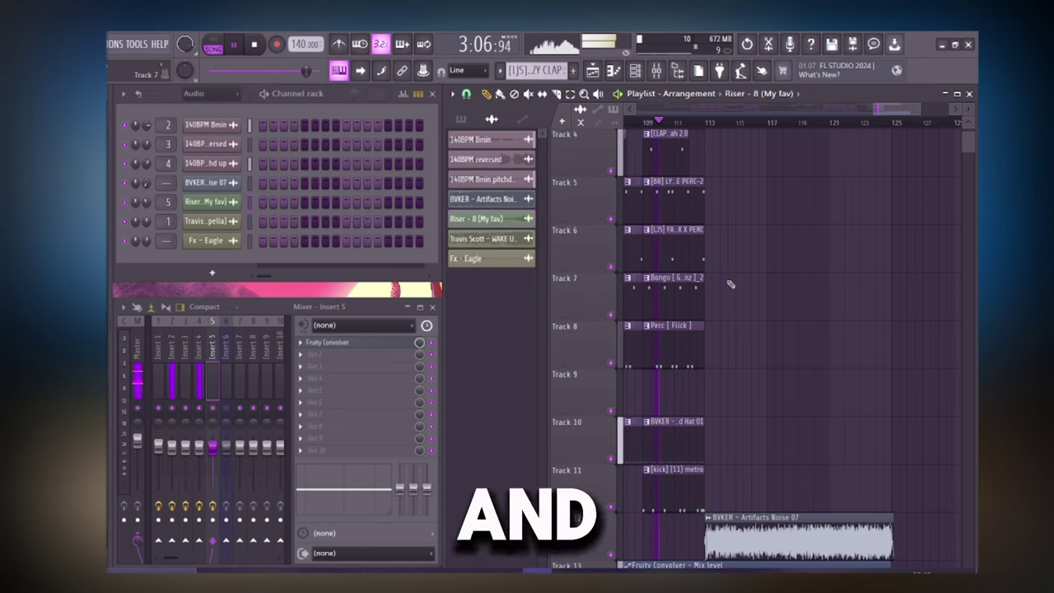
scroll(754, 280, "up", 3)
Play the outro from just before bar 113 and examine the noise layer, the ending automation and the fading melody clips.
left_click(699, 123)
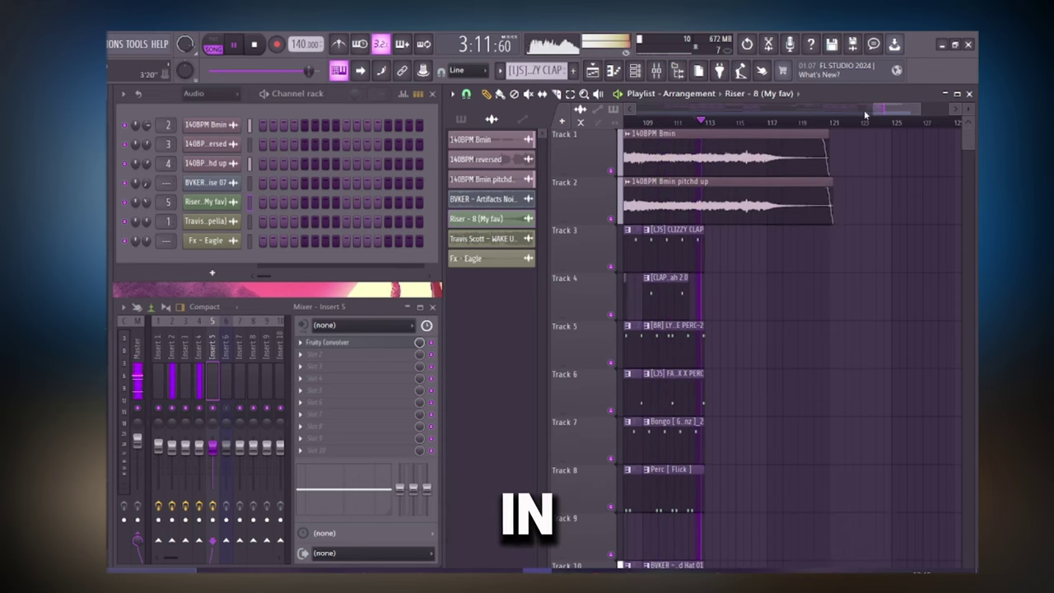
left_click_drag(907, 111, 910, 116)
scroll(849, 232, "down", 6)
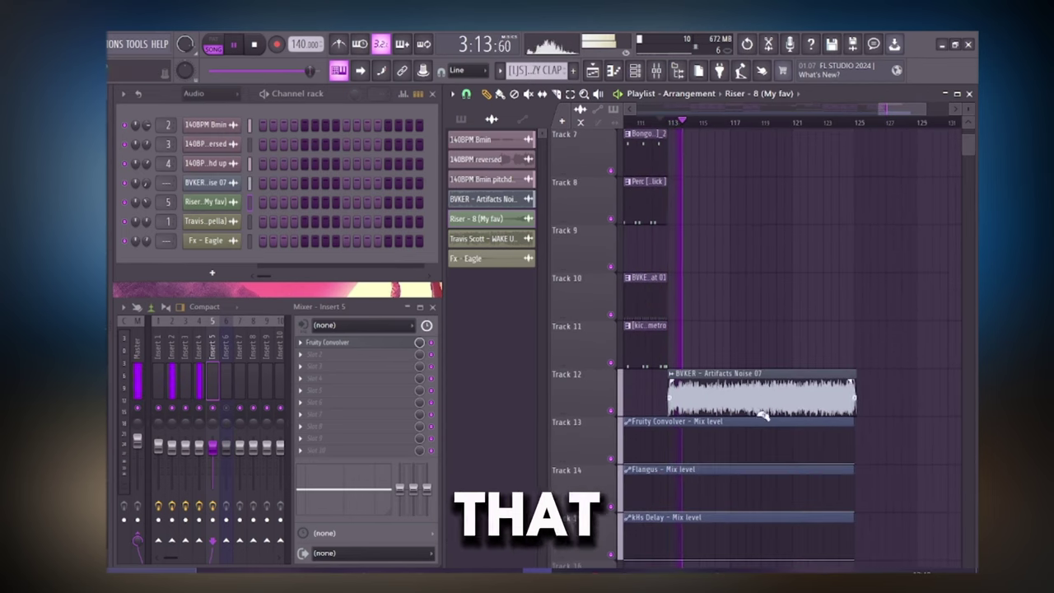
scroll(762, 127, "down", 6)
scroll(912, 128, "down", 2)
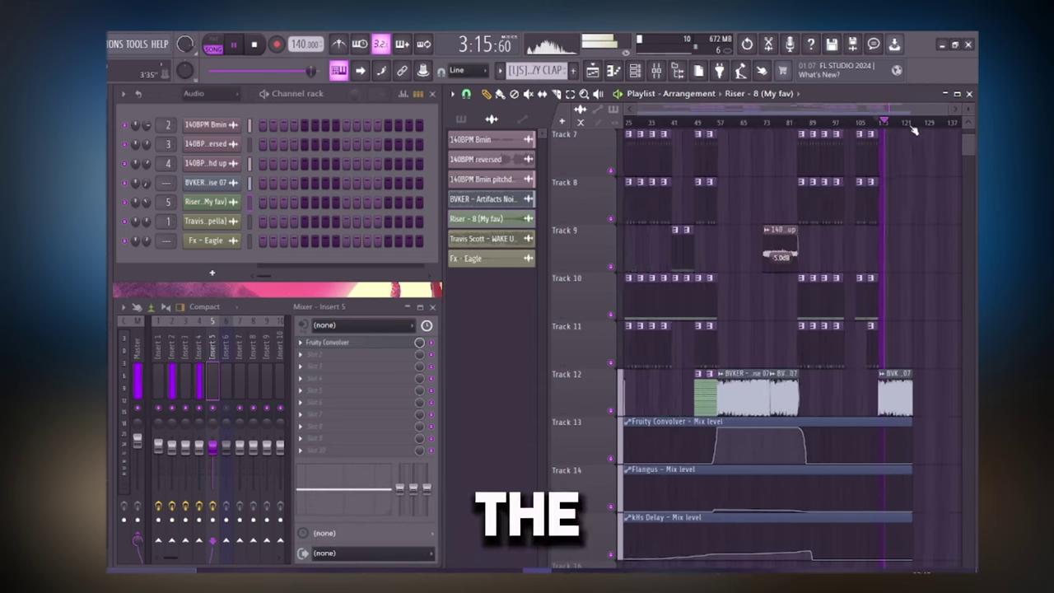
scroll(940, 244, "up", 5)
scroll(928, 126, "up", 7)
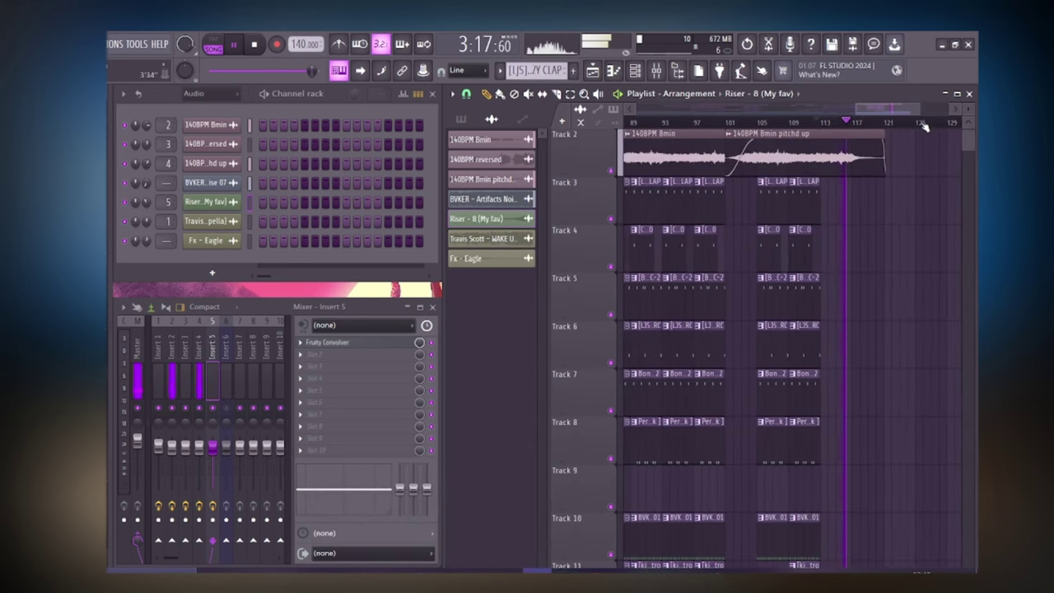
left_click_drag(888, 110, 899, 111)
scroll(884, 188, "down", 1)
scroll(884, 188, "down", 1)
scroll(884, 187, "up", 2)
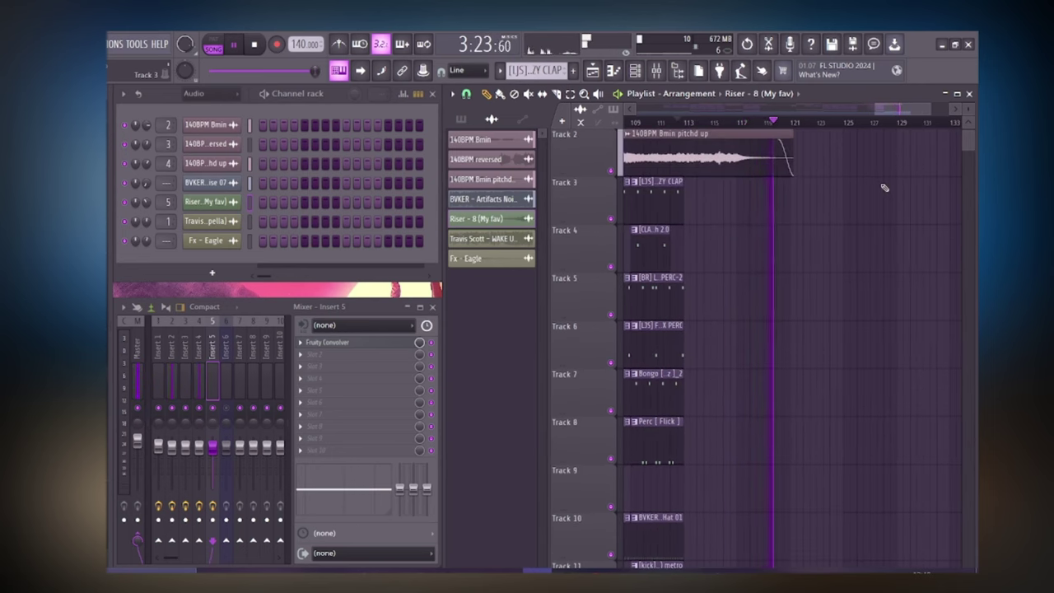
Stop playback and look over the Fruity Convolver, Flangus and kHs Delay mix-level automation across the arrangement.
key("space")
scroll(838, 126, "down", 5)
scroll(948, 265, "down", 6)
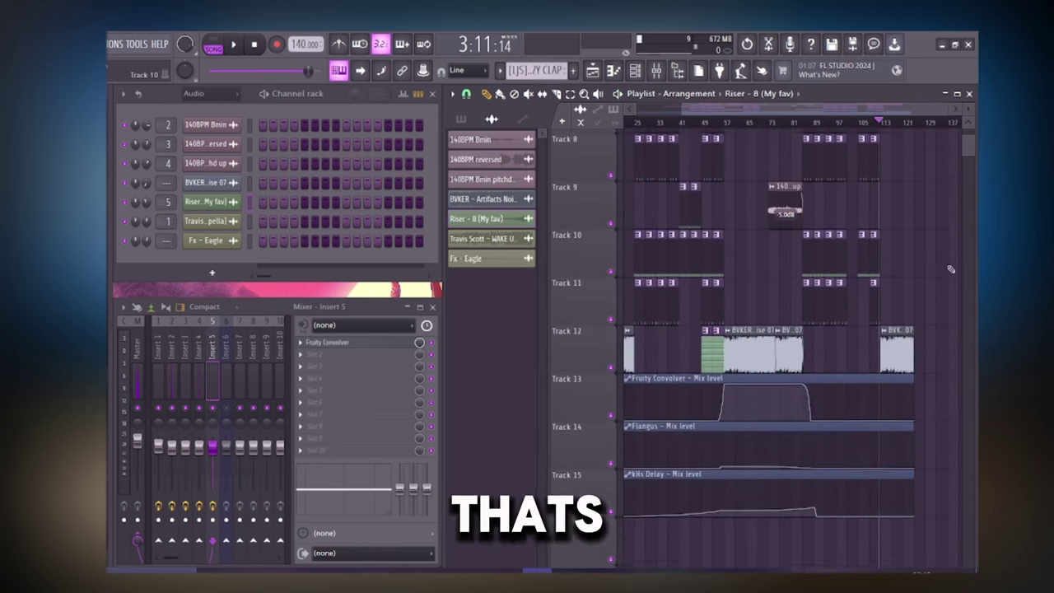
scroll(852, 485, "down", 4)
scroll(852, 486, "up", 3)
scroll(852, 486, "down", 2)
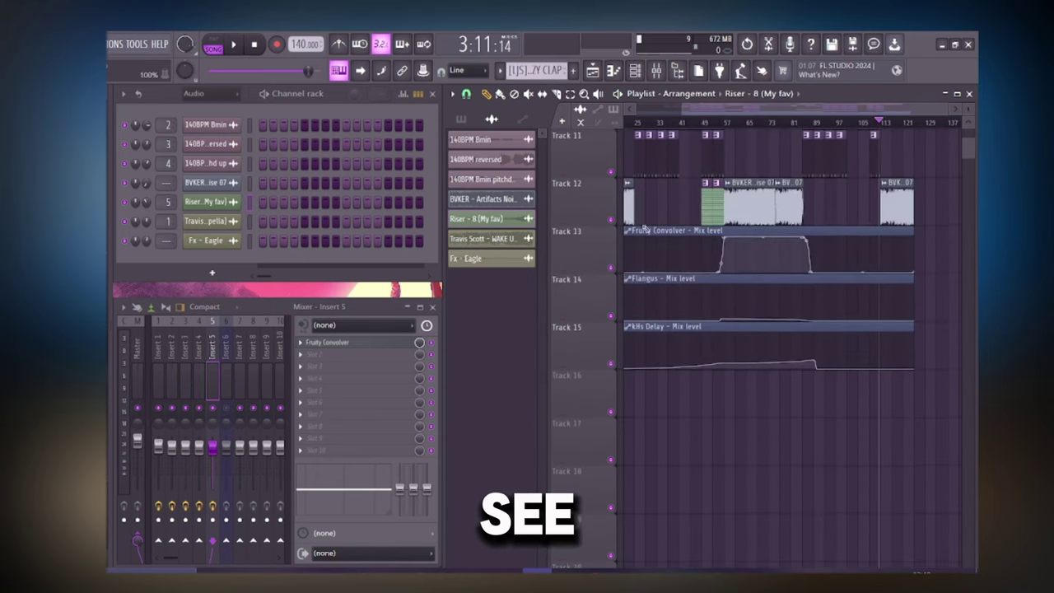
Try the Travis Scott - WAKE UP (HQ Acapella) clip on Track 16, remove it, and view the whole arrangement.
left_click_drag(521, 245, 628, 392)
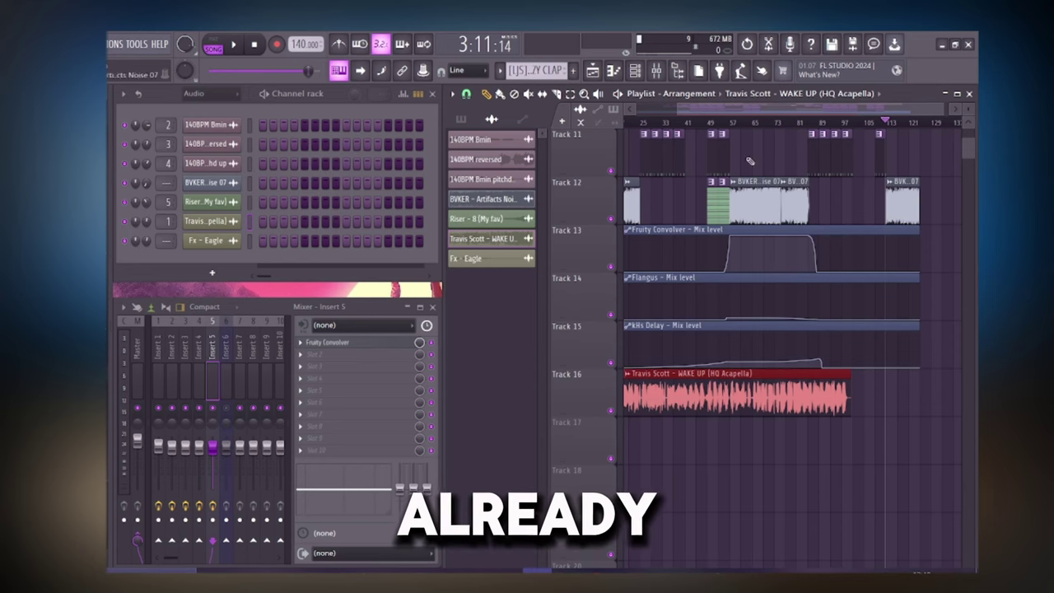
left_click_drag(719, 112, 675, 112)
right_click(722, 403)
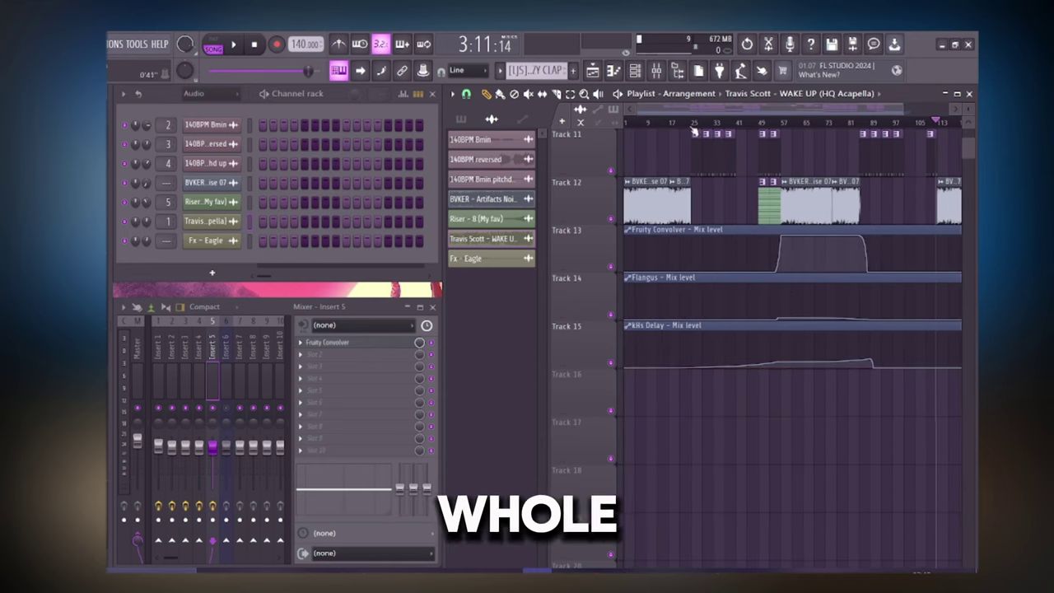
scroll(693, 127, "down", 1)
scroll(943, 216, "up", 10)
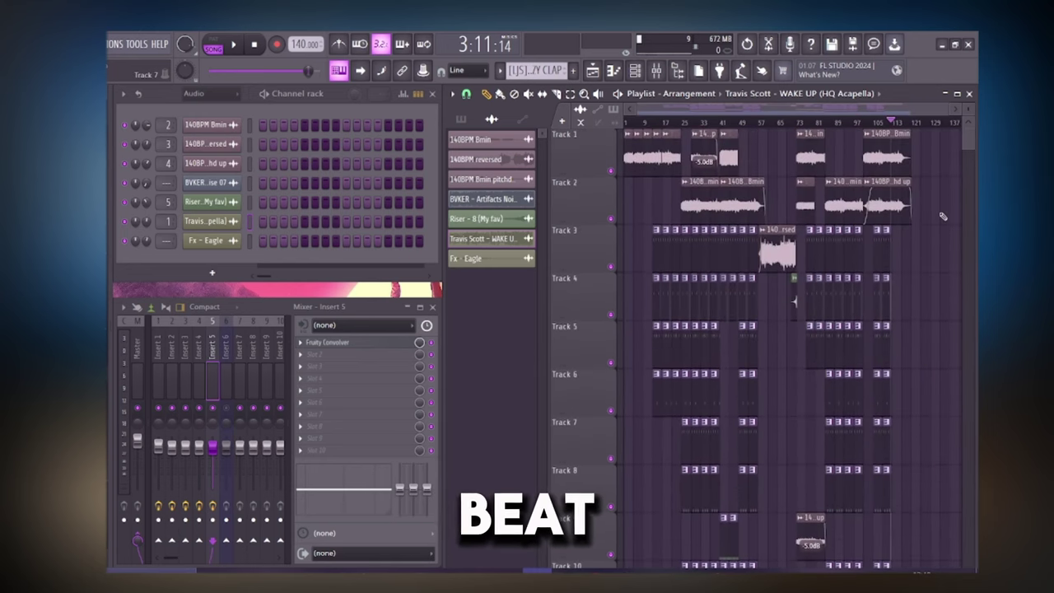